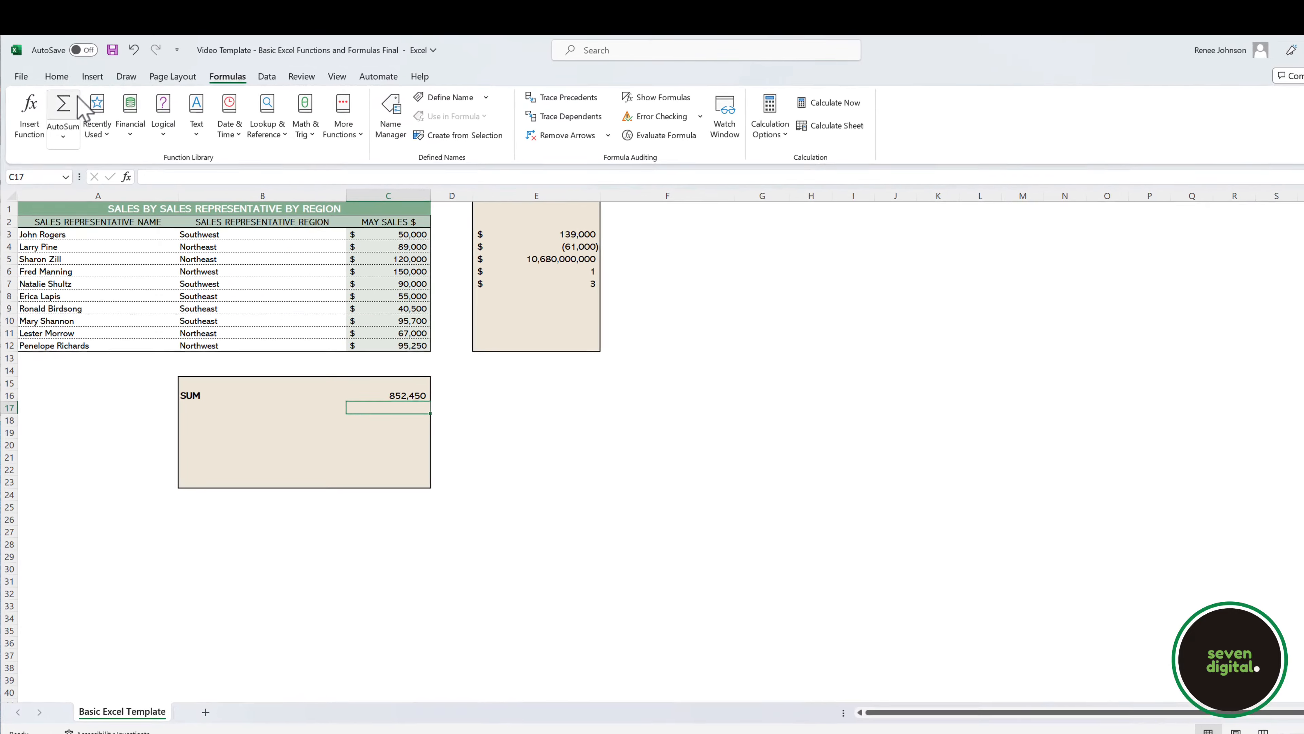
pyautogui.click(53, 75)
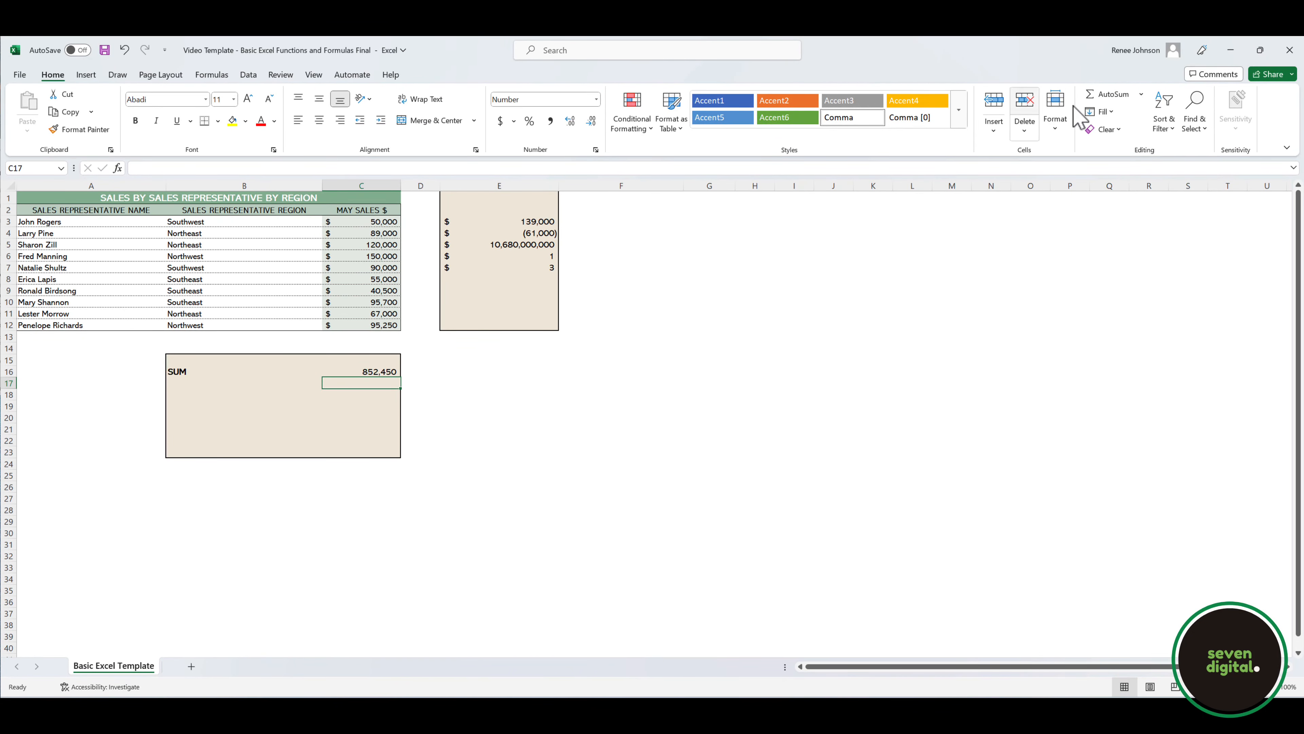
pyautogui.click(1140, 94)
pyautogui.click(1073, 123)
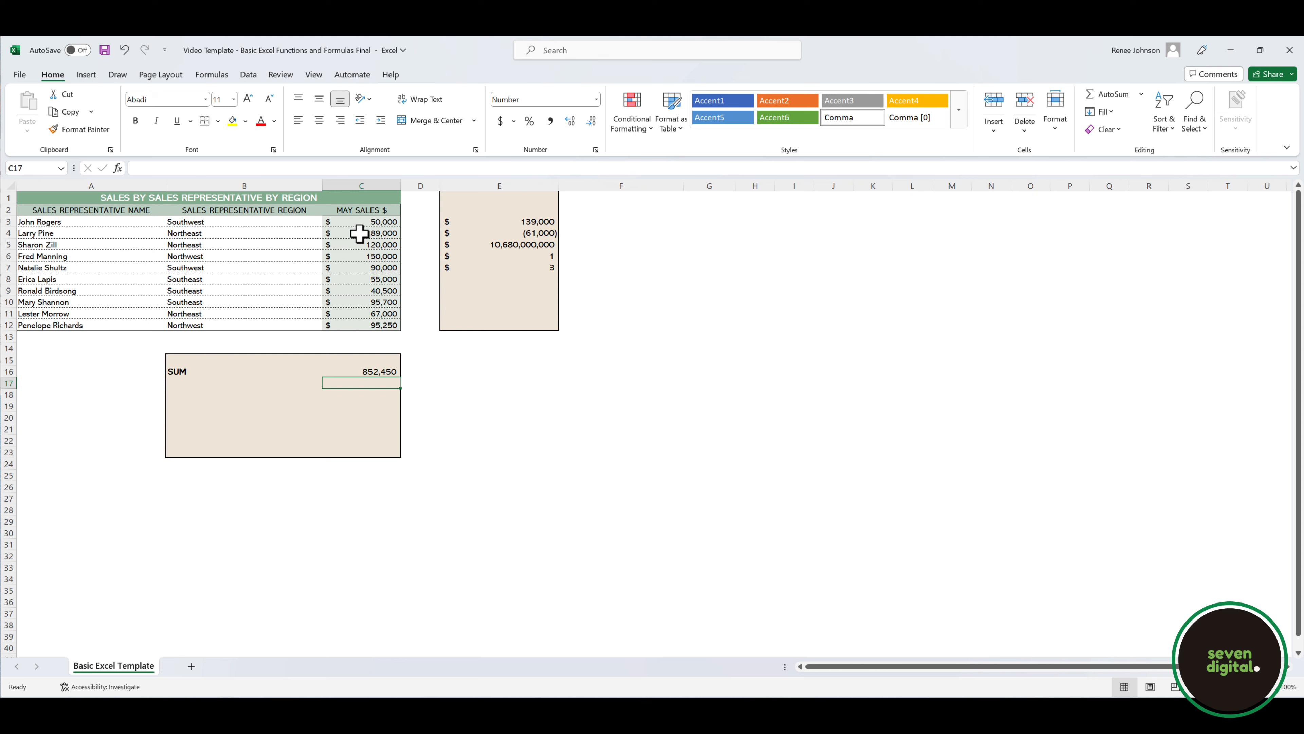
# Step: Total the May sales figures with AutoSum in cell C13, directly below the sales column
pyautogui.click(355, 338)
pyautogui.hotkey('alt', '=')
pyautogui.press('Return')
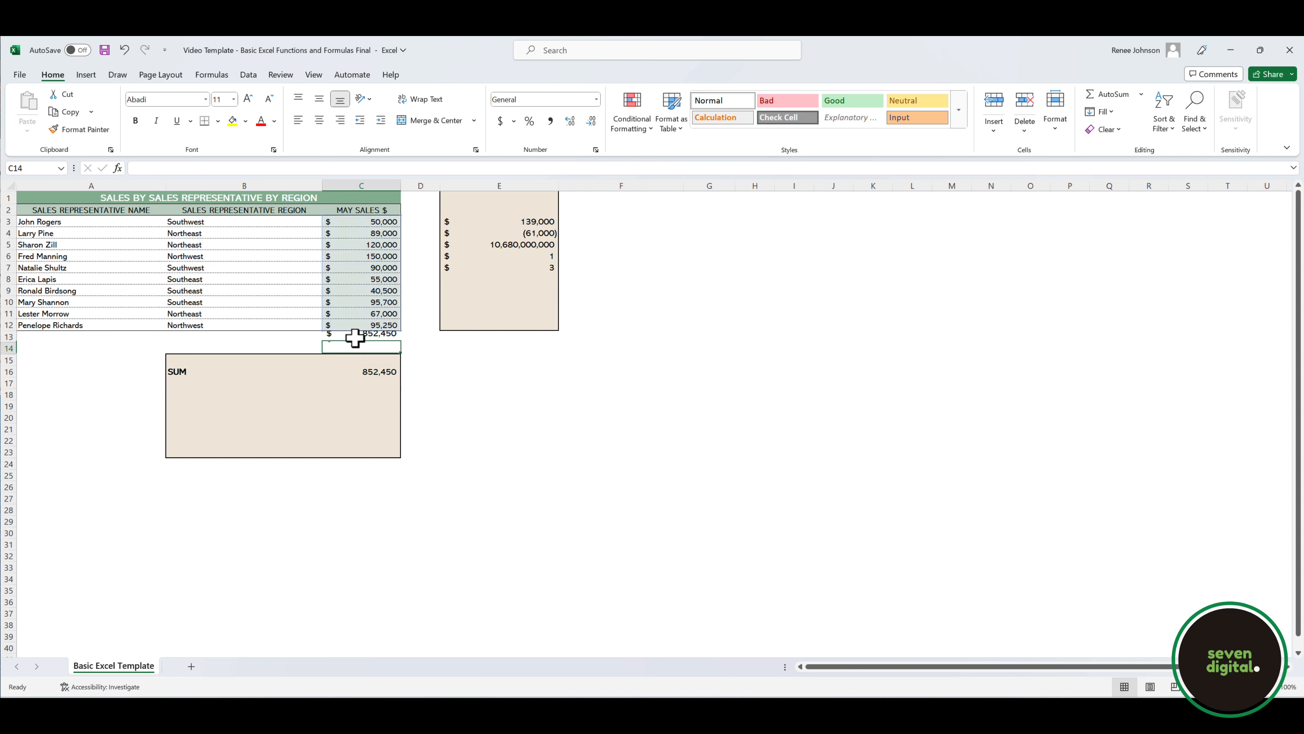
pyautogui.press('Up')
pyautogui.press('Up')
pyautogui.press('Up')
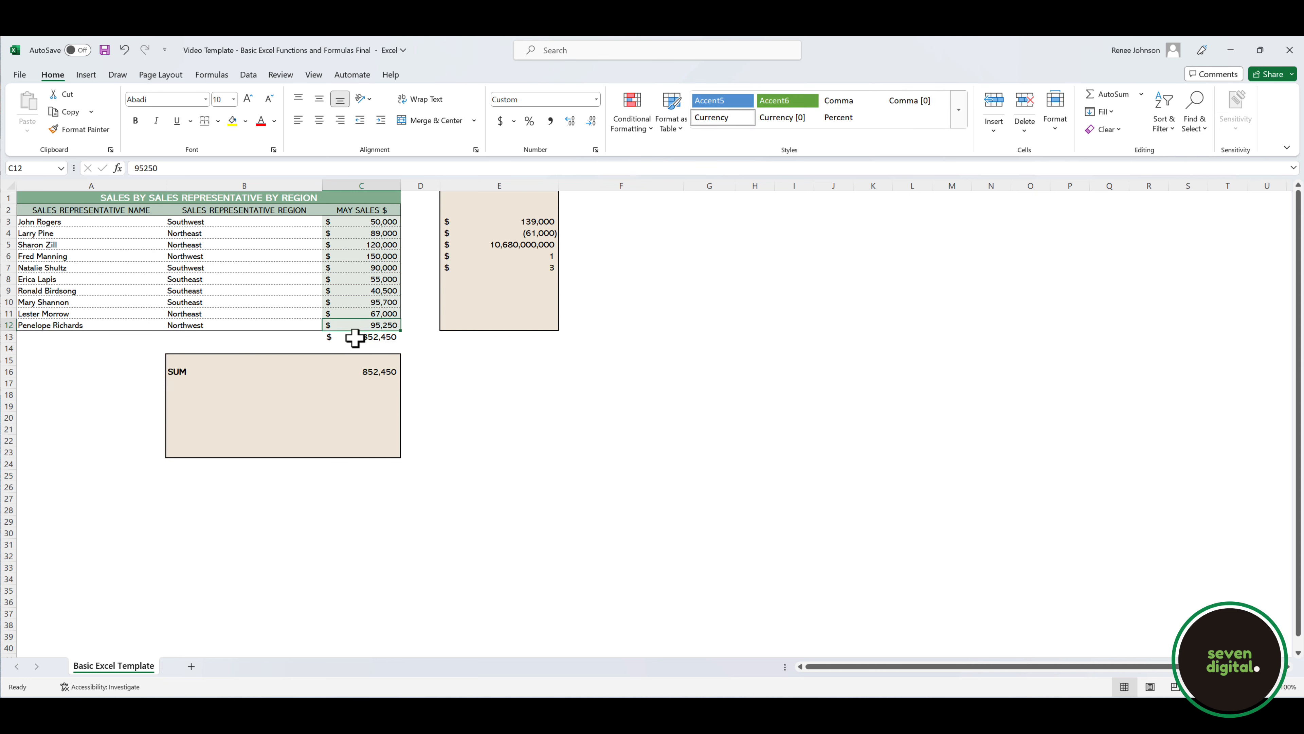
pyautogui.press('Right')
pyautogui.press('Down')
pyautogui.press('Down')
pyautogui.press('Down')
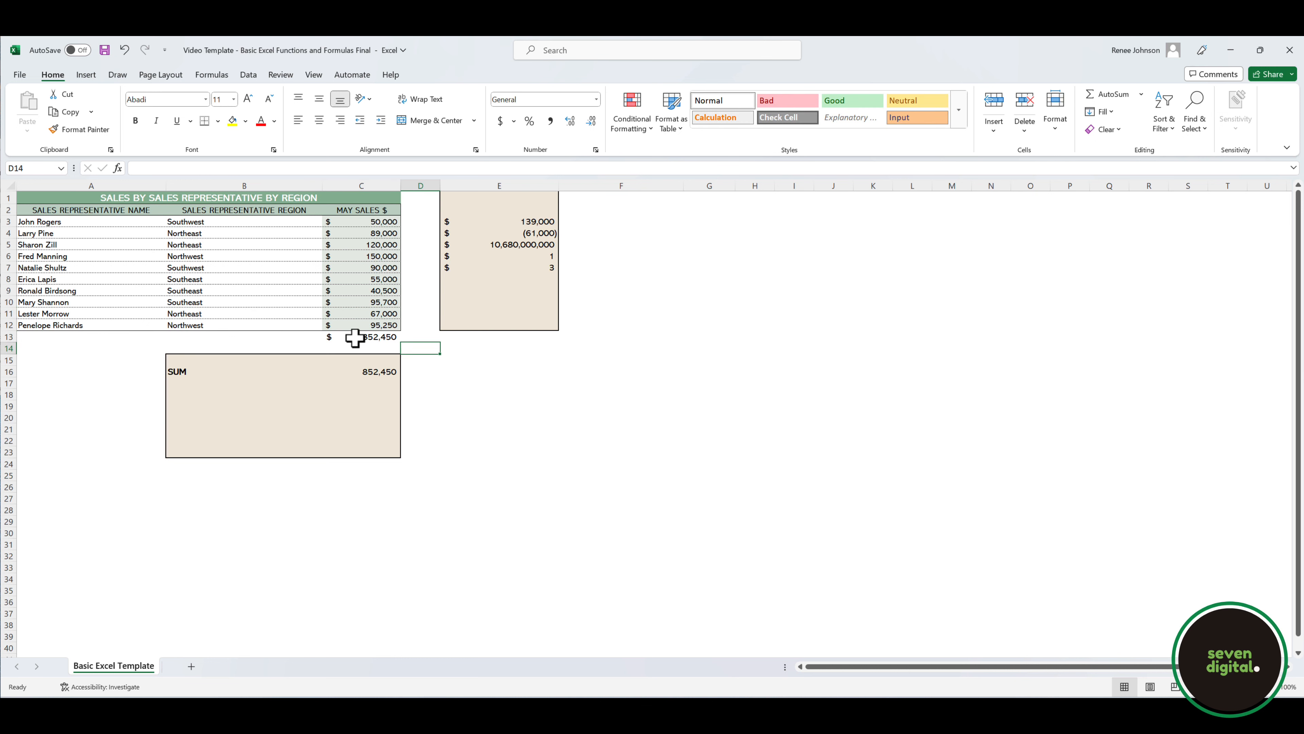
pyautogui.press('Up')
pyautogui.press('Up')
pyautogui.press('Left')
pyautogui.press('Right')
pyautogui.press('Right')
pyautogui.press('Right')
pyautogui.press('Right')
pyautogui.press('Left')
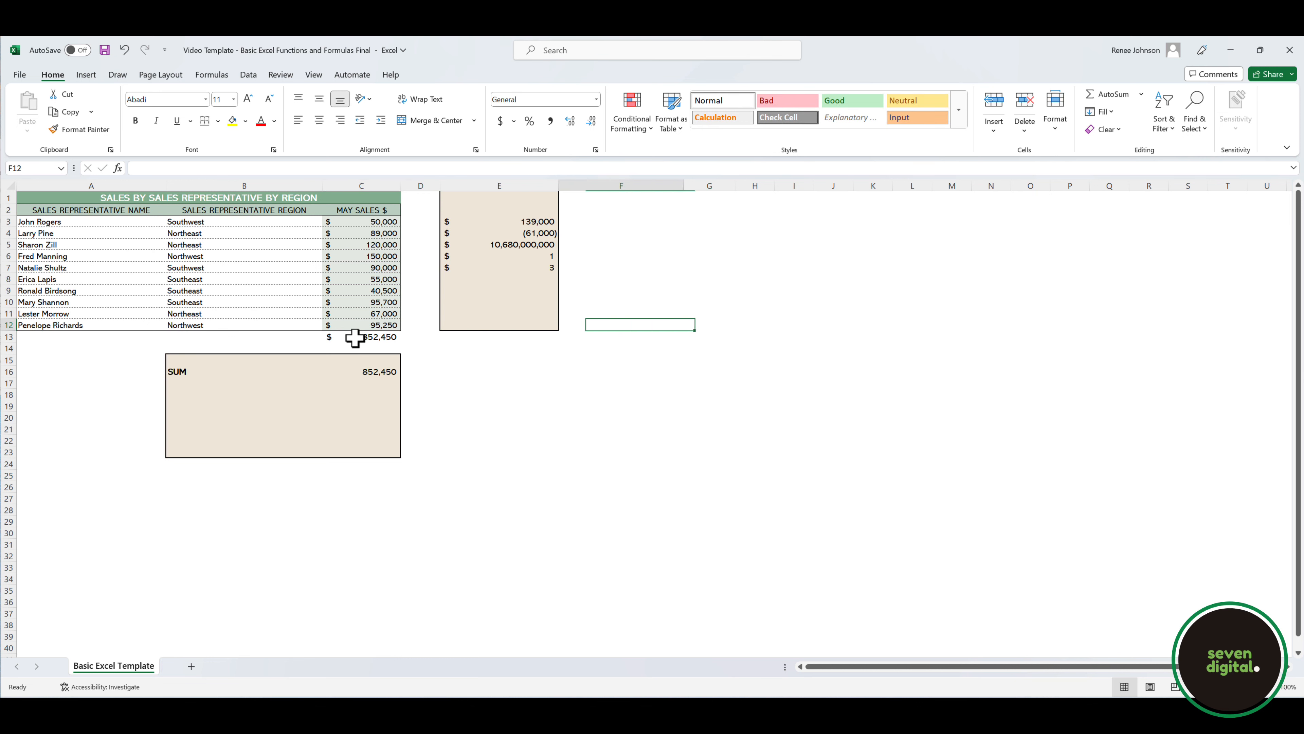
# Step: Copy the last May sales figure from cell C12 into the empty cells G12 and H12
pyautogui.press('Left')
pyautogui.press('Left')
pyautogui.press('Left')
pyautogui.hotkey('ctrl', 'c')
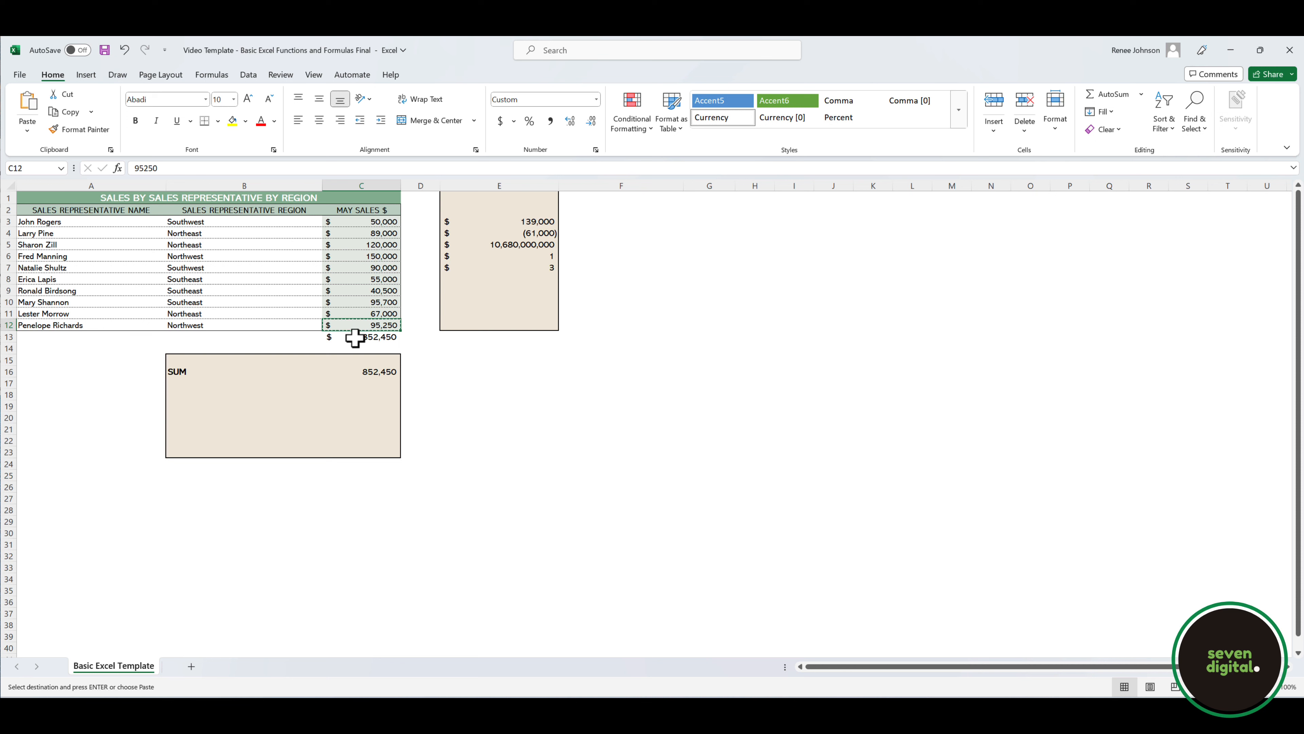
pyautogui.press('Right')
pyautogui.press('Right')
pyautogui.press('Right')
pyautogui.press('Right')
pyautogui.hotkey('shift', 'Right')
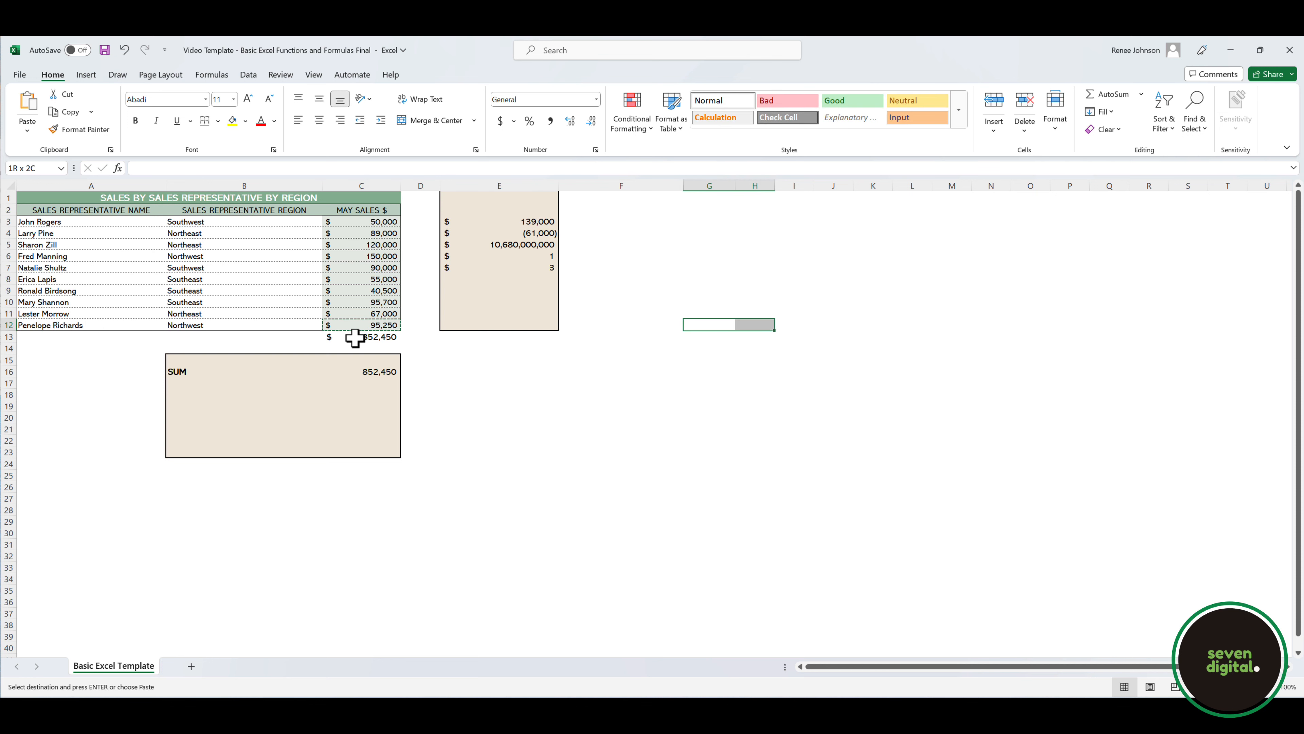
pyautogui.hotkey('ctrl', 'v')
# Step: Sum G12:H12 with AutoSum in the adjacent cell I12
pyautogui.press('Right')
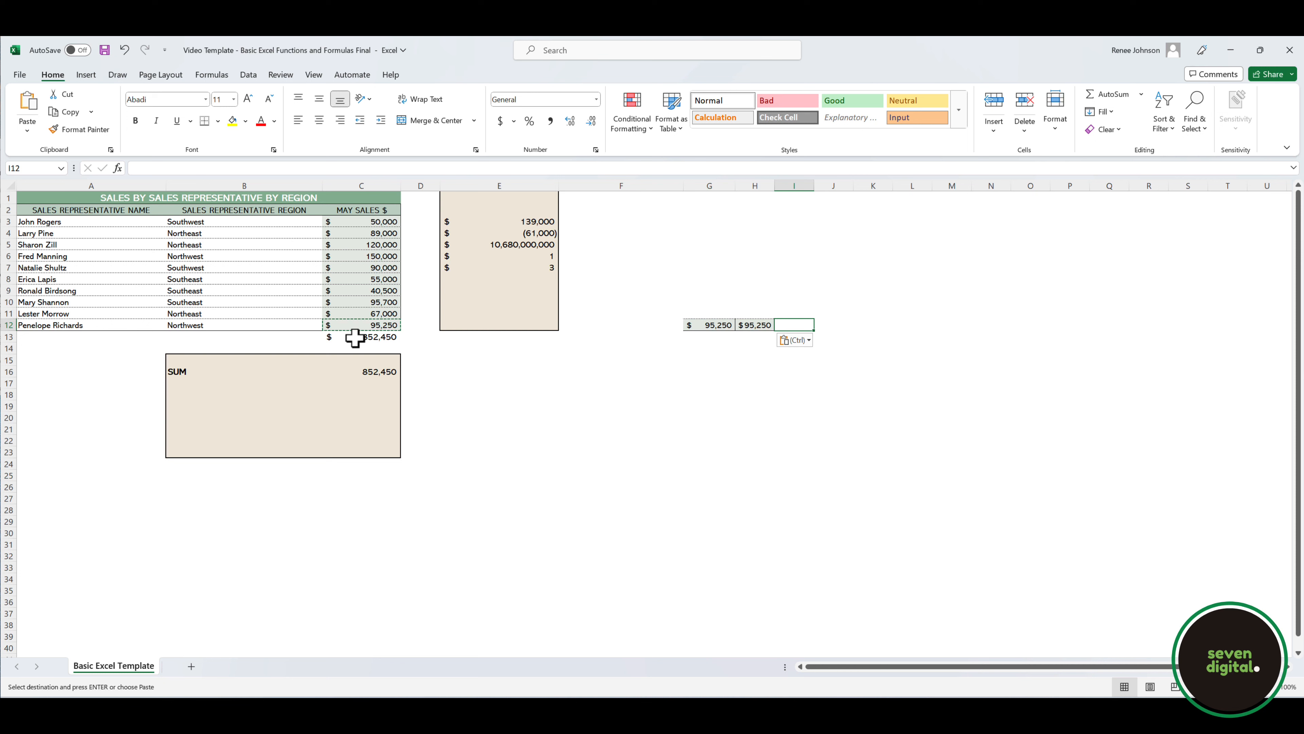
pyautogui.hotkey('alt', '=')
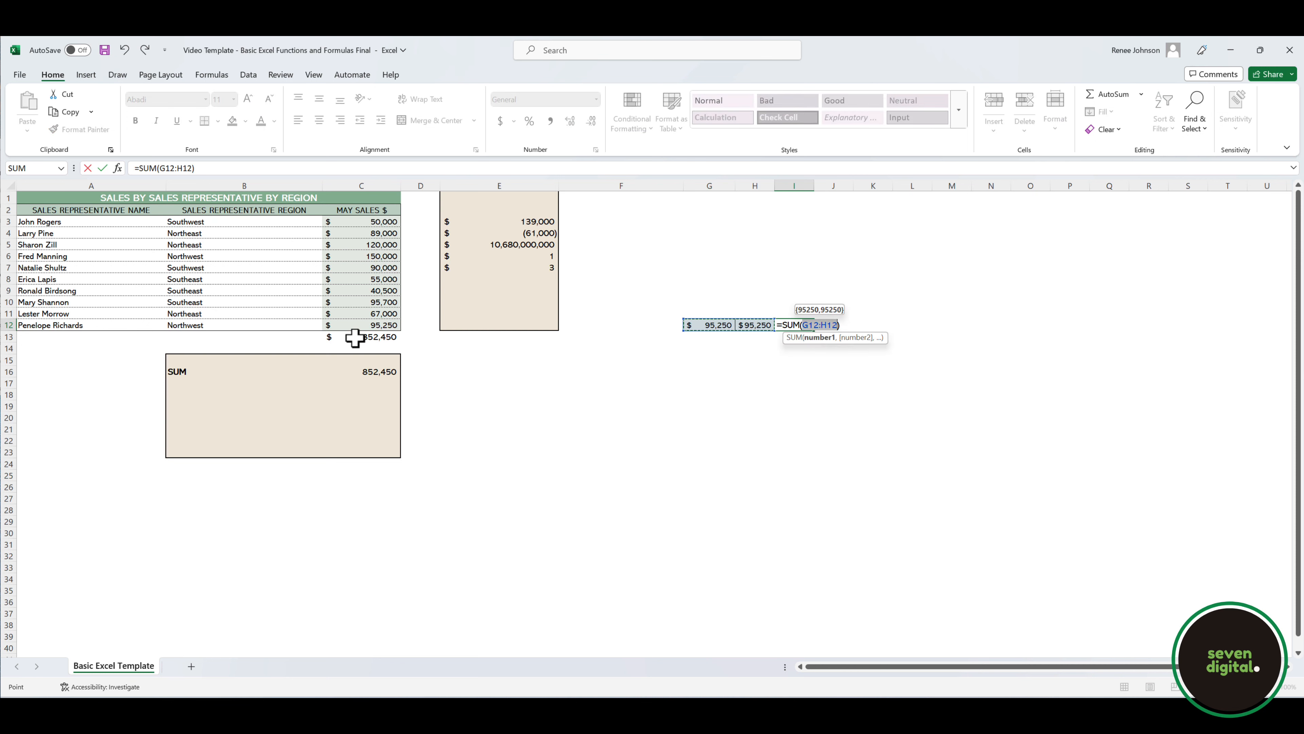
pyautogui.press('Return')
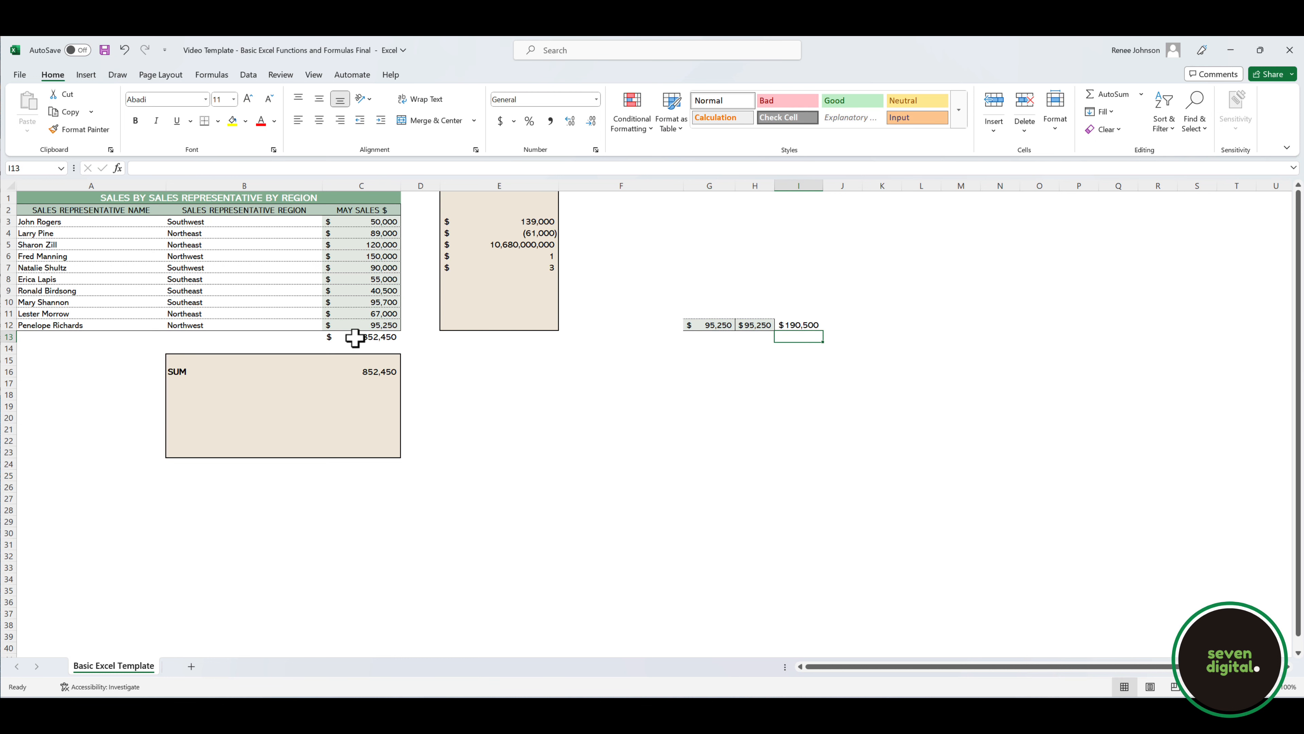
# Step: Delete the contents of the practice cells G12:I12
pyautogui.press('Up')
pyautogui.press('Left')
pyautogui.press('Left')
pyautogui.press('Left')
pyautogui.press('Right')
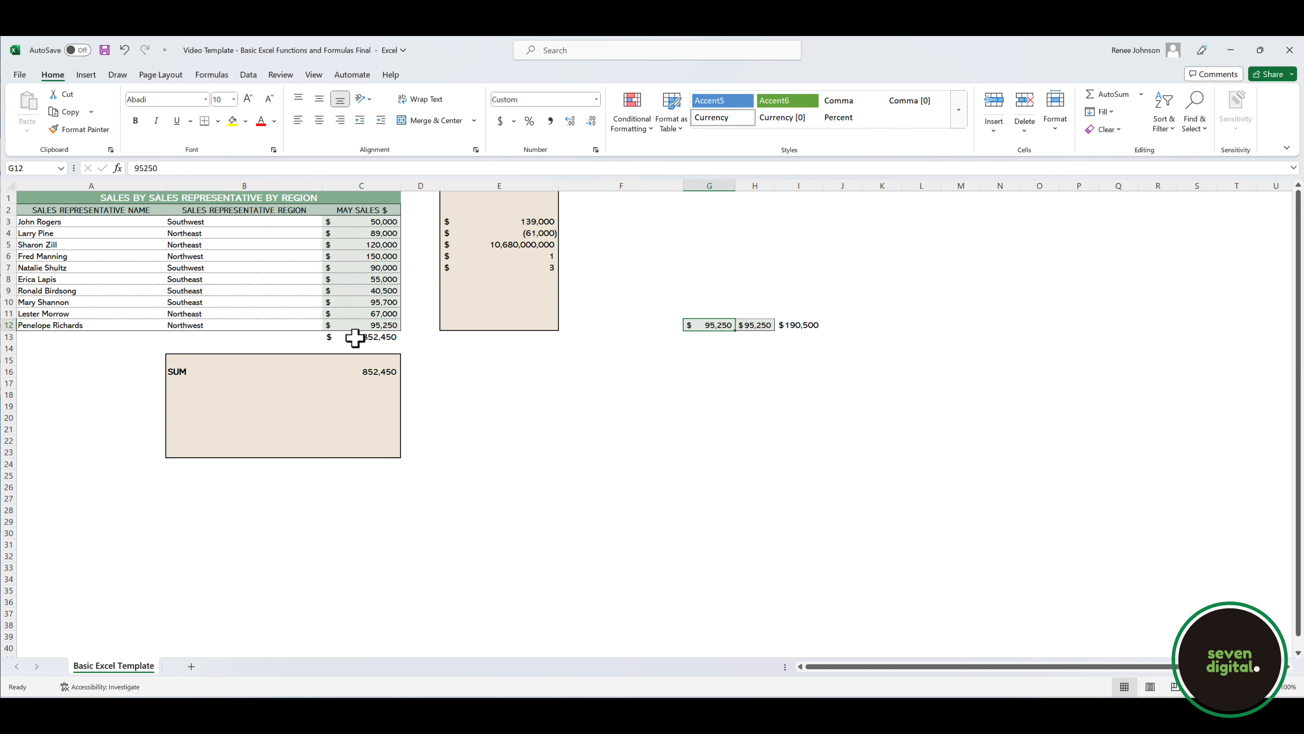
pyautogui.hotkey('shift', 'Right')
pyautogui.hotkey('shift', 'Right')
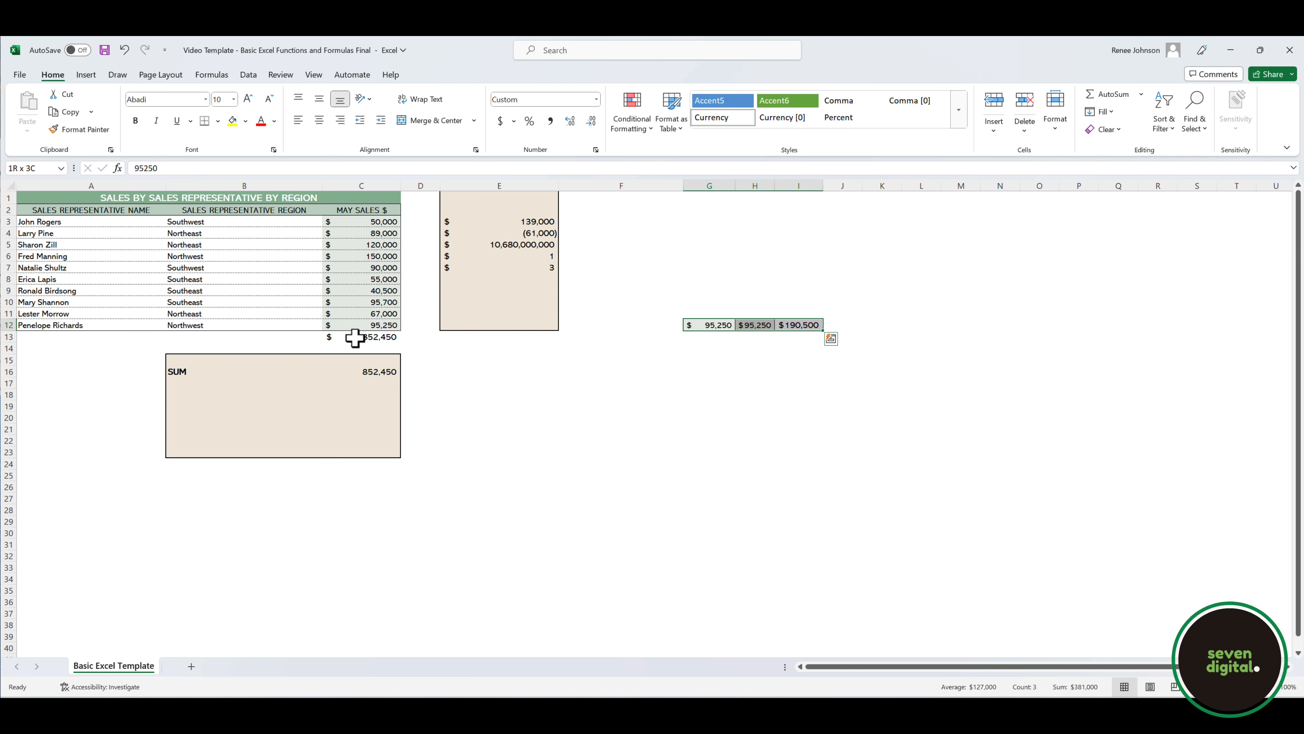
pyautogui.click(719, 314)
pyautogui.moveTo(722, 324); pyautogui.dragTo(795, 324)
pyautogui.press('Delete')
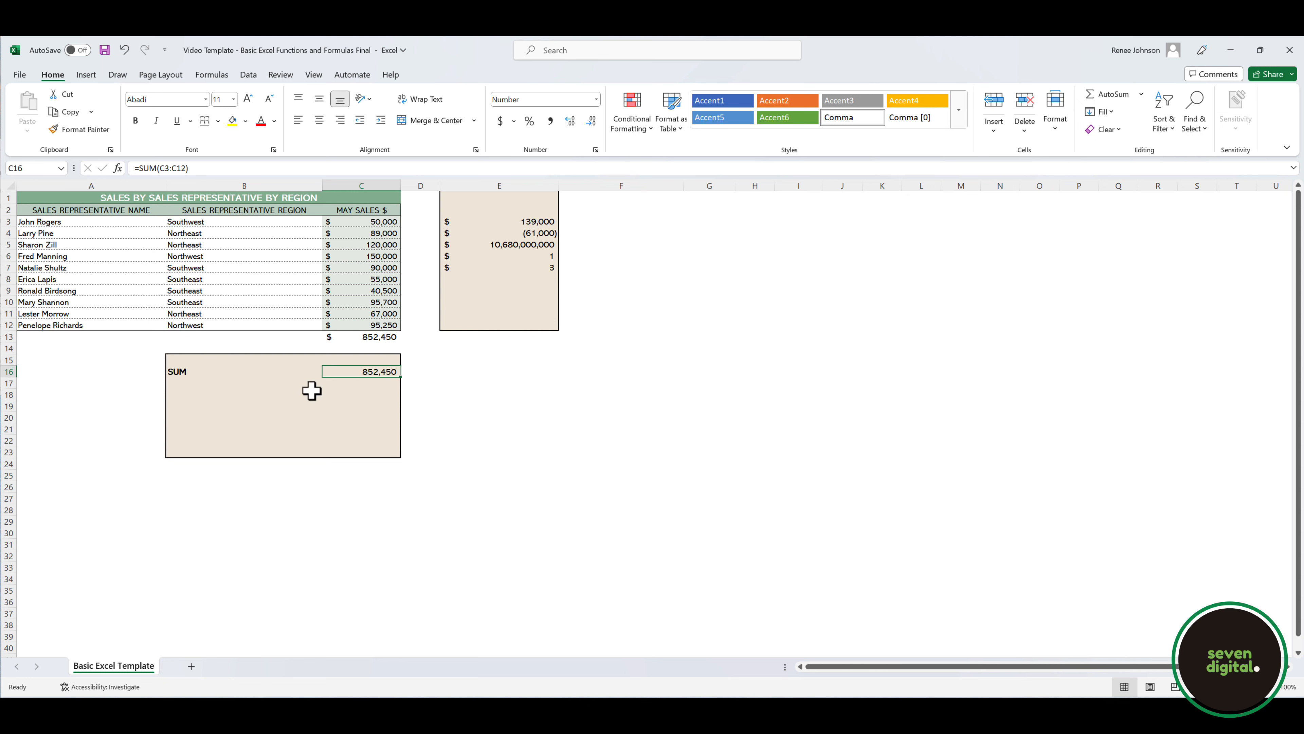
# Step: Start a formula in cell B16 with =ad to check the function suggestions, and change it to =sum
pyautogui.click(227, 374)
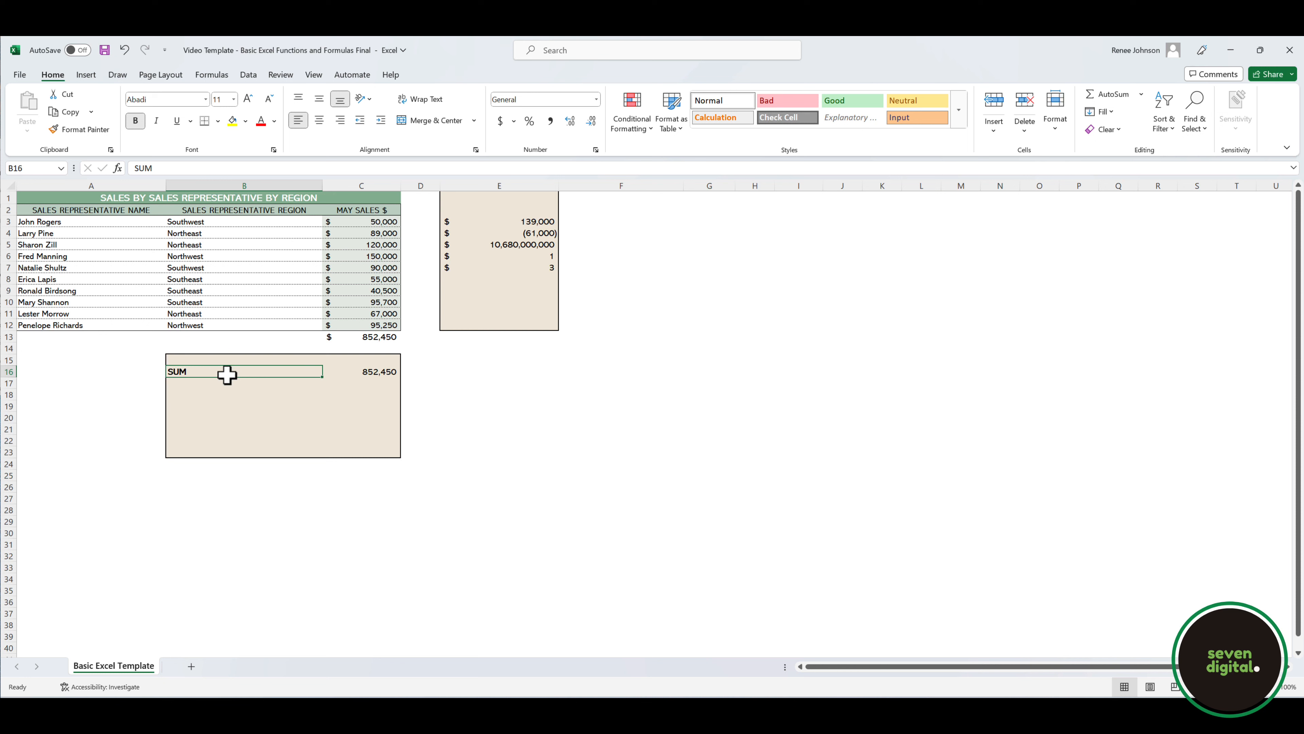
pyautogui.write('=add')
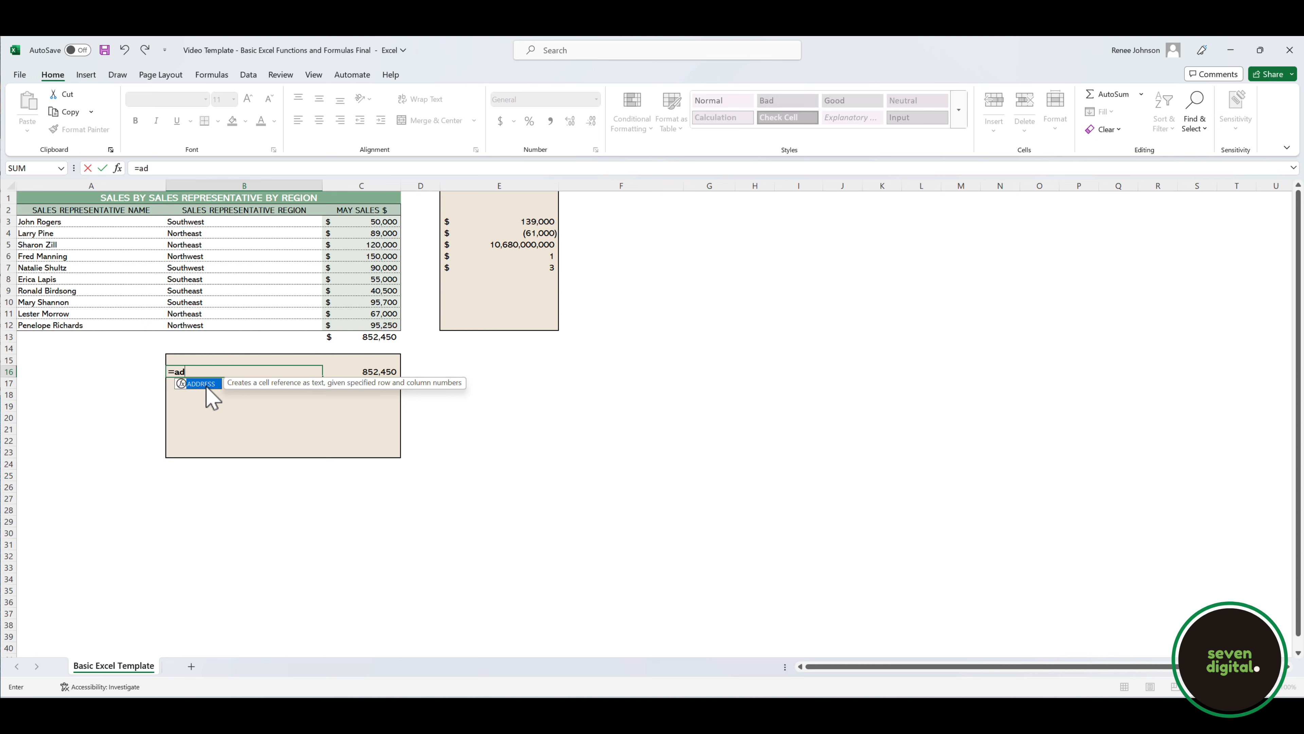
pyautogui.press('BackSpace')
pyautogui.press('BackSpace')
pyautogui.write('sum')
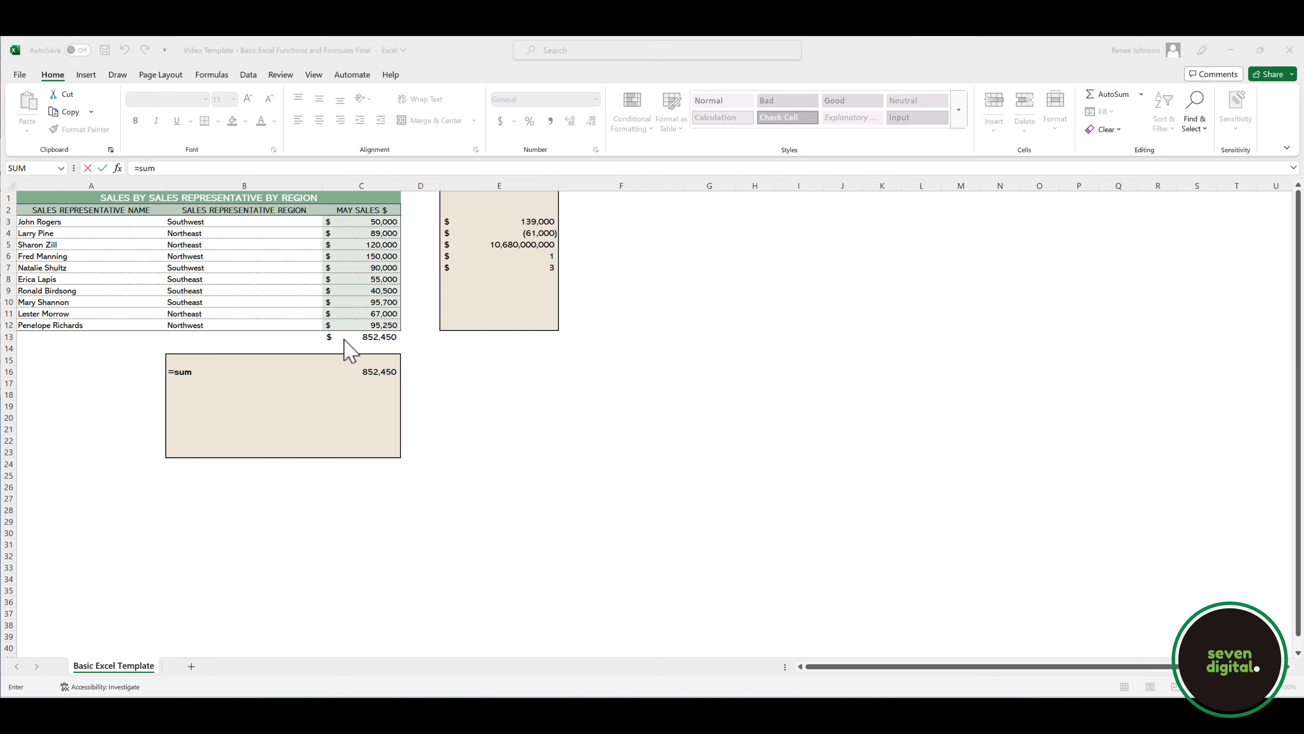
# Step: Search the Insert Function dialog for "add numbers", view the description of SUM, and close the dialog without inserting a function
pyautogui.click(221, 79)
pyautogui.click(262, 81)
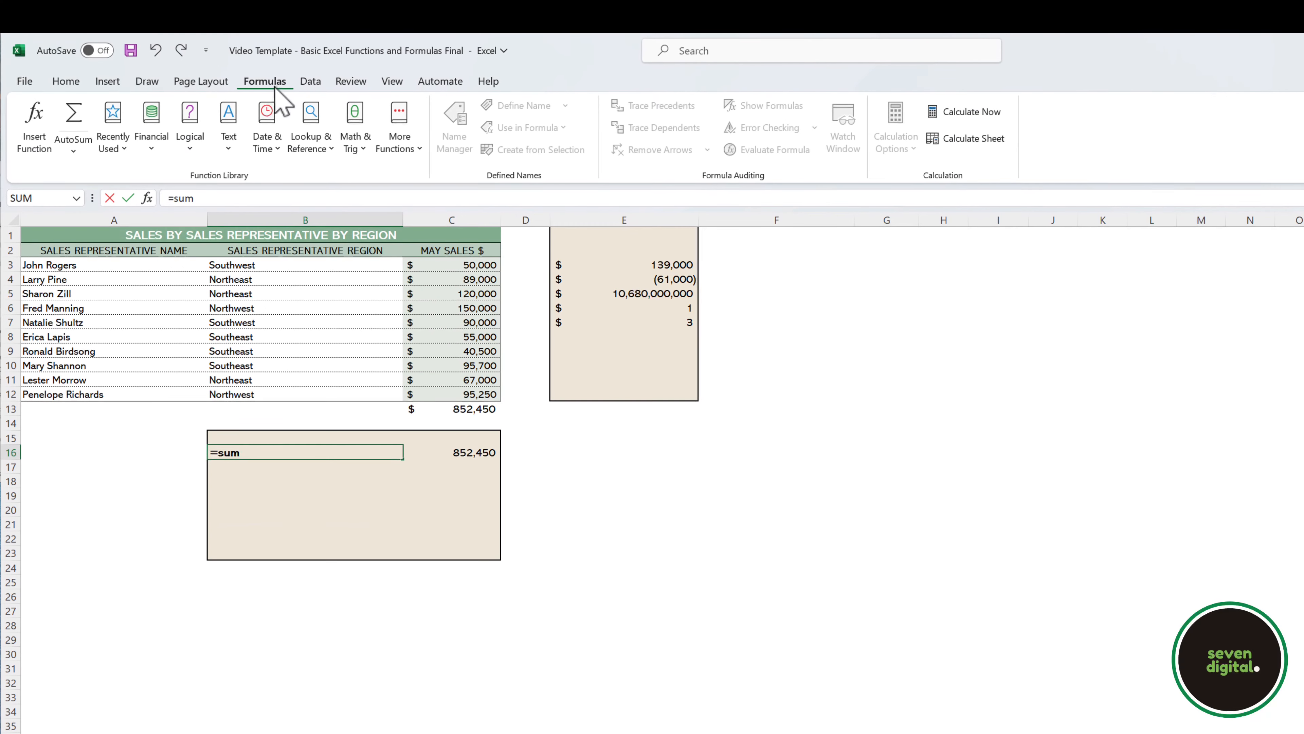
pyautogui.click(42, 155)
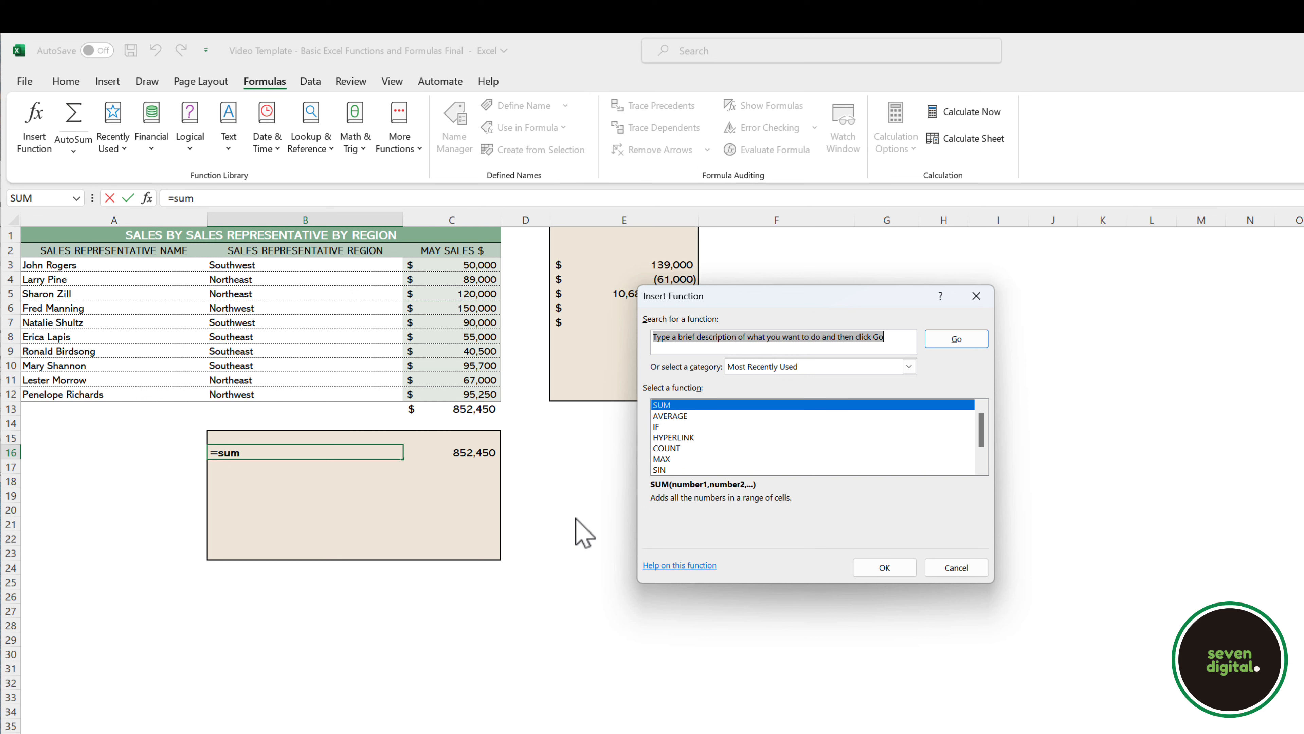
pyautogui.write('add')
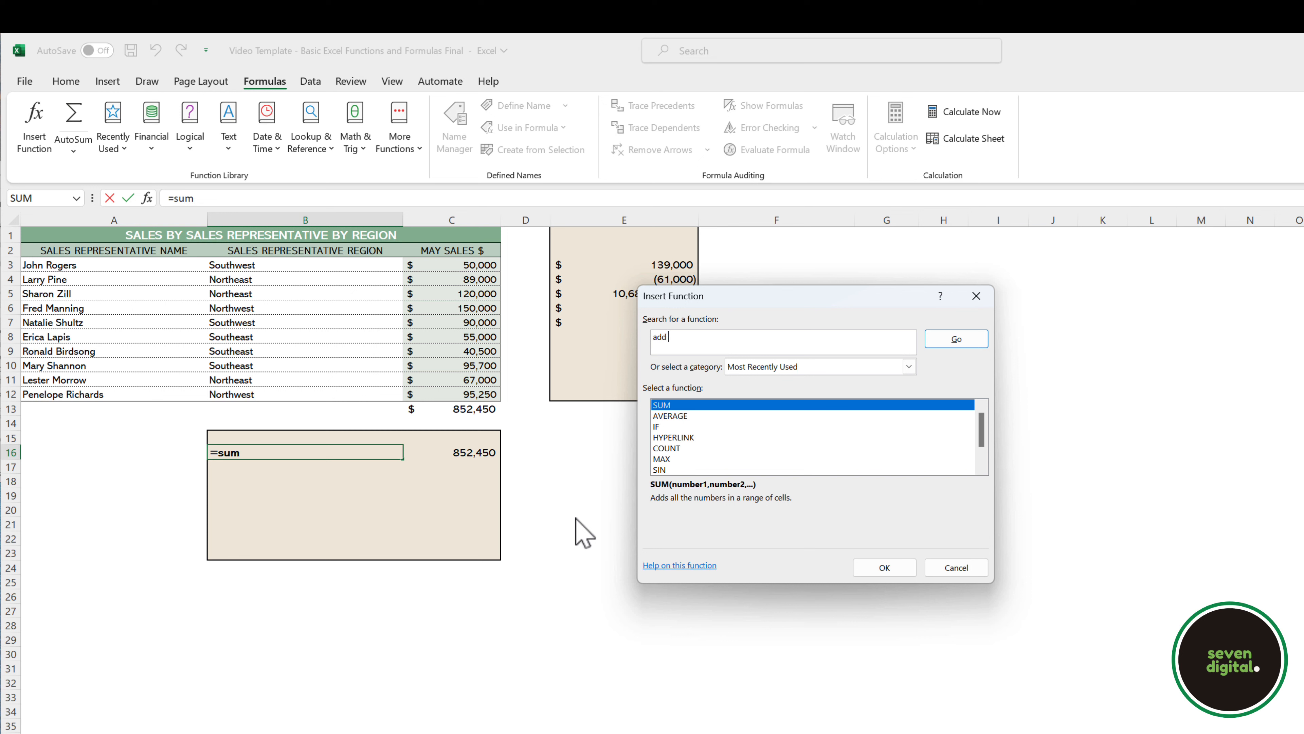
pyautogui.write(' numbers')
pyautogui.click(959, 341)
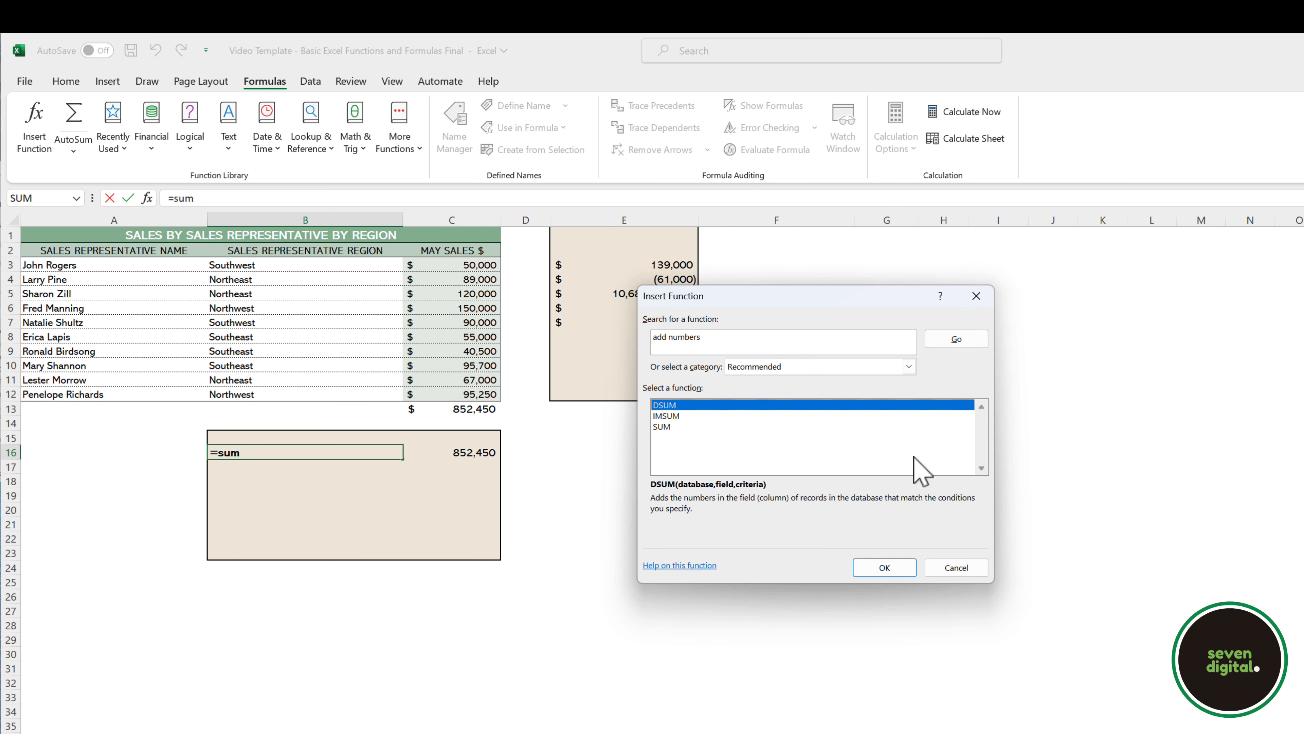
pyautogui.click(667, 427)
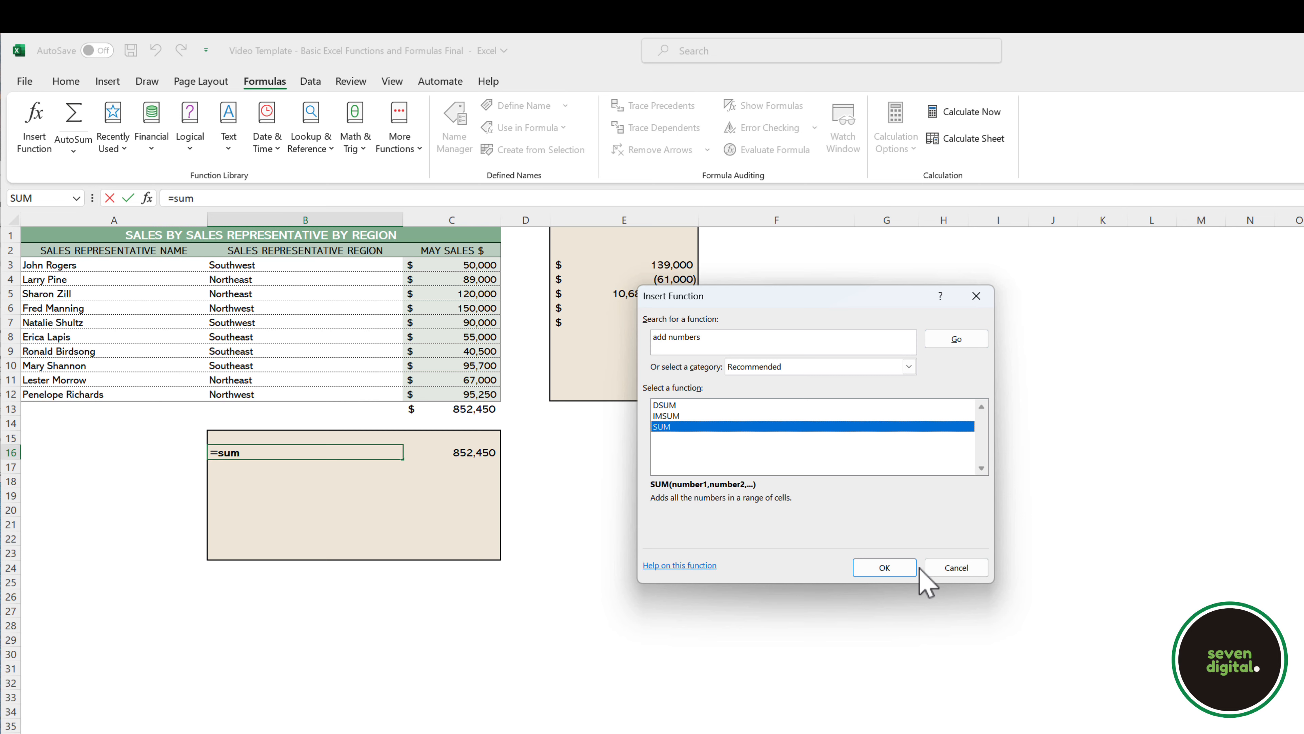
pyautogui.click(977, 304)
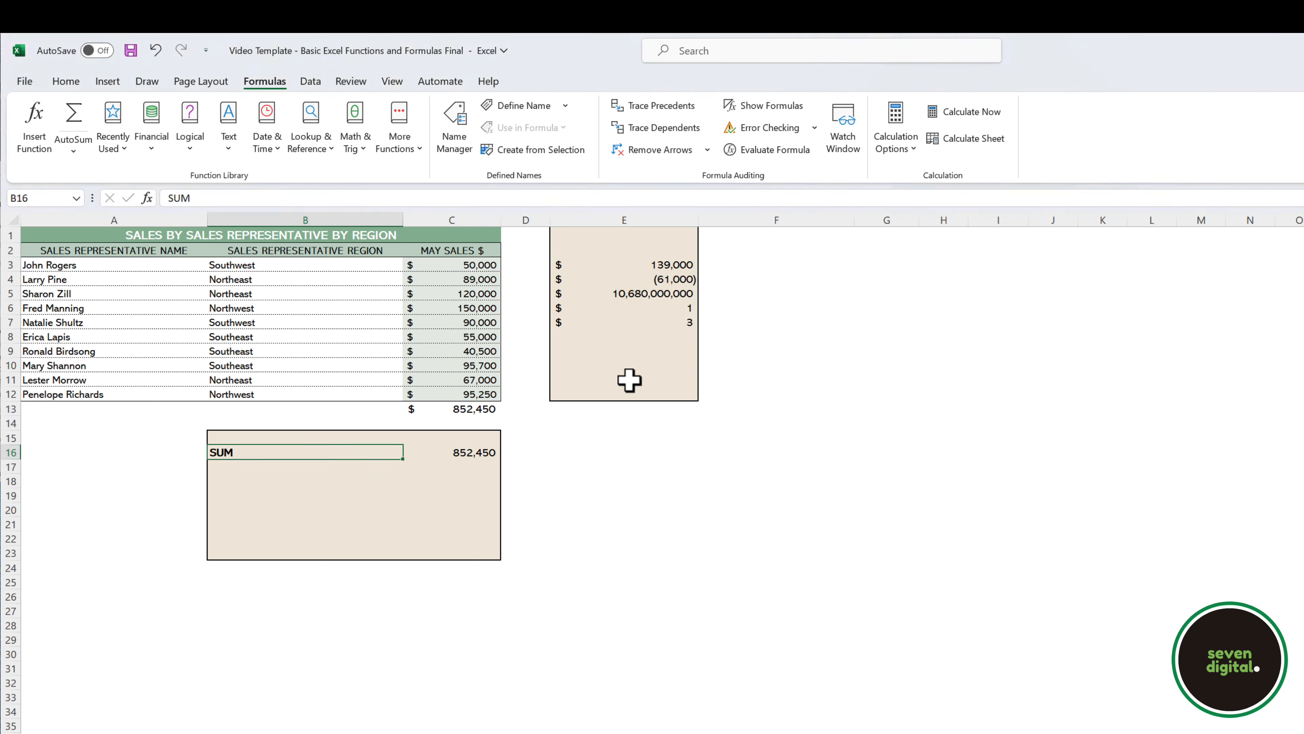
# Step: Clear the total from cell C13 and enter the label AVERAGE in cell B17
pyautogui.click(452, 408)
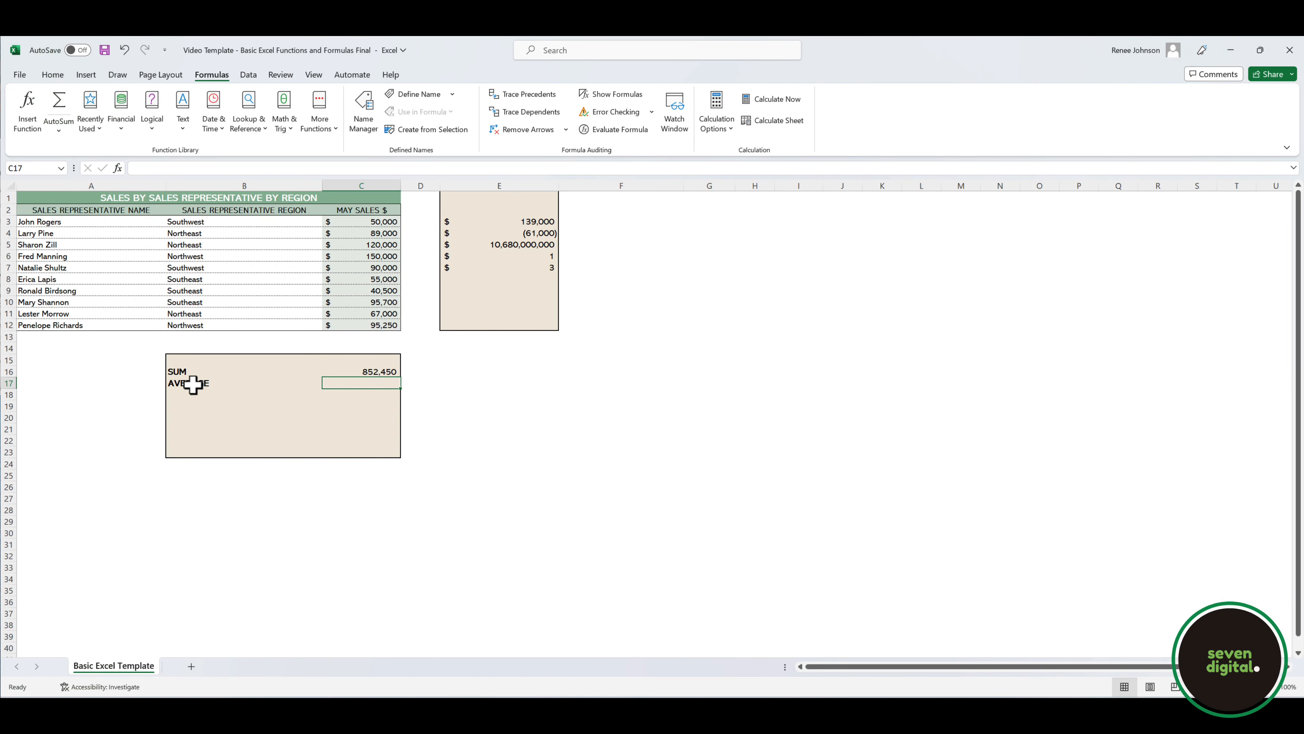
# Step: Enter the formula =AVERAGE(C3:C12) in cell C17 to average the May sales
pyautogui.write('=')
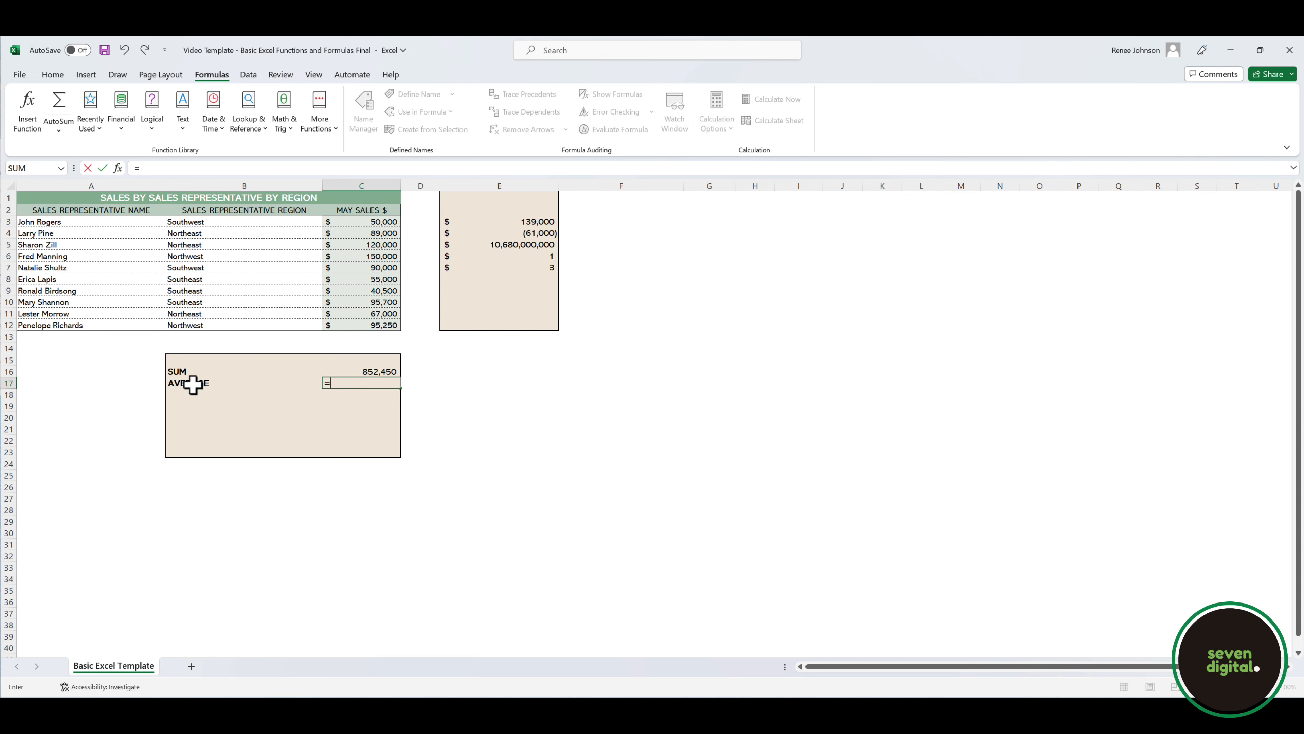
pyautogui.write('aver')
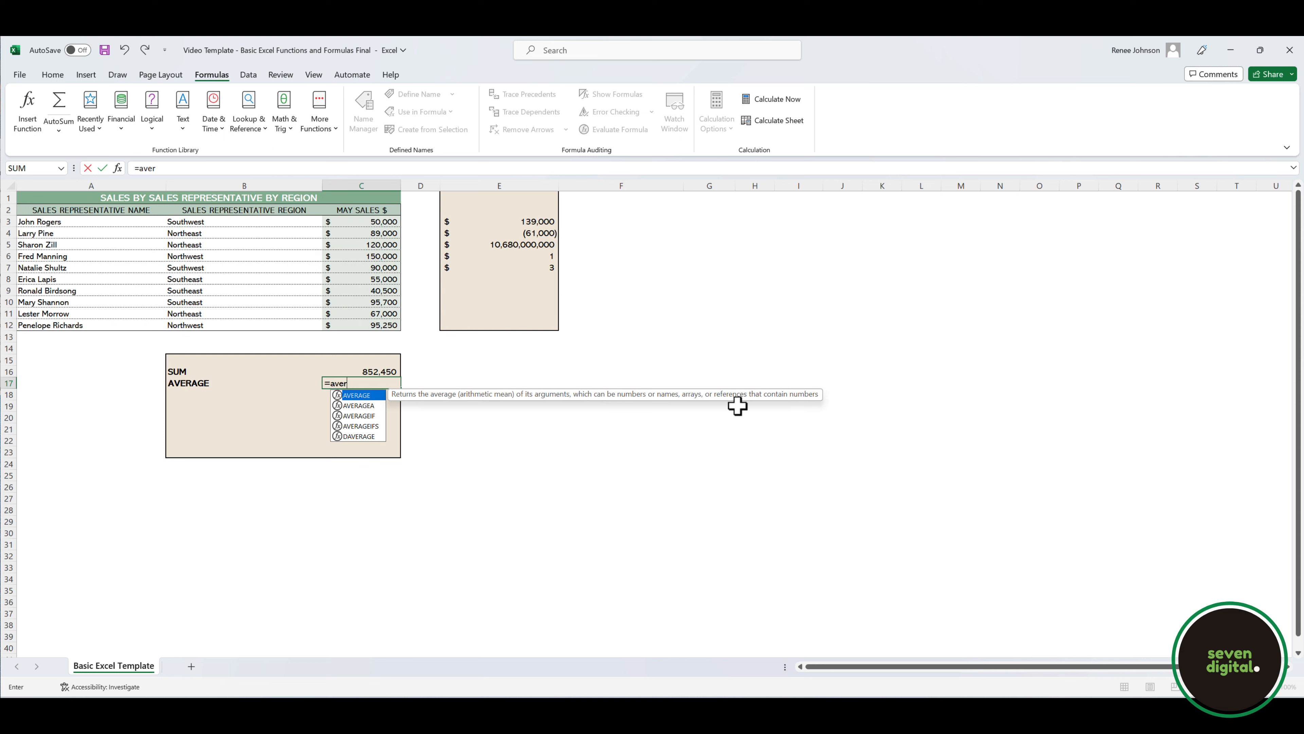
pyautogui.write('age')
pyautogui.press('Tab')
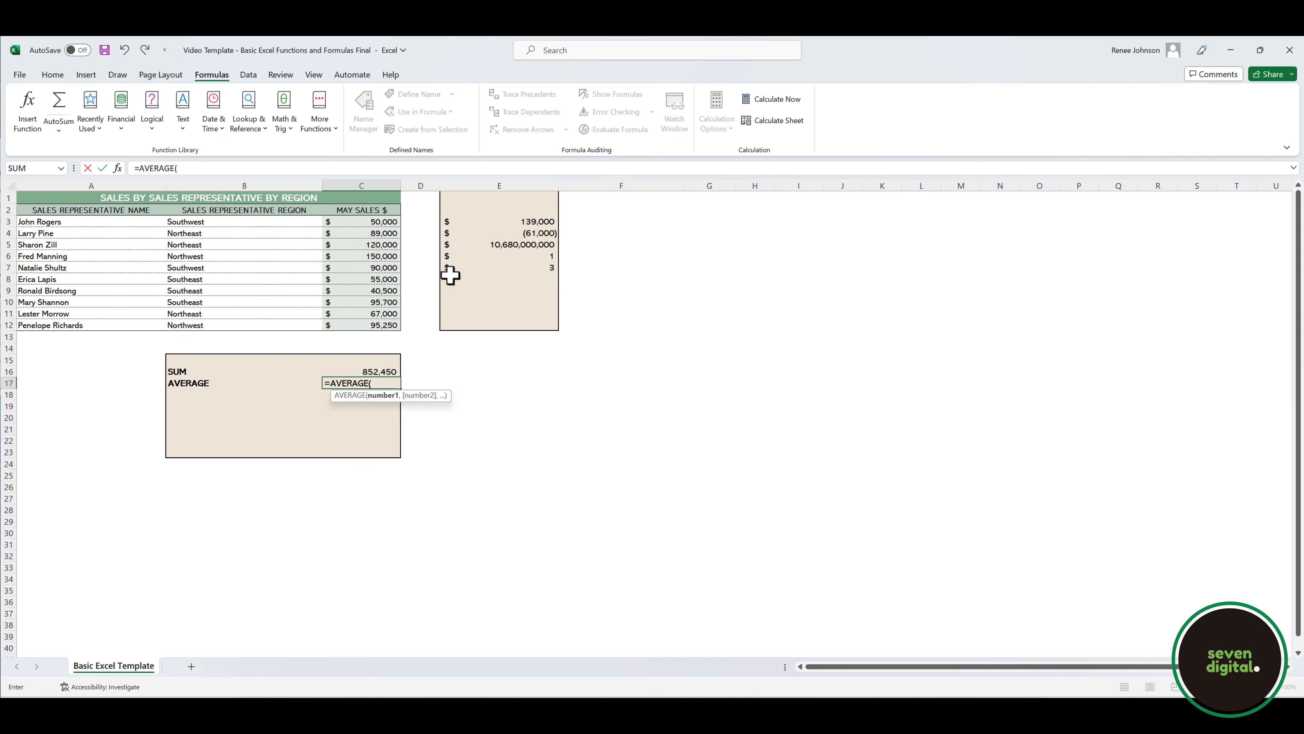
pyautogui.click(373, 220)
pyautogui.moveTo(373, 270); pyautogui.dragTo(369, 320)
pyautogui.write(')')
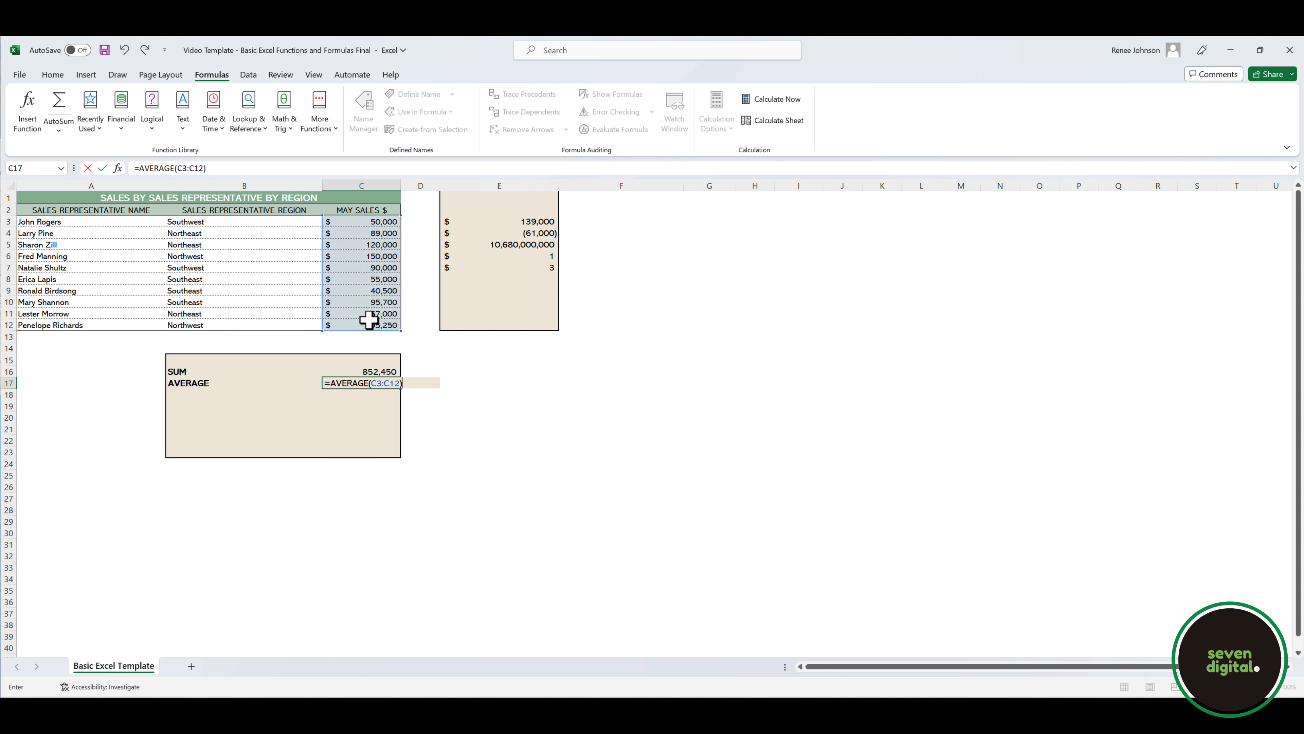
pyautogui.press('Return')
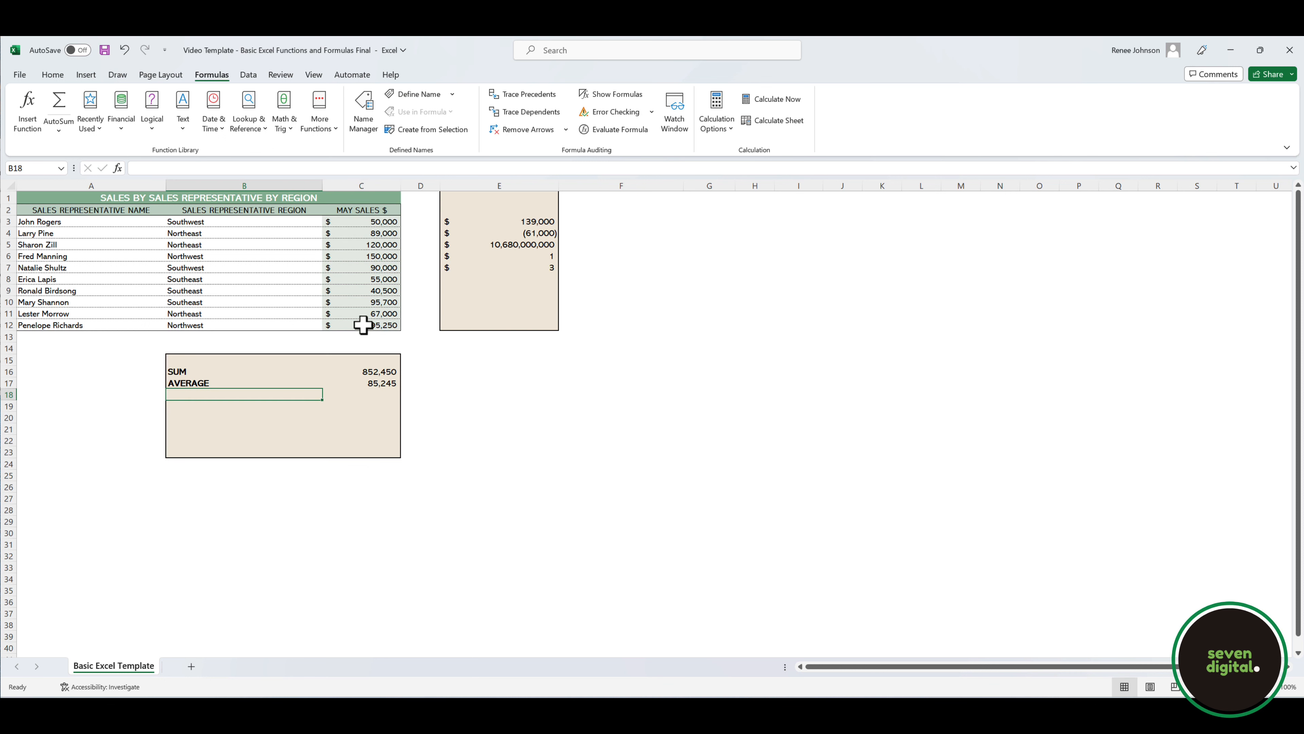
# Step: Replace the formula in C17 with the AutoSum list's Average function, using C3:C12 as its range
pyautogui.click(389, 385)
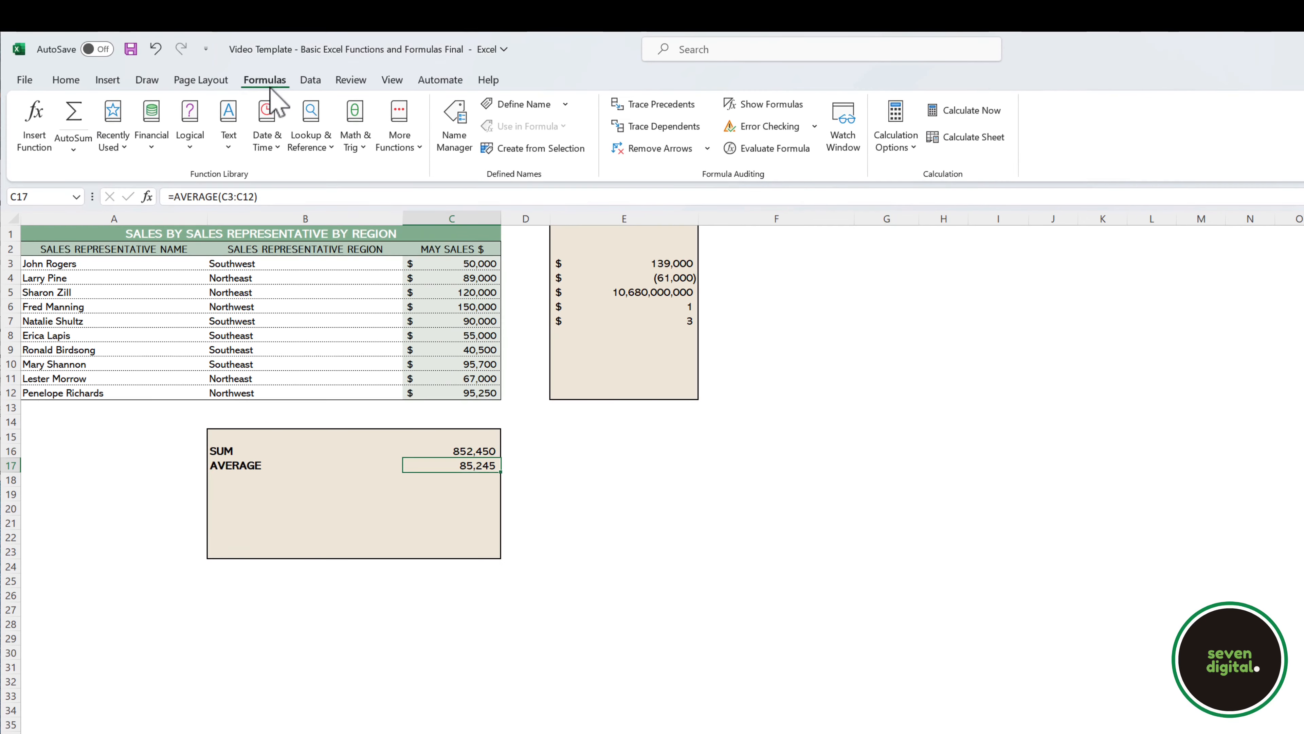
pyautogui.click(77, 150)
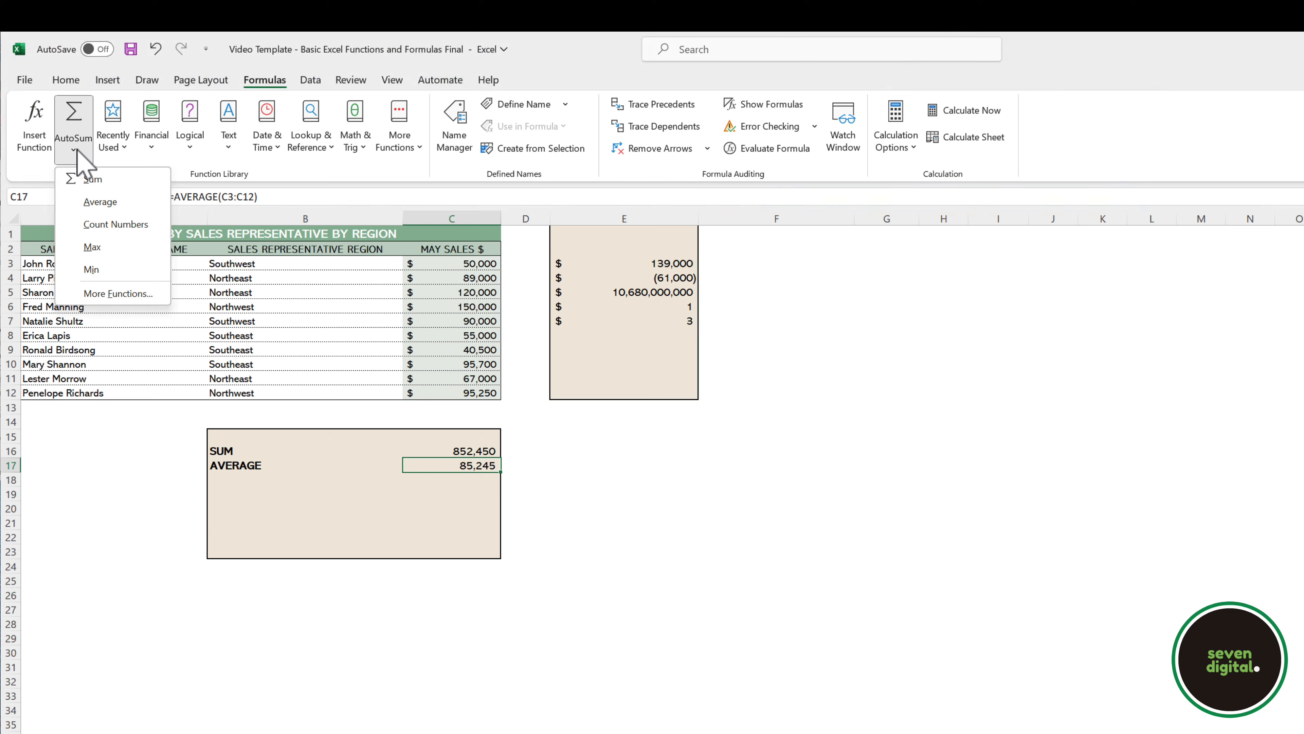
pyautogui.click(90, 201)
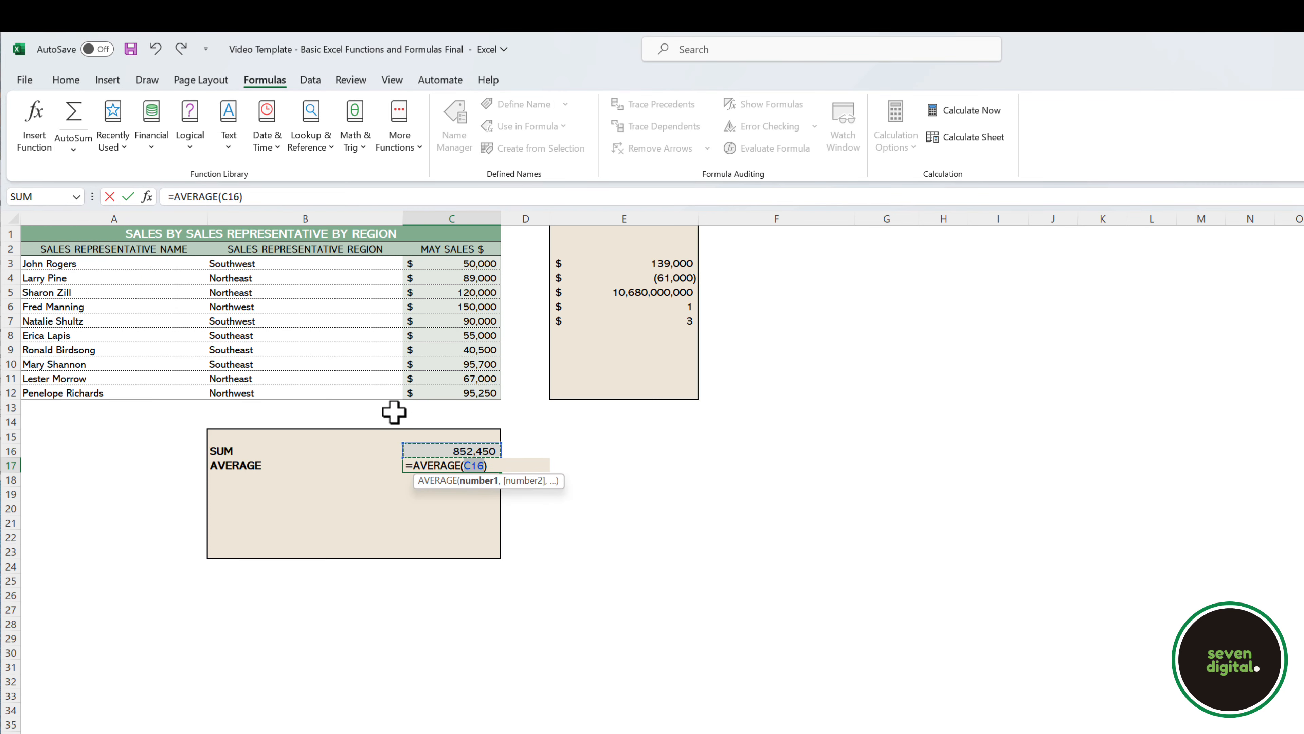
pyautogui.moveTo(476, 265); pyautogui.dragTo(460, 391)
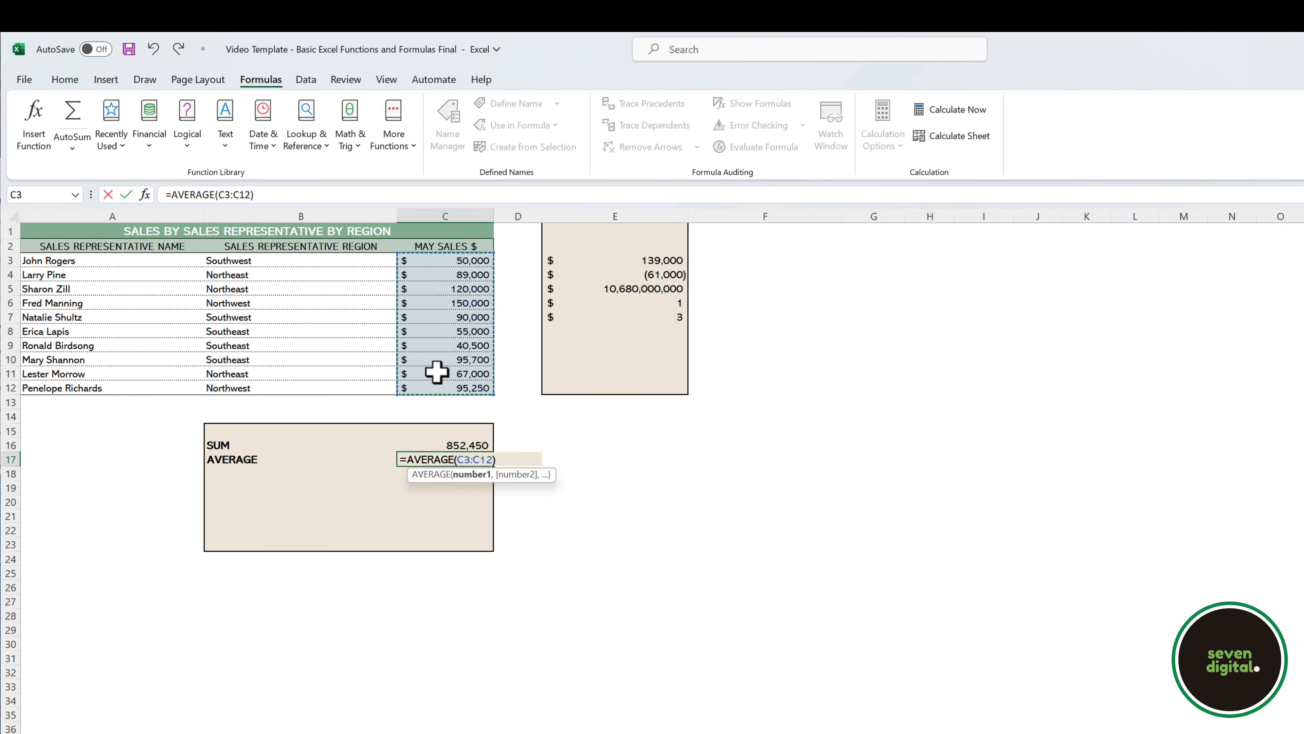
pyautogui.press('Return')
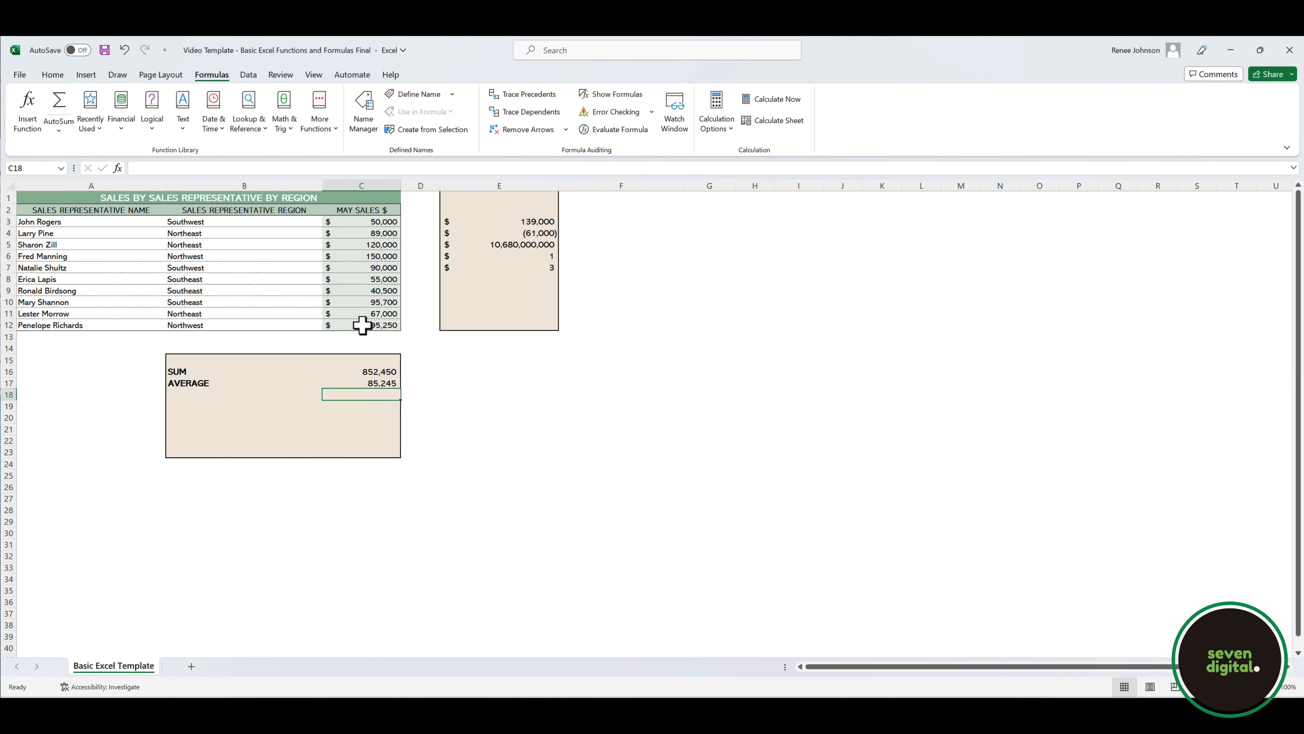
# Step: Enter the label COUNT in cell B18 of the summary box
pyautogui.click(209, 396)
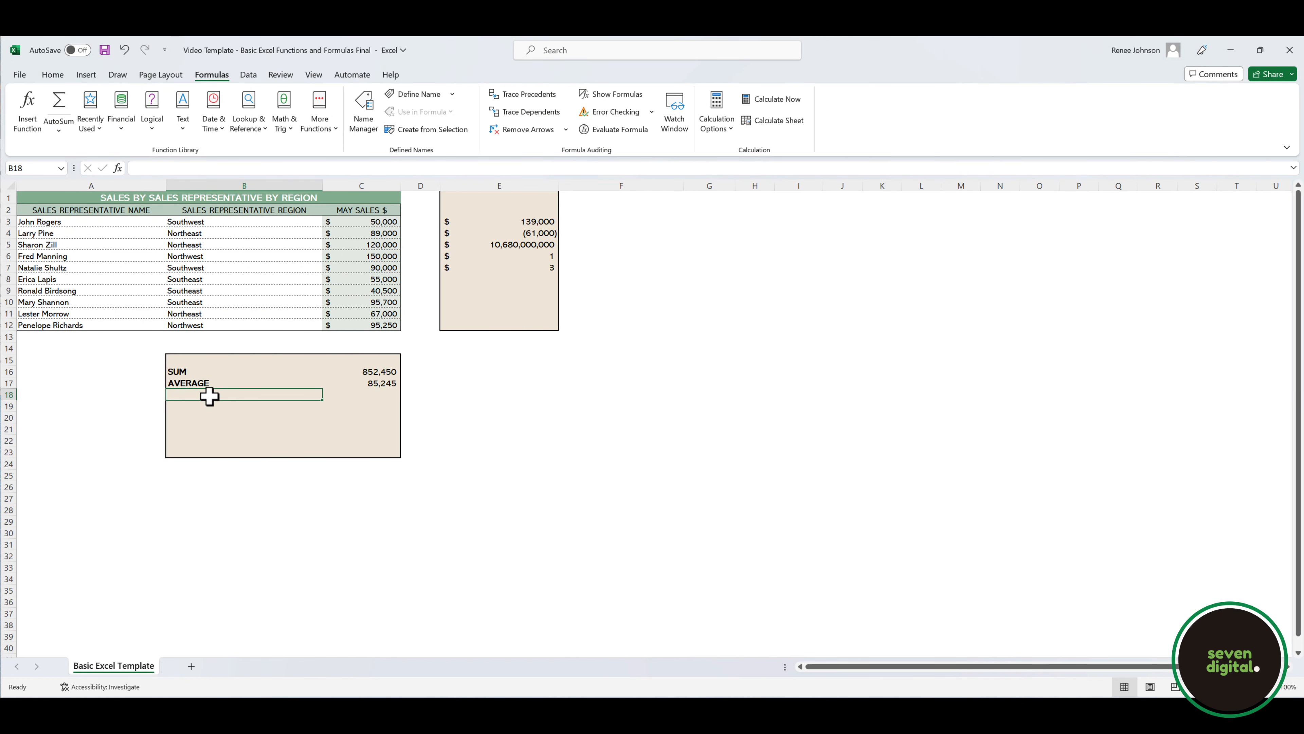
pyautogui.write('COUNT')
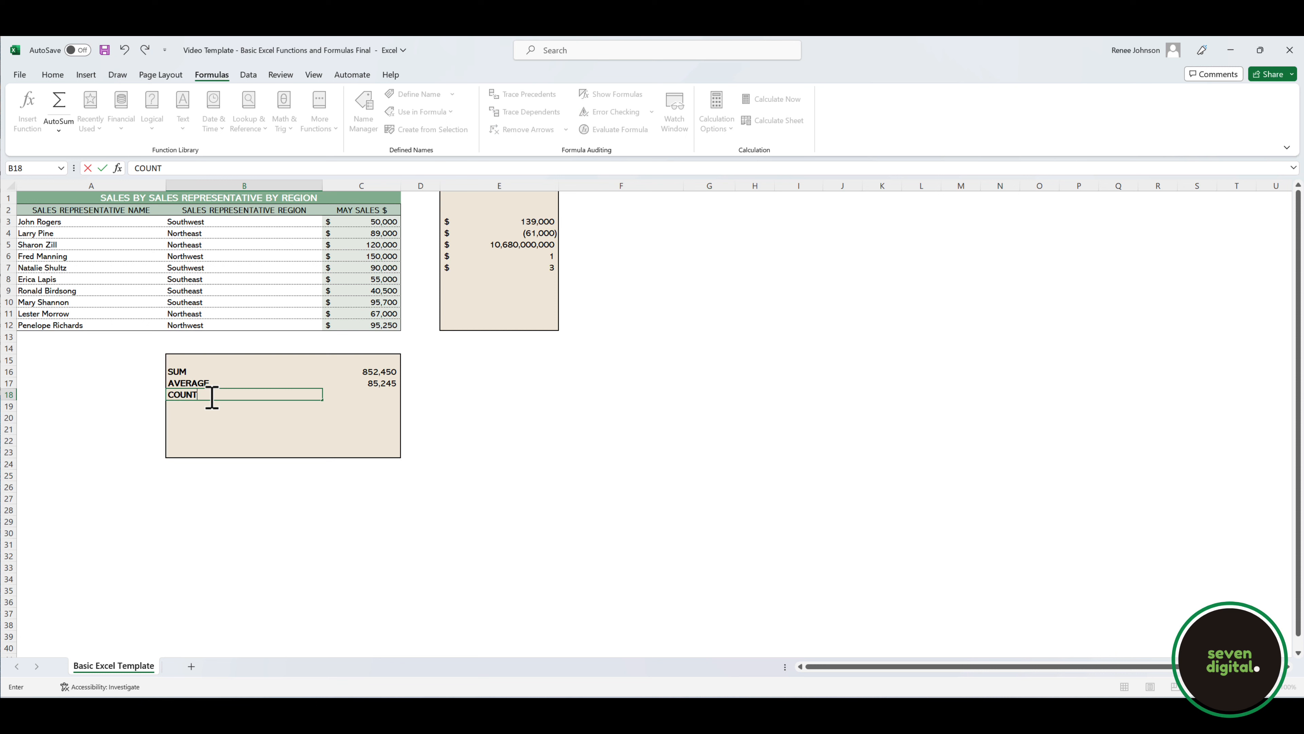
pyautogui.press('Tab')
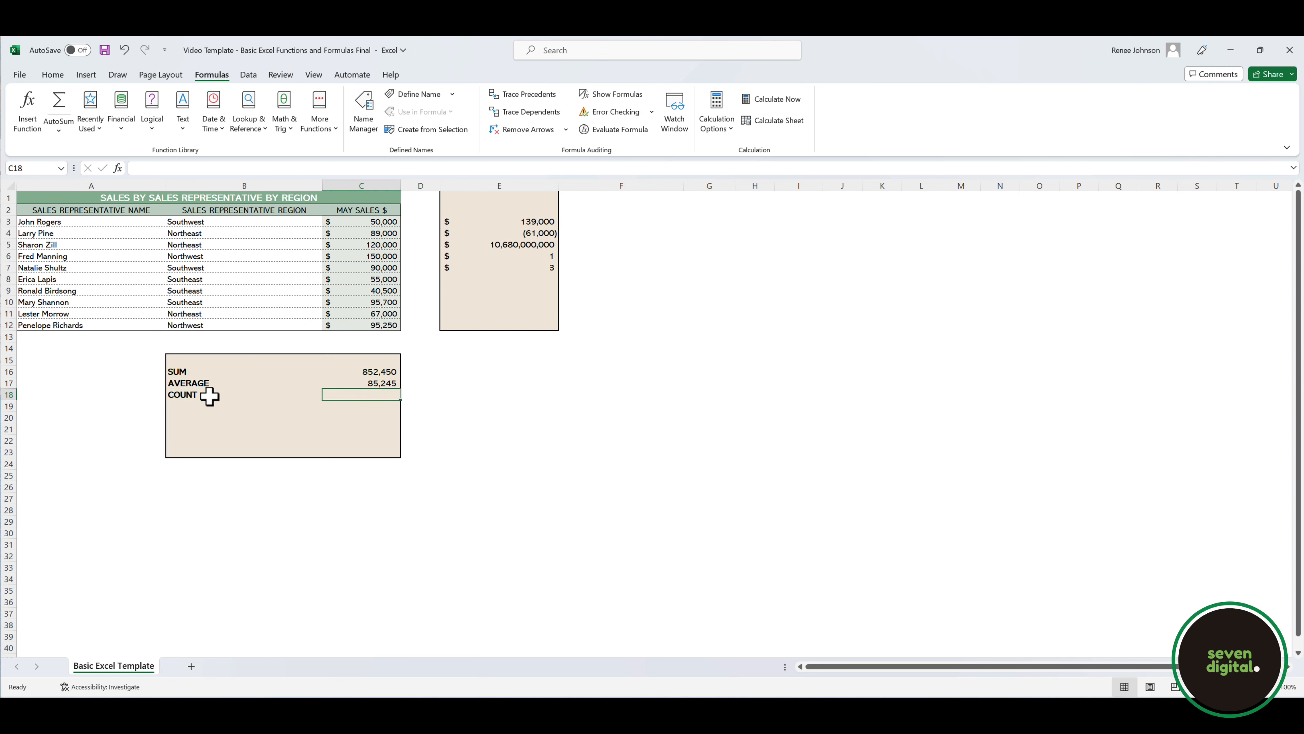
# Step: Enter the formula =COUNT(C3:C12) in cell C18 and select the May sales values to check the count
pyautogui.write('=count')
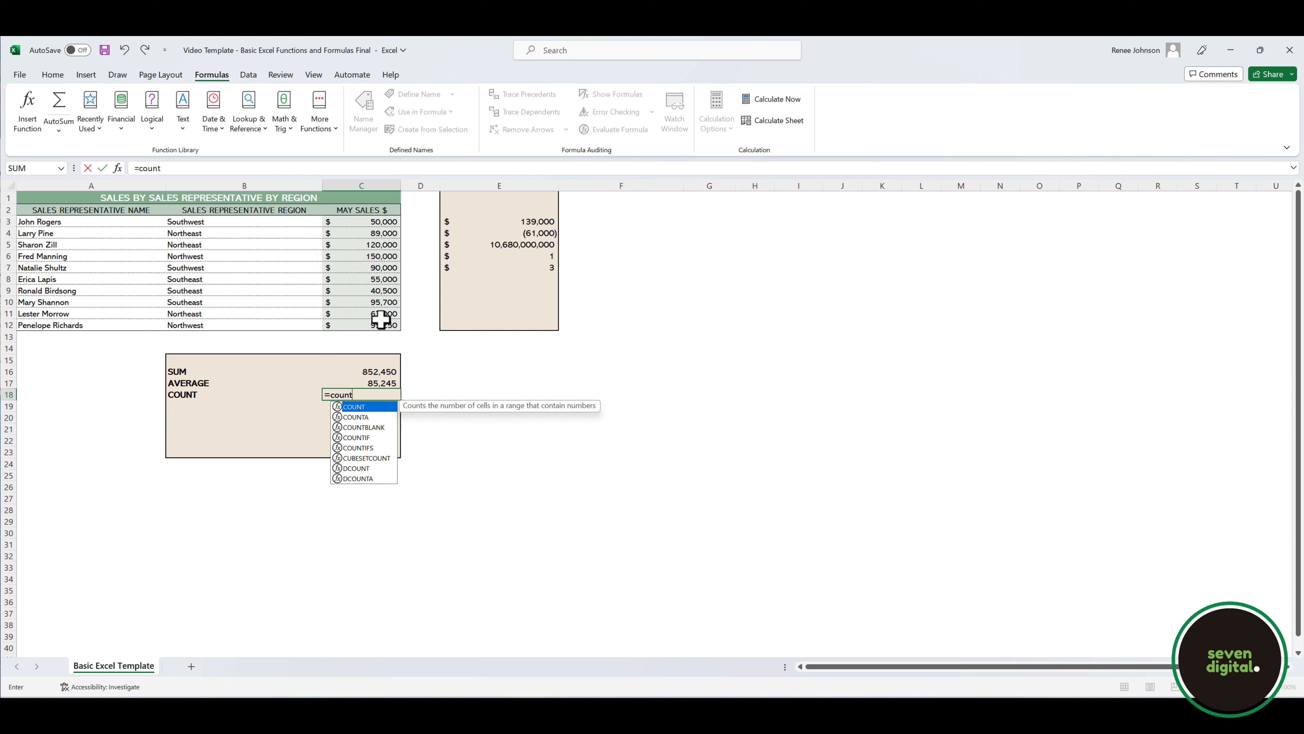
pyautogui.press('Tab')
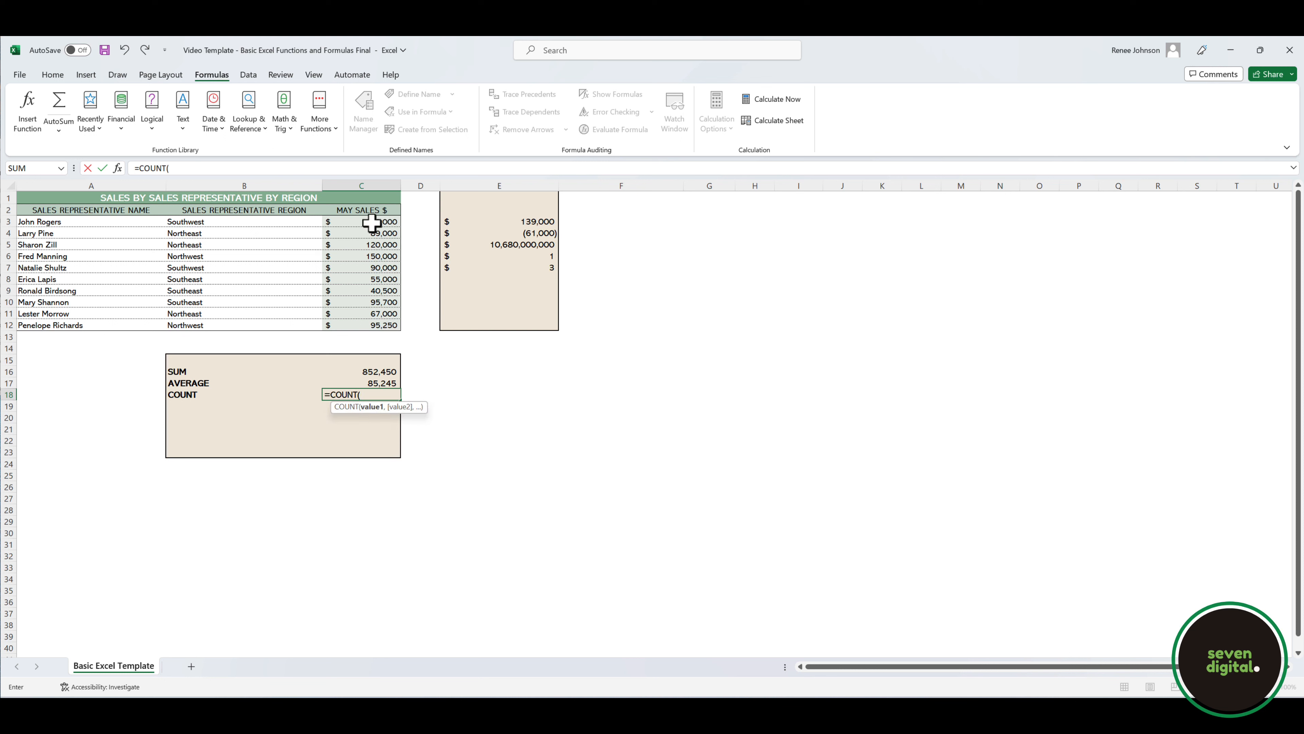
pyautogui.moveTo(372, 221); pyautogui.dragTo(379, 321)
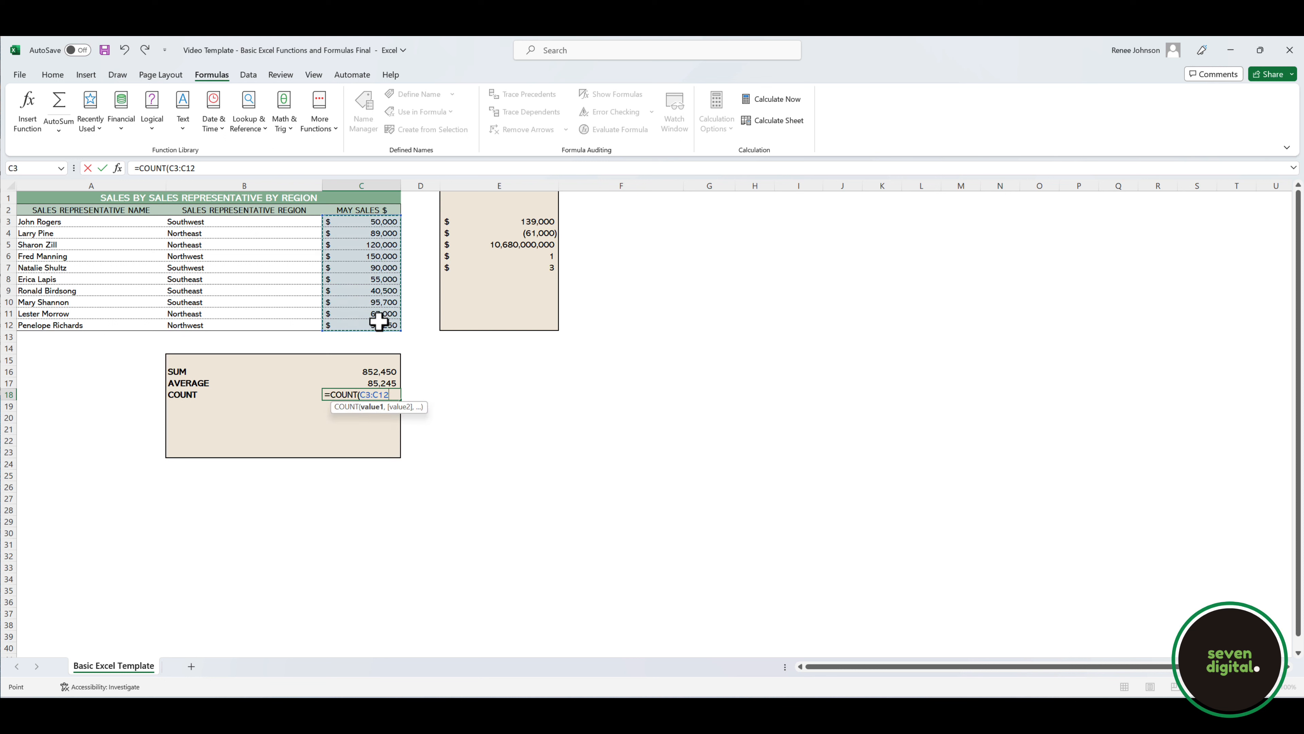
pyautogui.write(')')
pyautogui.press('Return')
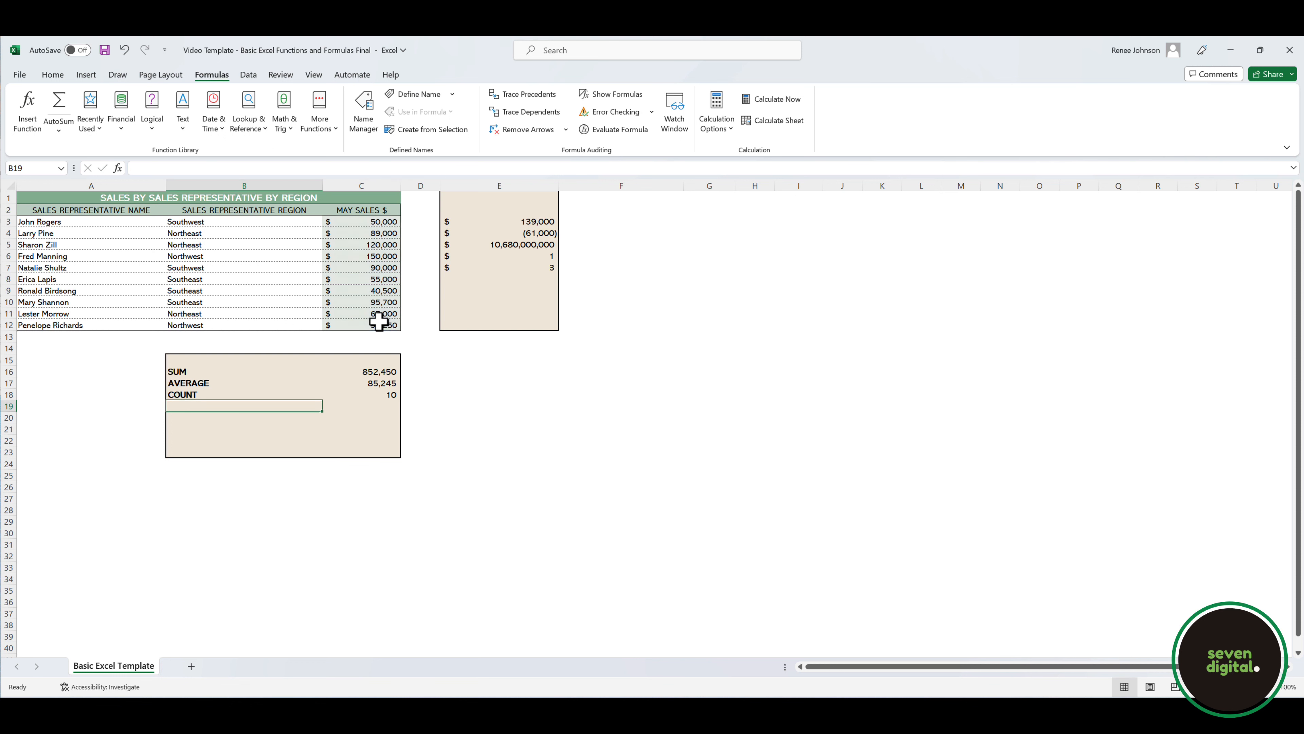
pyautogui.click(390, 395)
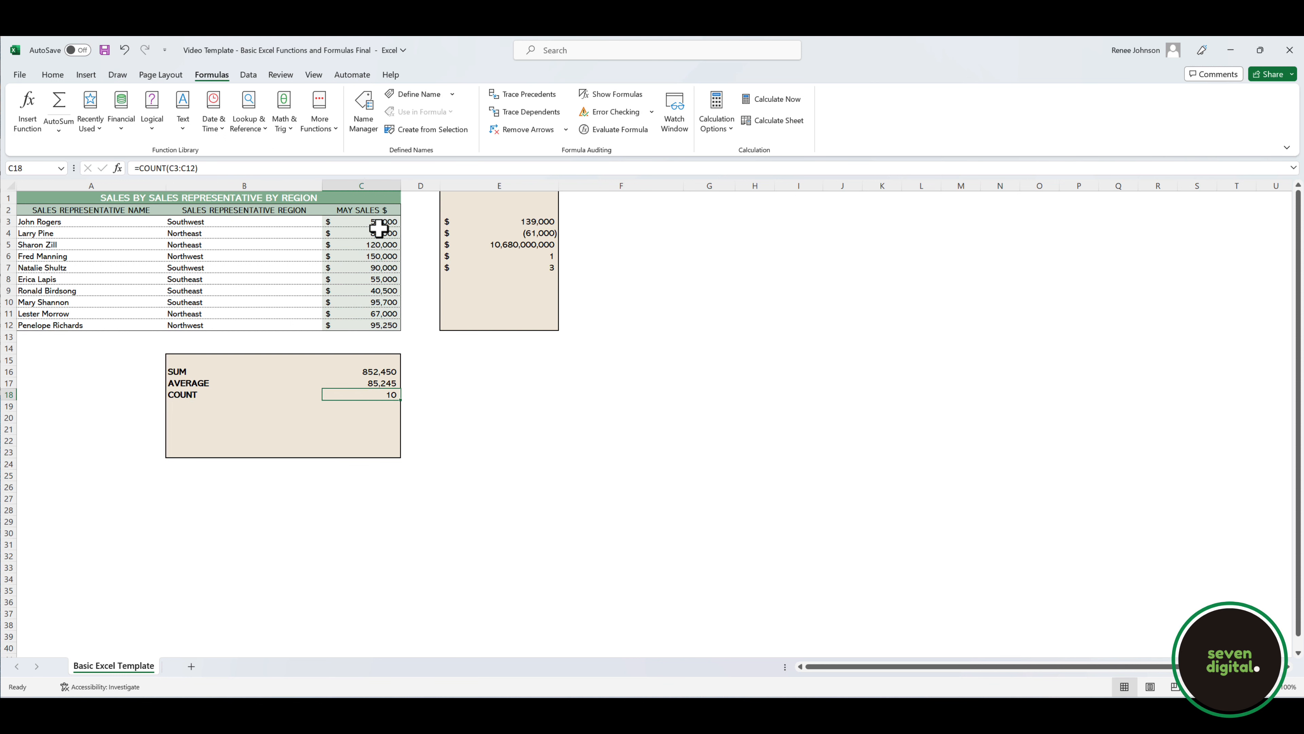
pyautogui.moveTo(378, 222); pyautogui.dragTo(373, 324)
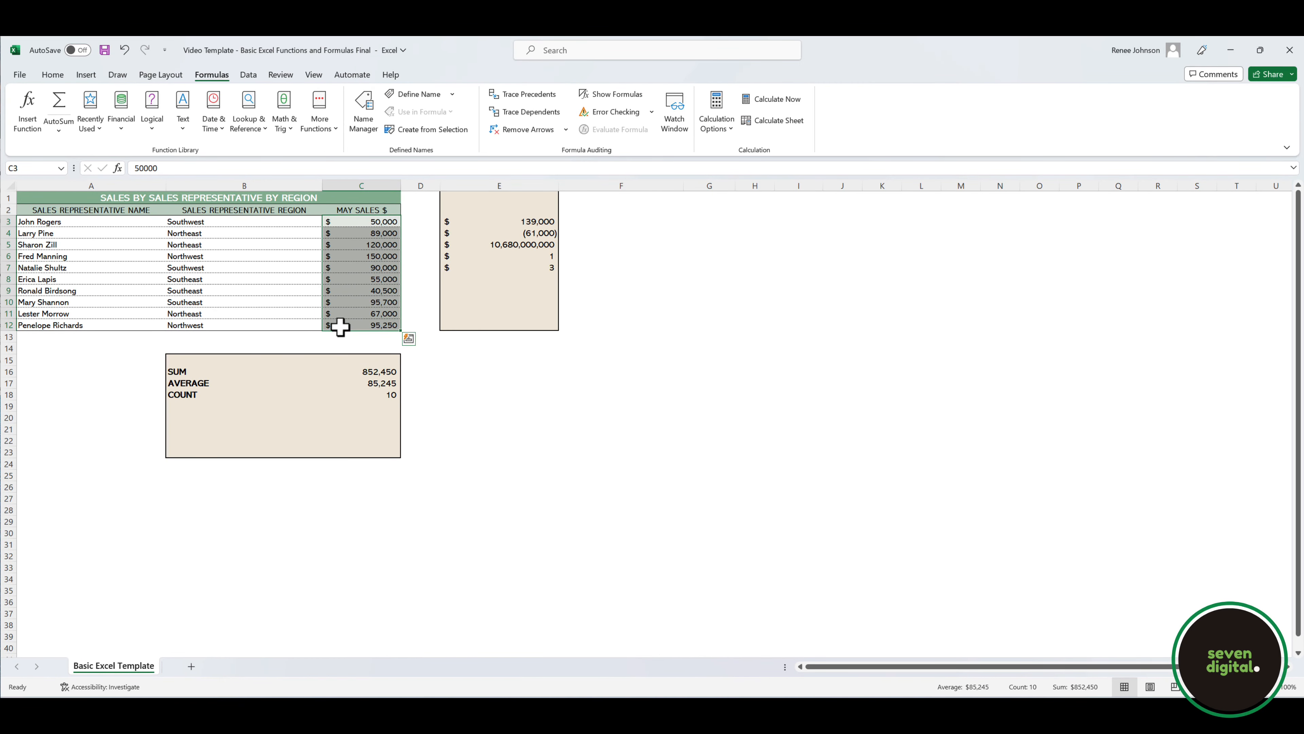
# Step: Try counting the sales representative names with the formula =COUNT(A3:A12) in cell C19
pyautogui.click(204, 404)
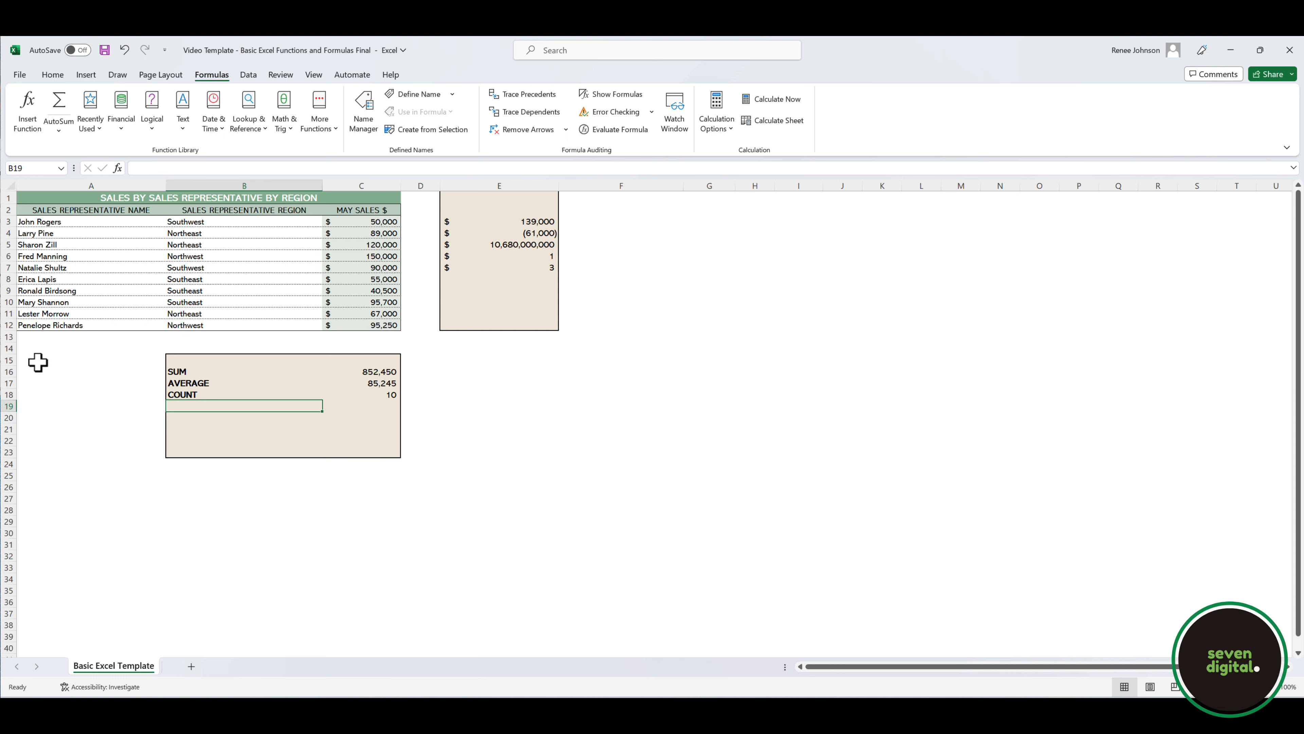
pyautogui.press('Right')
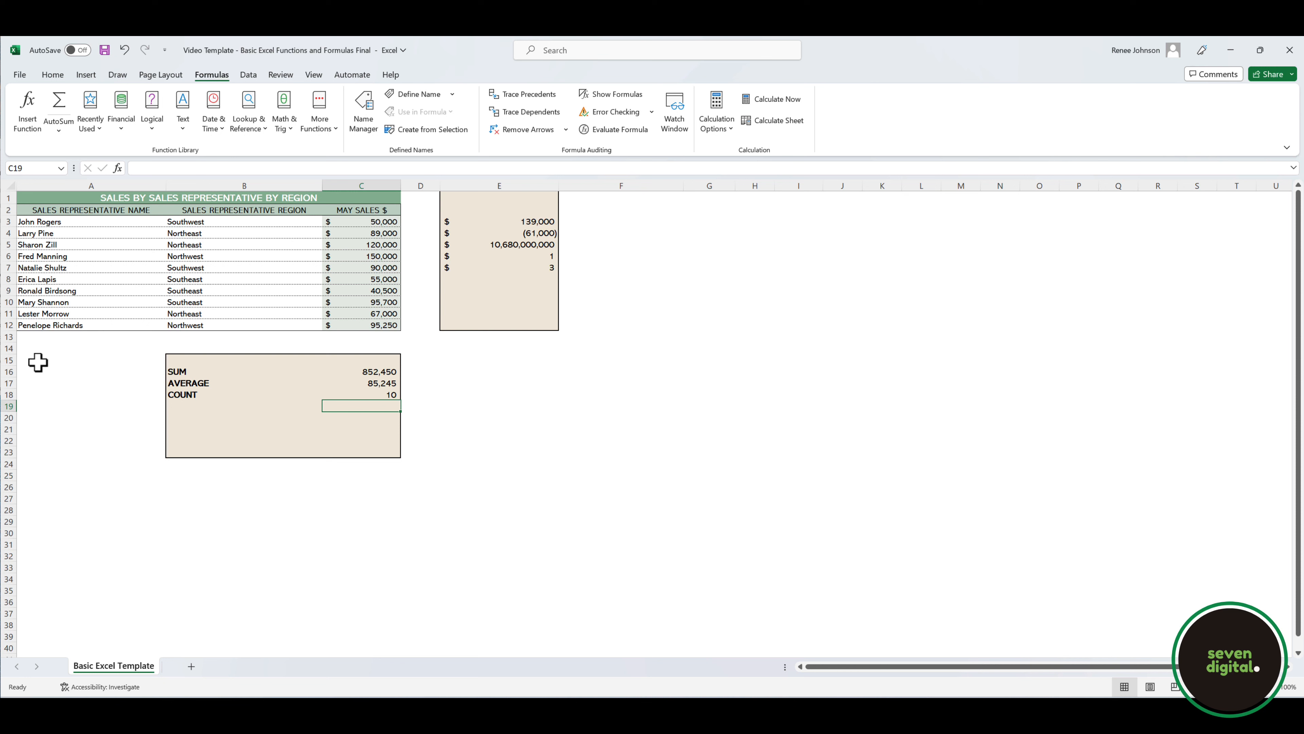
pyautogui.write('=coun')
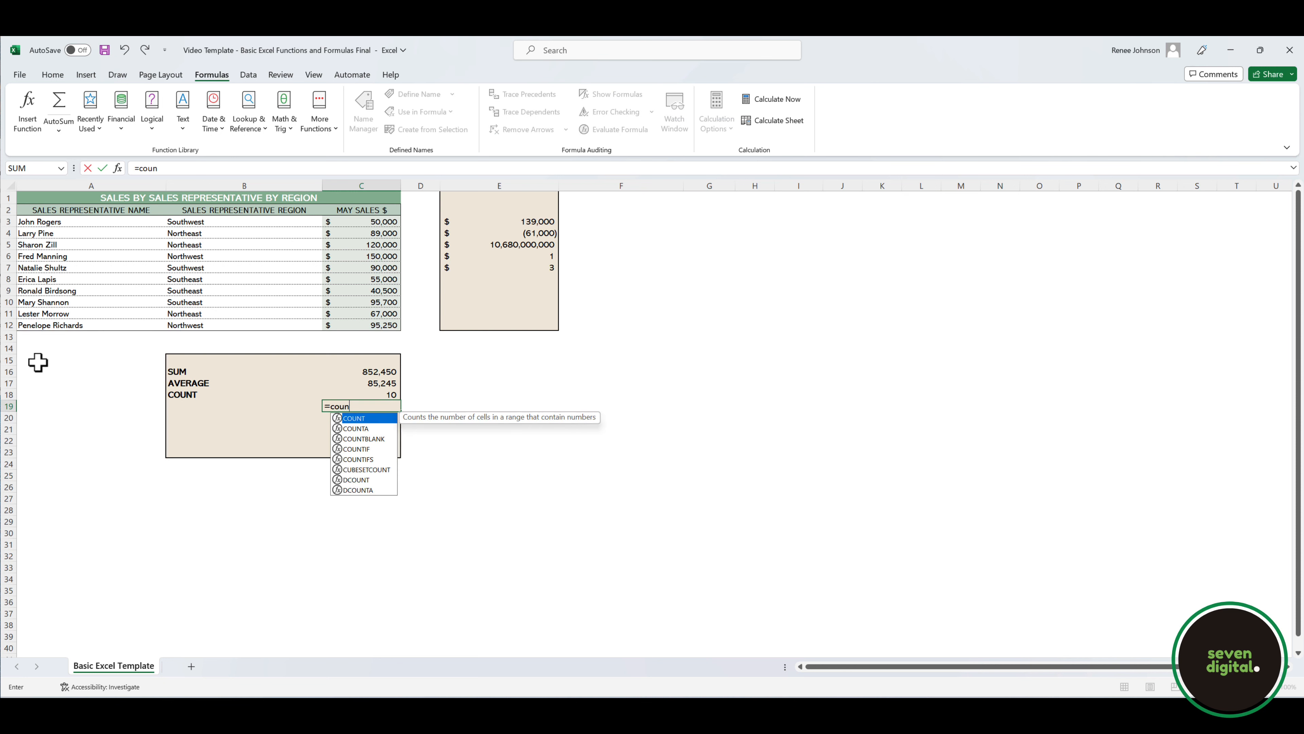
pyautogui.write('t')
pyautogui.press('Tab')
pyautogui.moveTo(46, 221); pyautogui.dragTo(48, 319)
pyautogui.write(')')
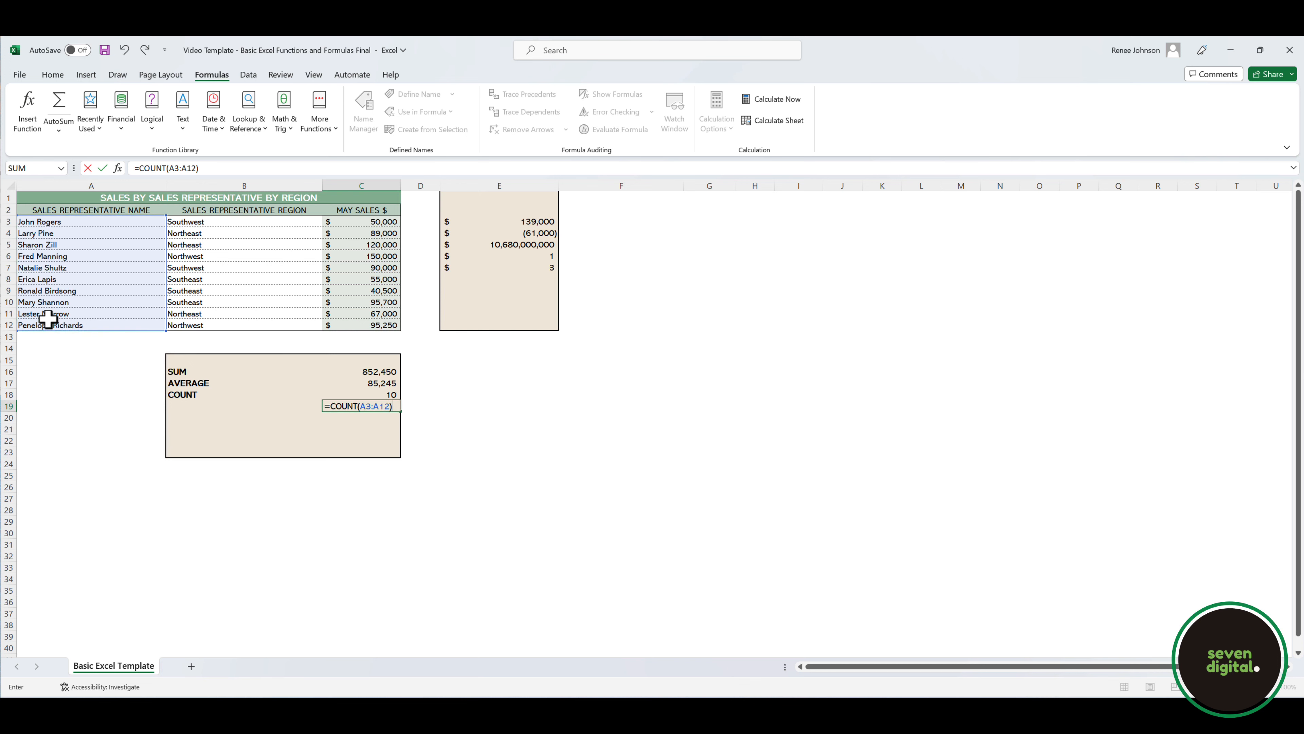
pyautogui.press('Return')
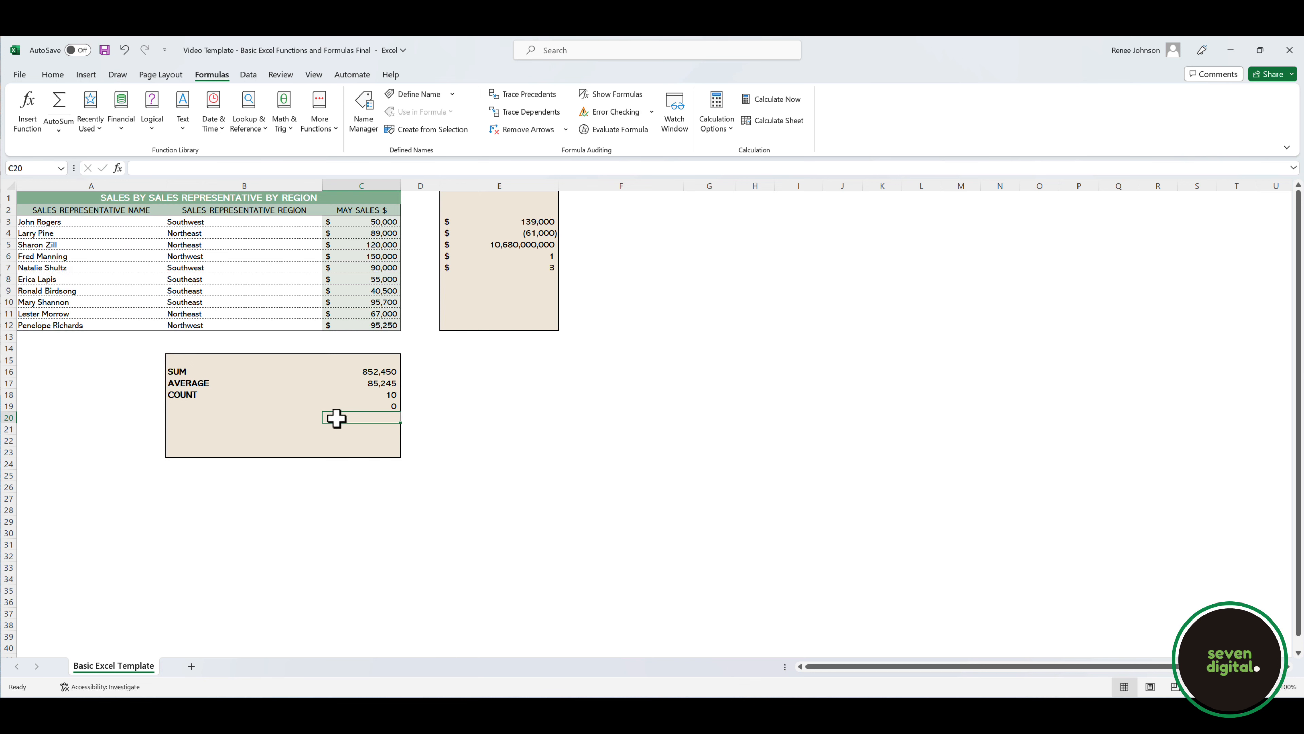
# Step: Replace the formula in C19 with =COUNTA(A3:A12) and select the representative names to check the count
pyautogui.click(361, 408)
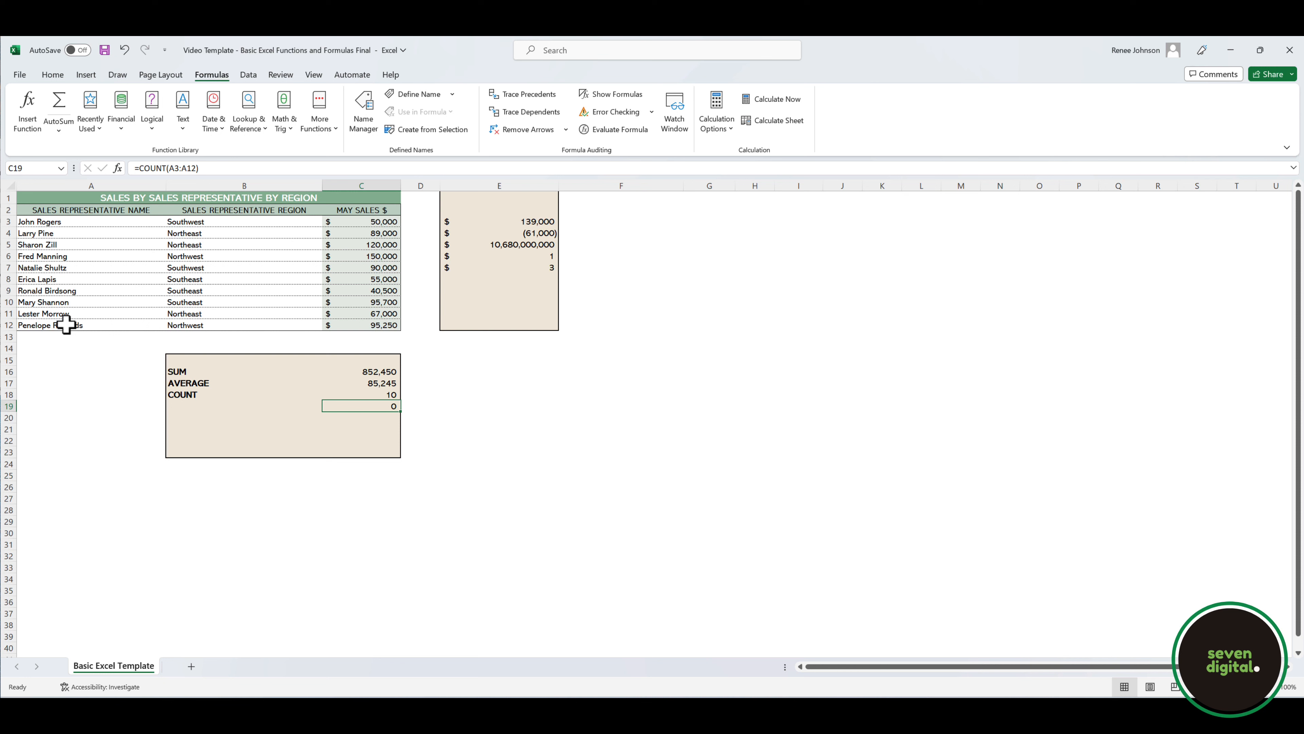
pyautogui.write('=')
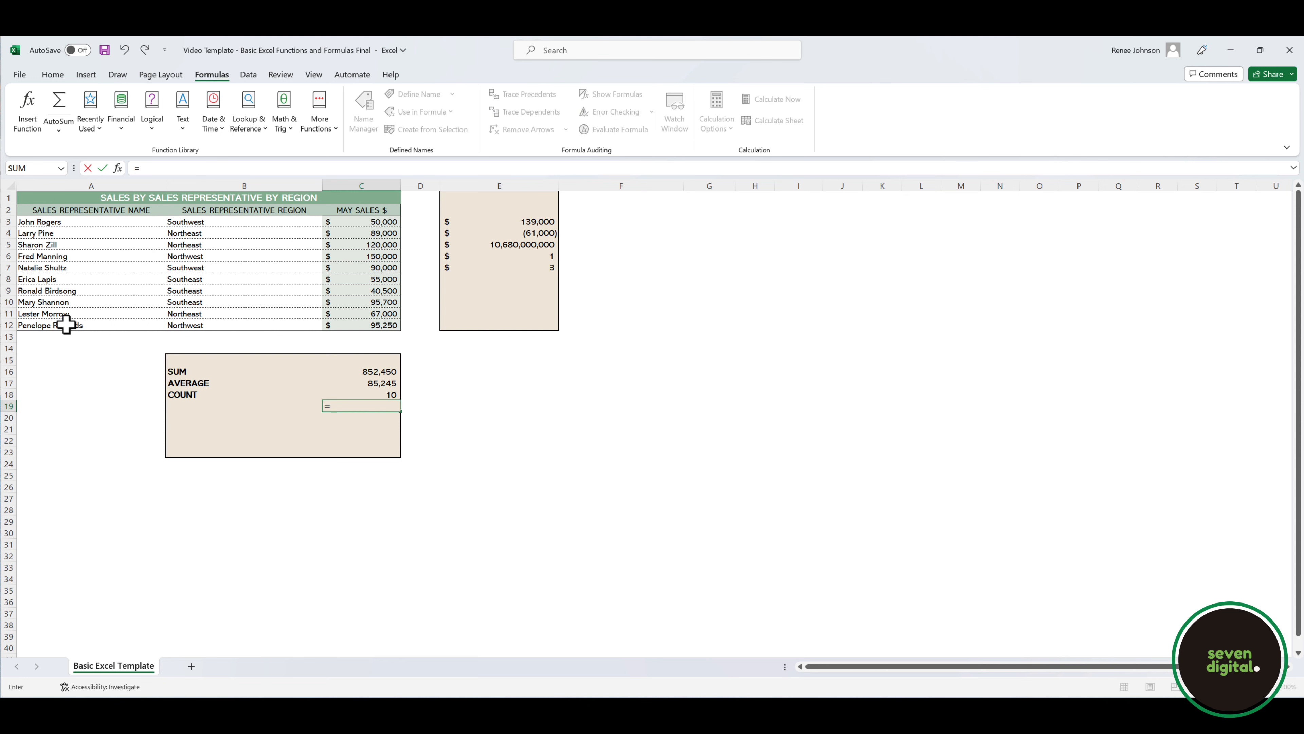
pyautogui.write('count')
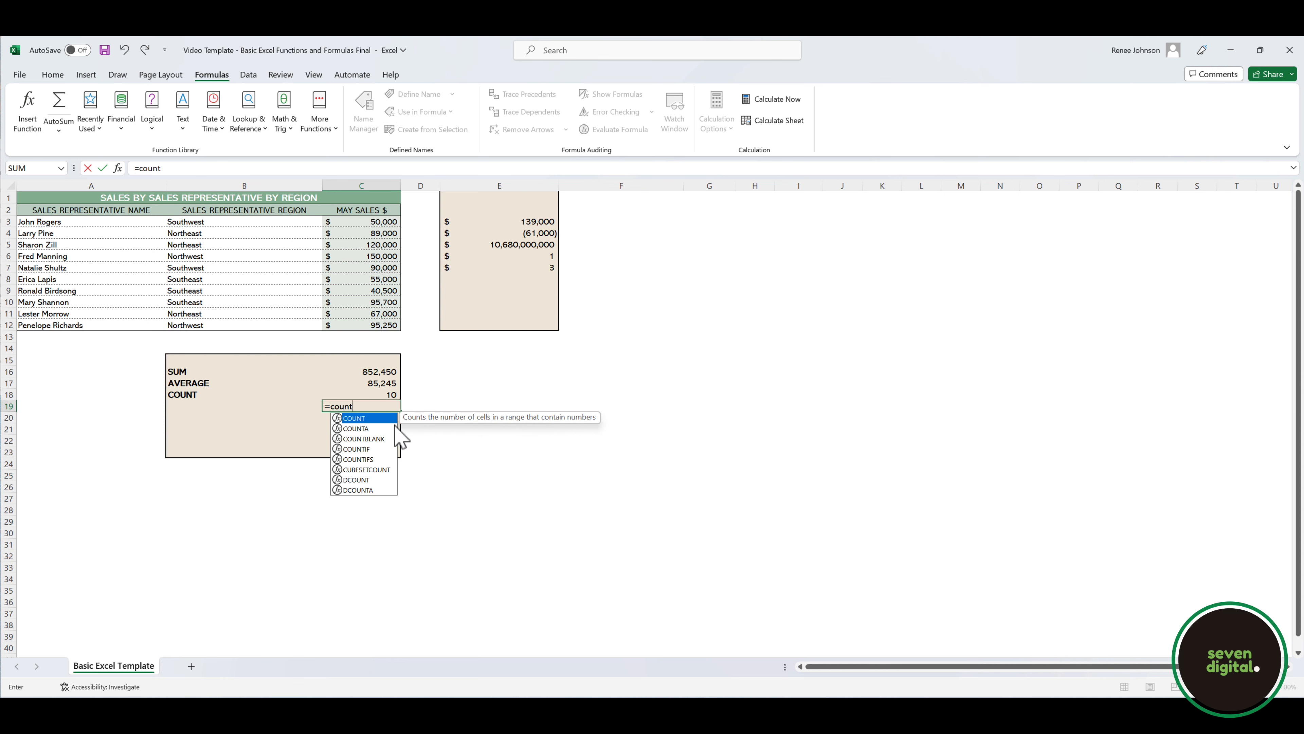
pyautogui.click(356, 429)
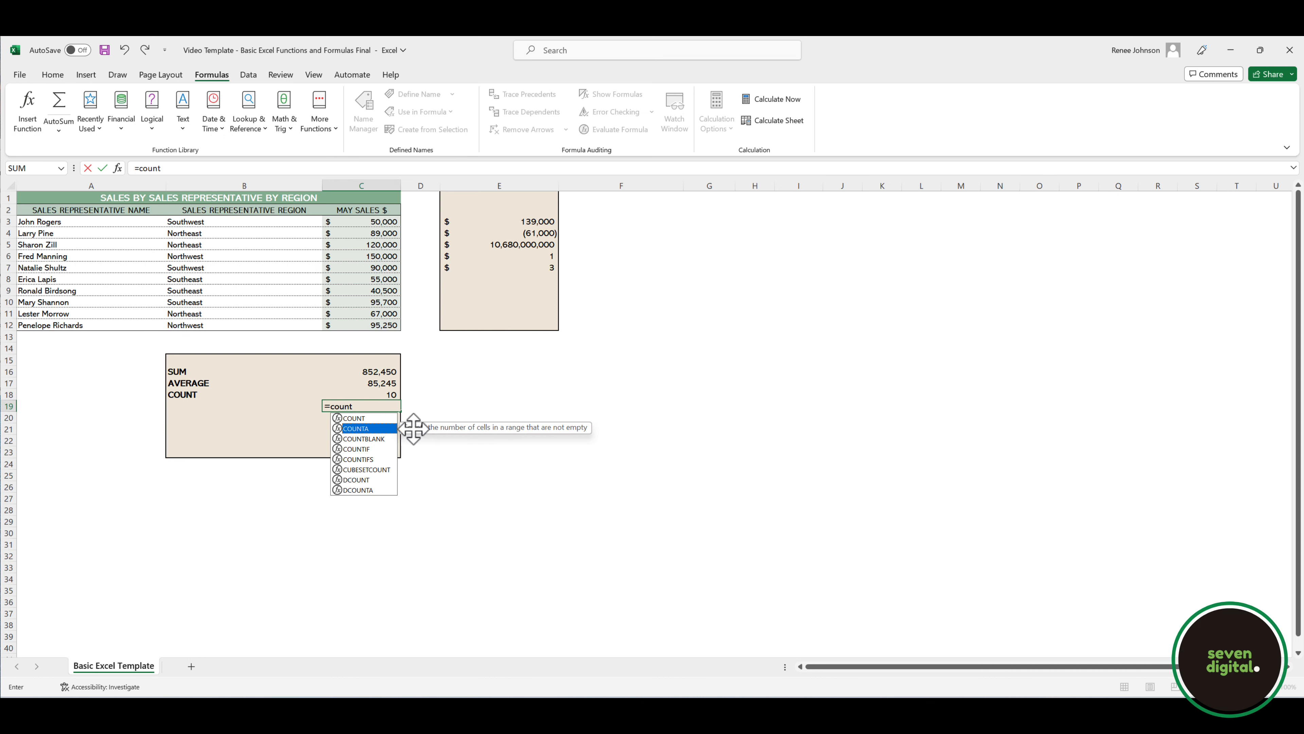
pyautogui.doubleClick(387, 428)
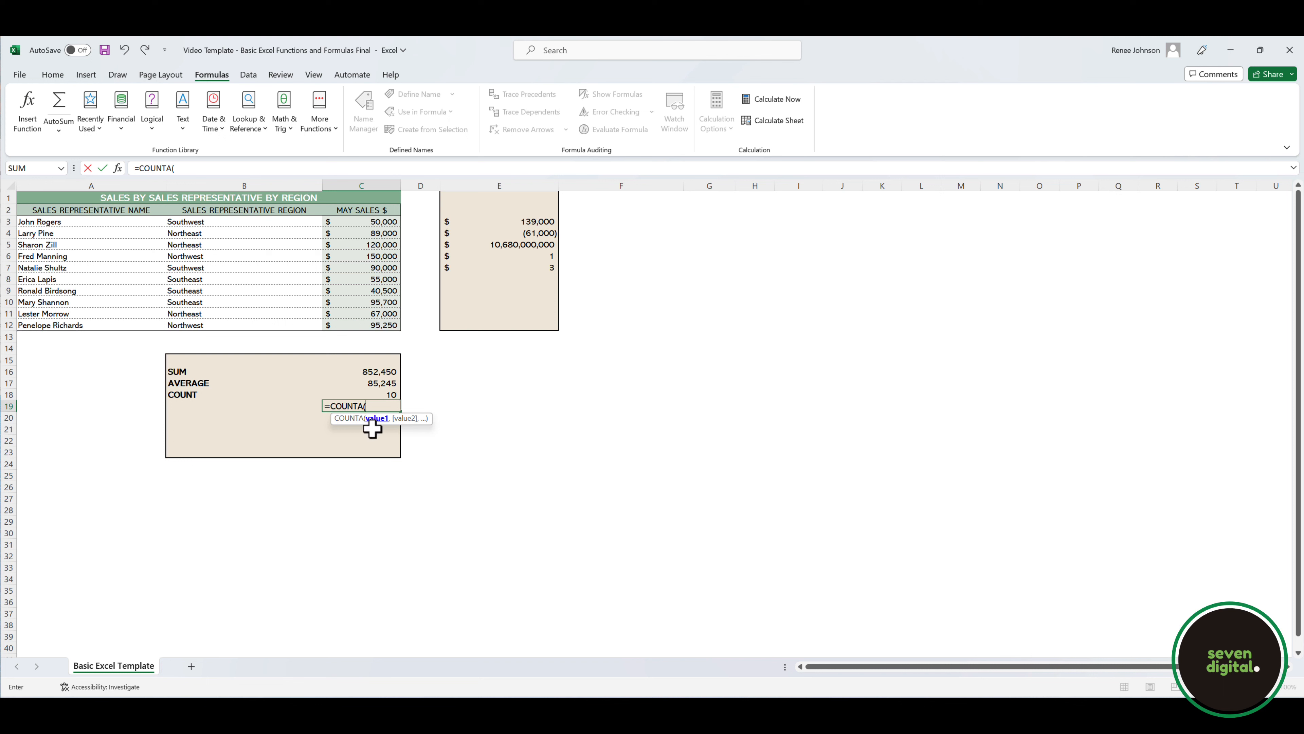
pyautogui.moveTo(76, 222); pyautogui.dragTo(78, 322)
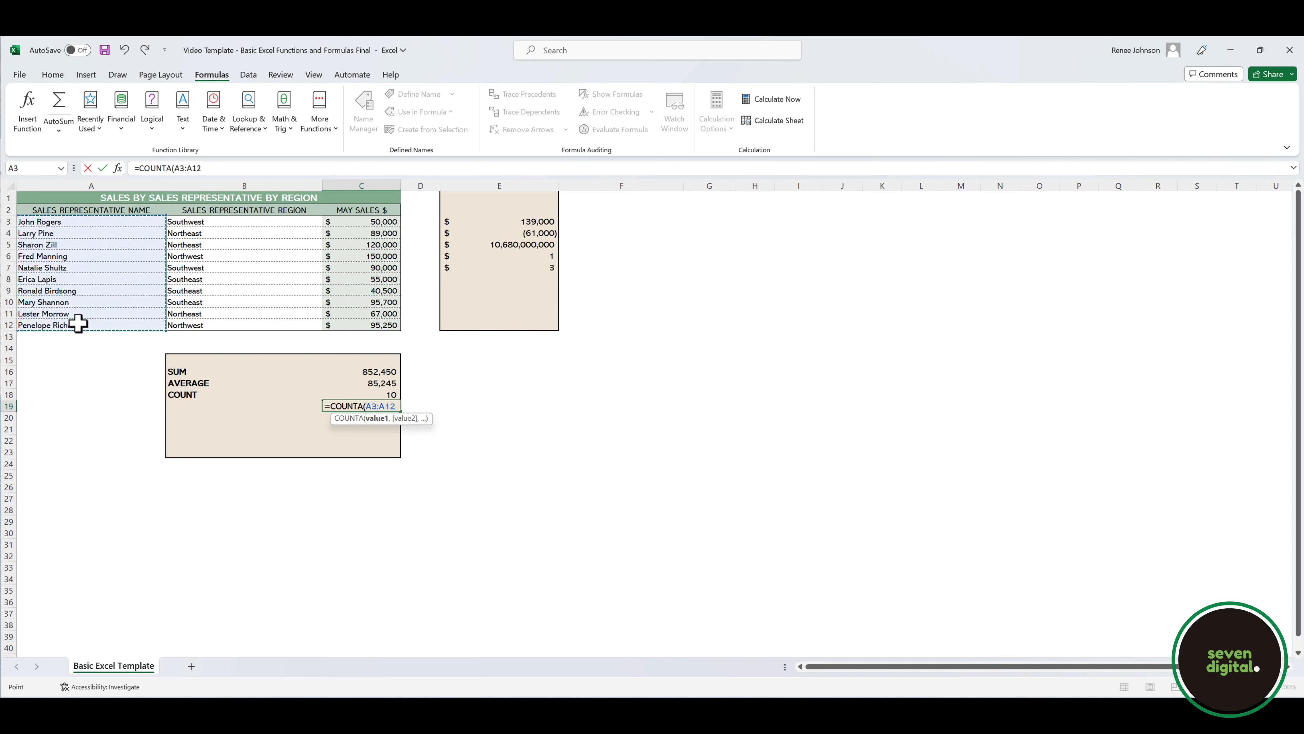
pyautogui.write(')')
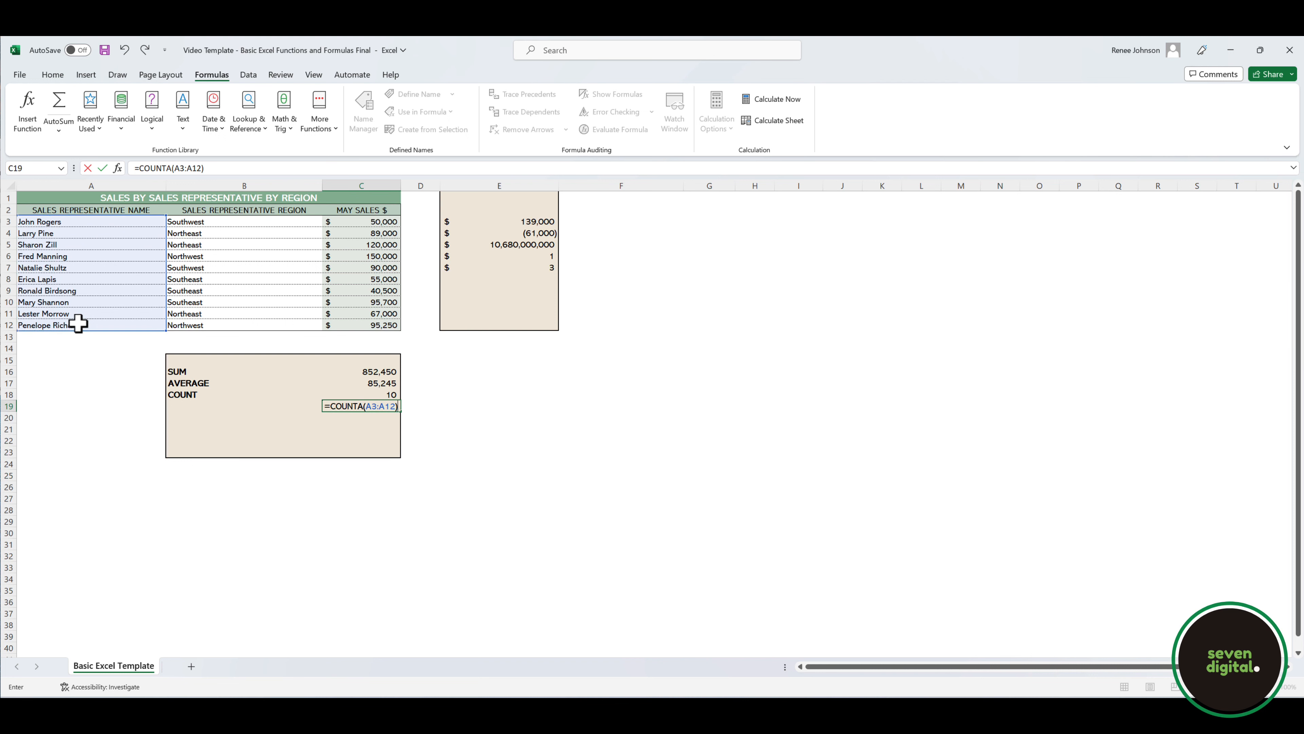
pyautogui.press('Return')
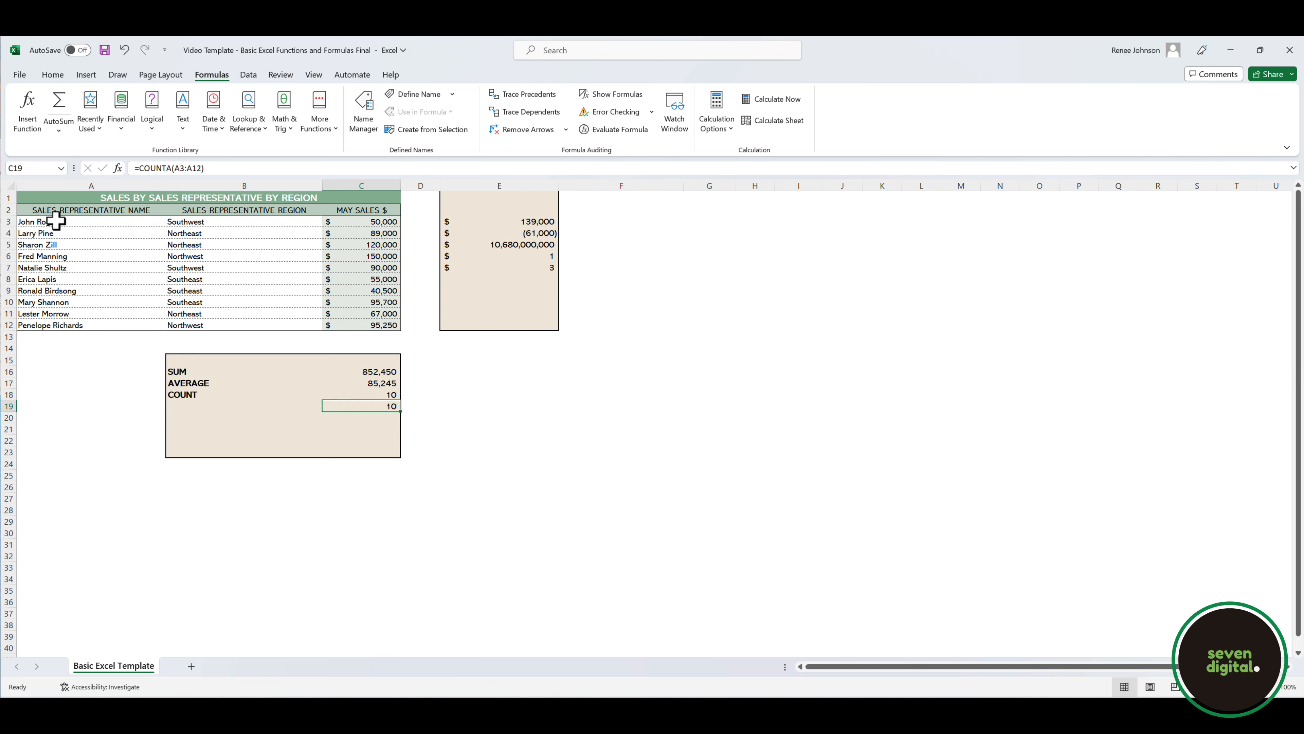
pyautogui.moveTo(50, 221); pyautogui.dragTo(51, 324)
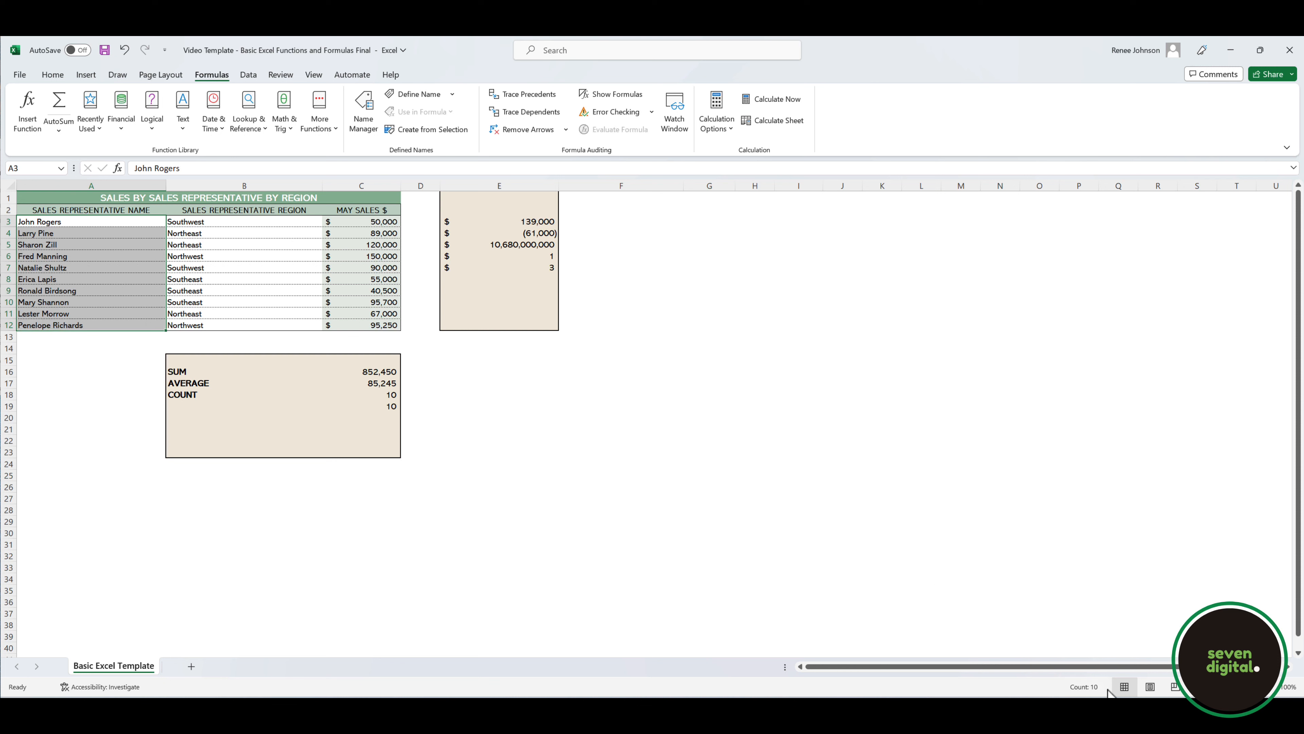
# Step: Enter the label COUNTA in cell B19 of the summary box
pyautogui.click(193, 405)
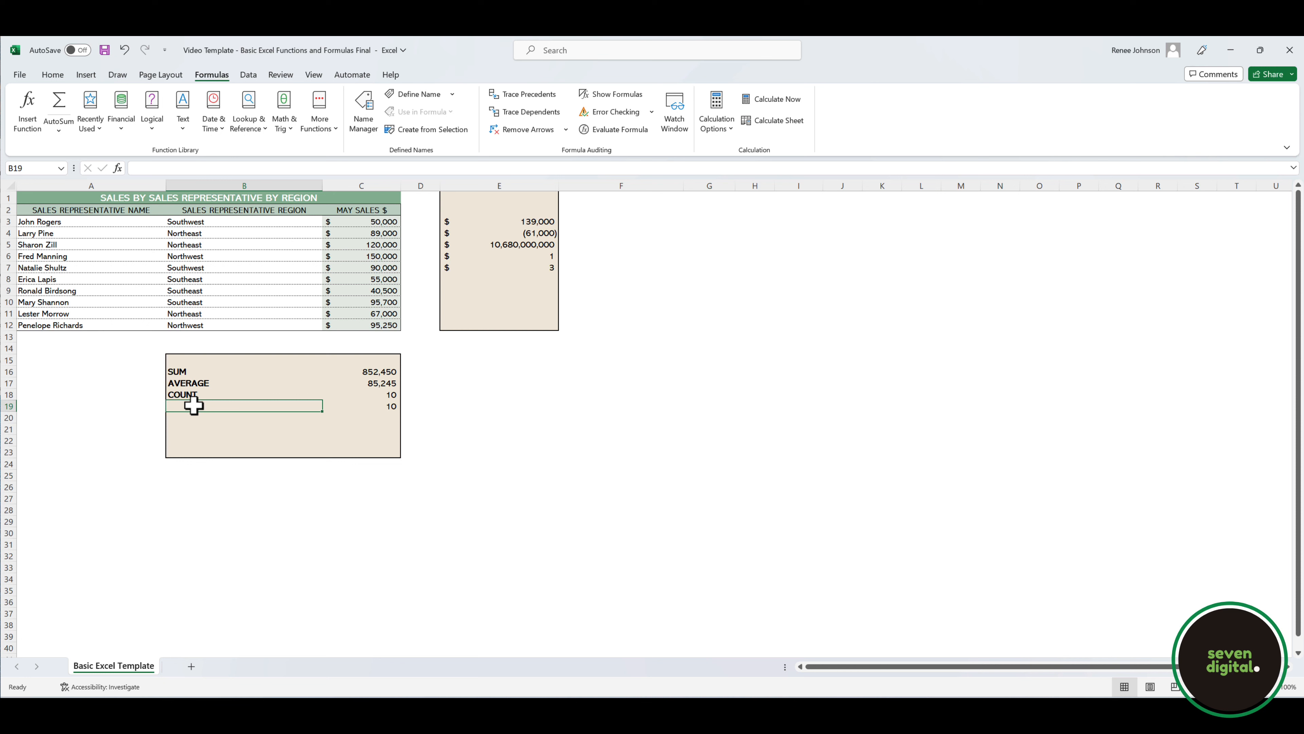
pyautogui.write('COUNTA')
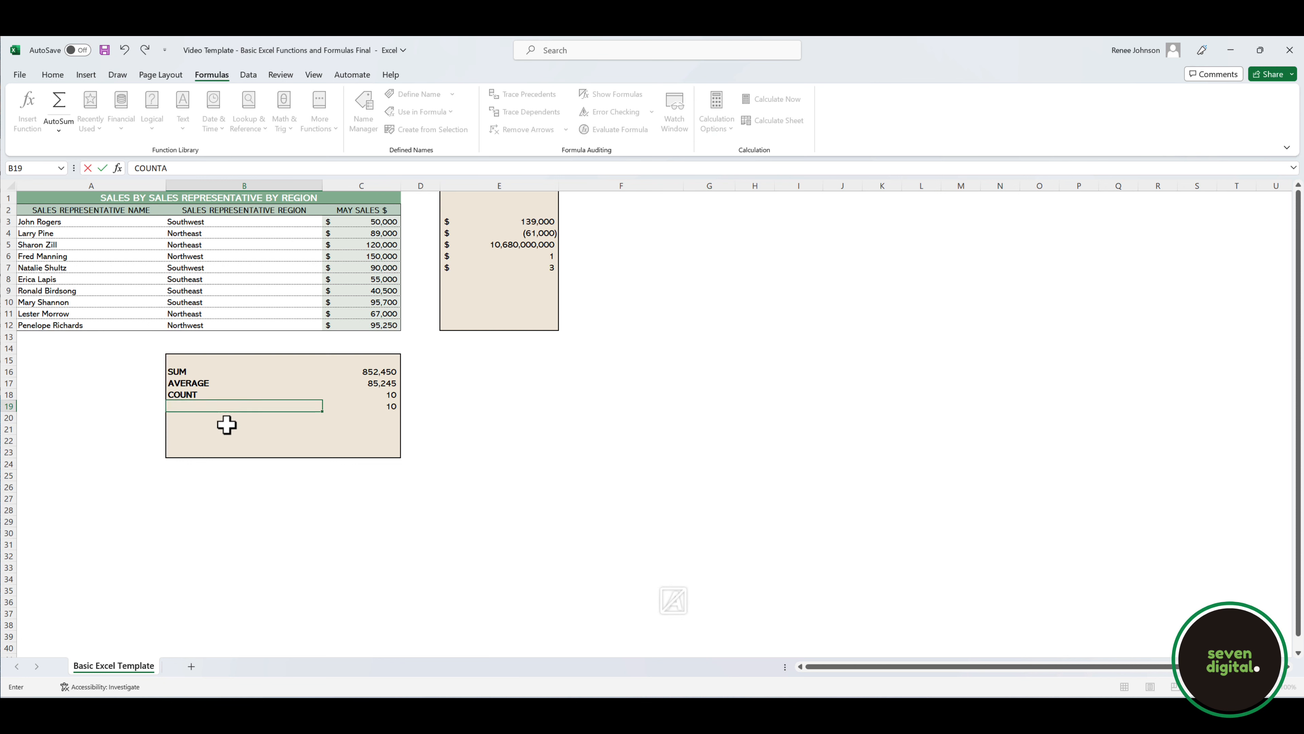
pyautogui.press('Tab')
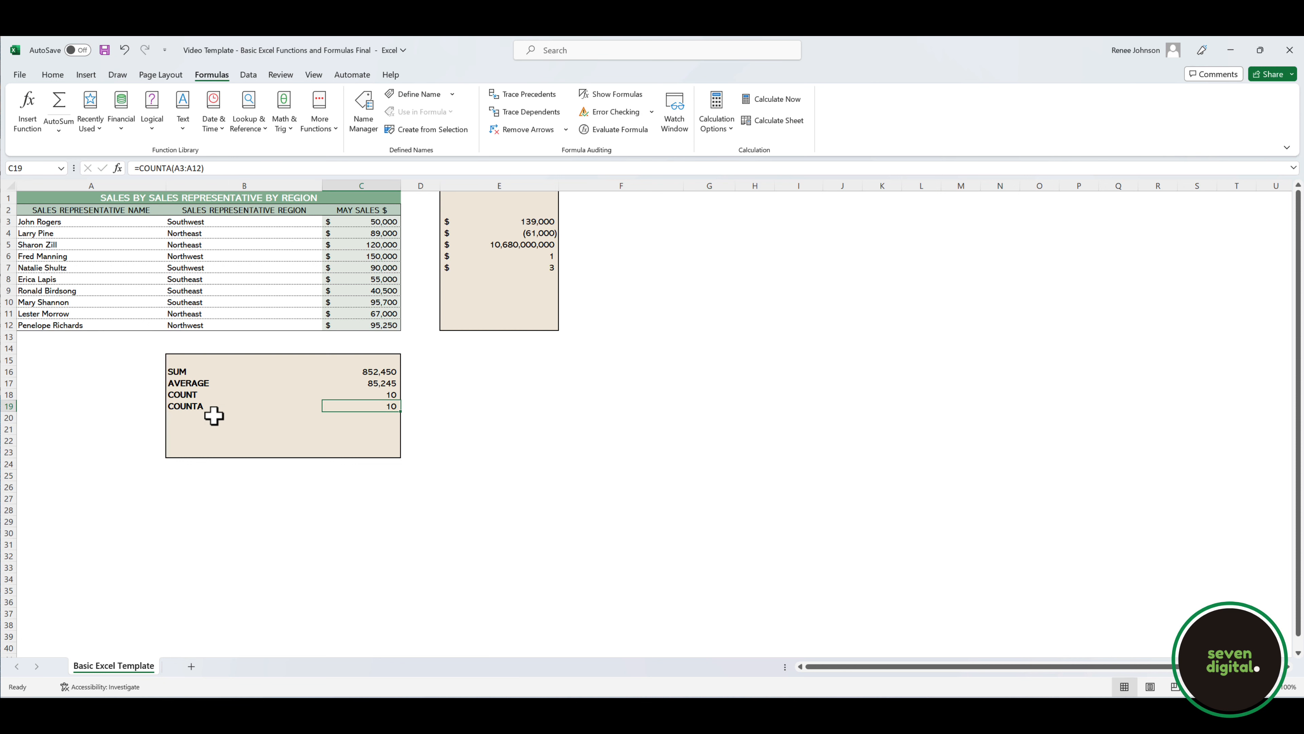
# Step: Test the COUNTA formula by clearing the representative's name in cell A9 and entering 0 in its place
pyautogui.click(71, 293)
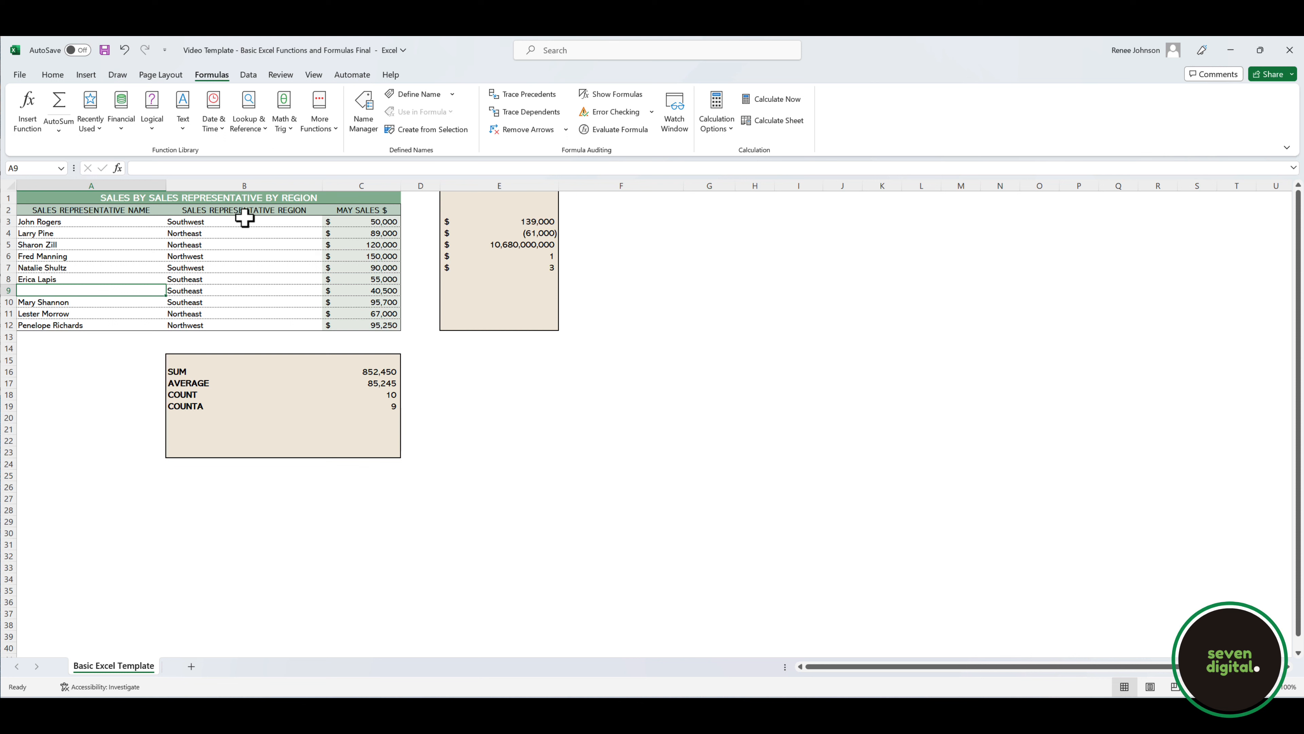
pyautogui.click(397, 408)
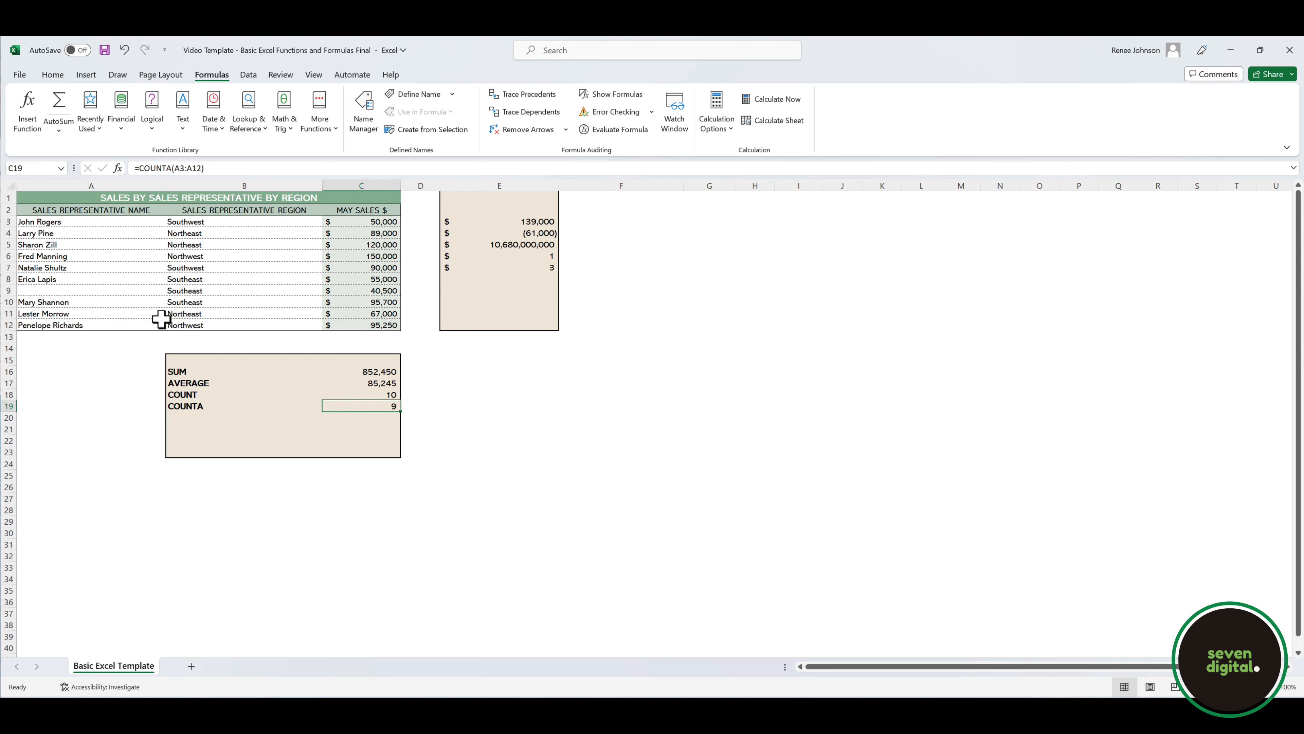
pyautogui.click(36, 292)
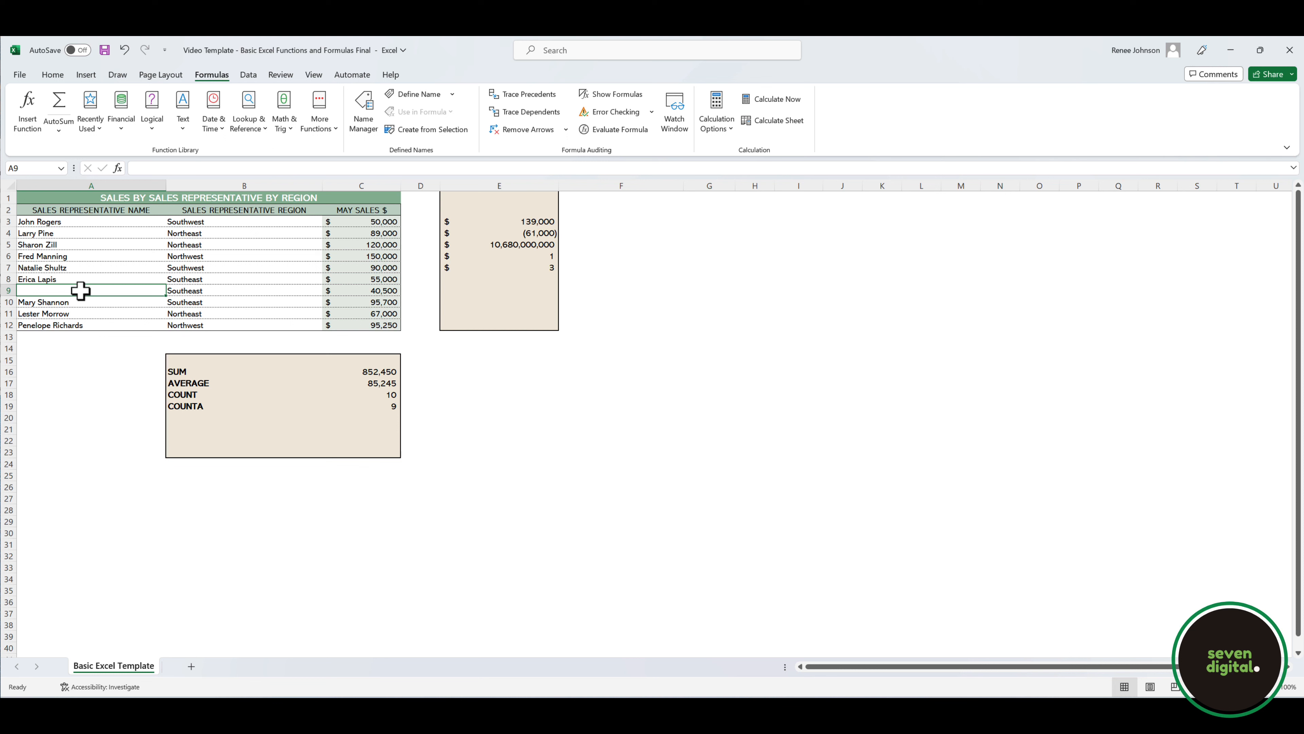
pyautogui.write('0')
pyautogui.press('Return')
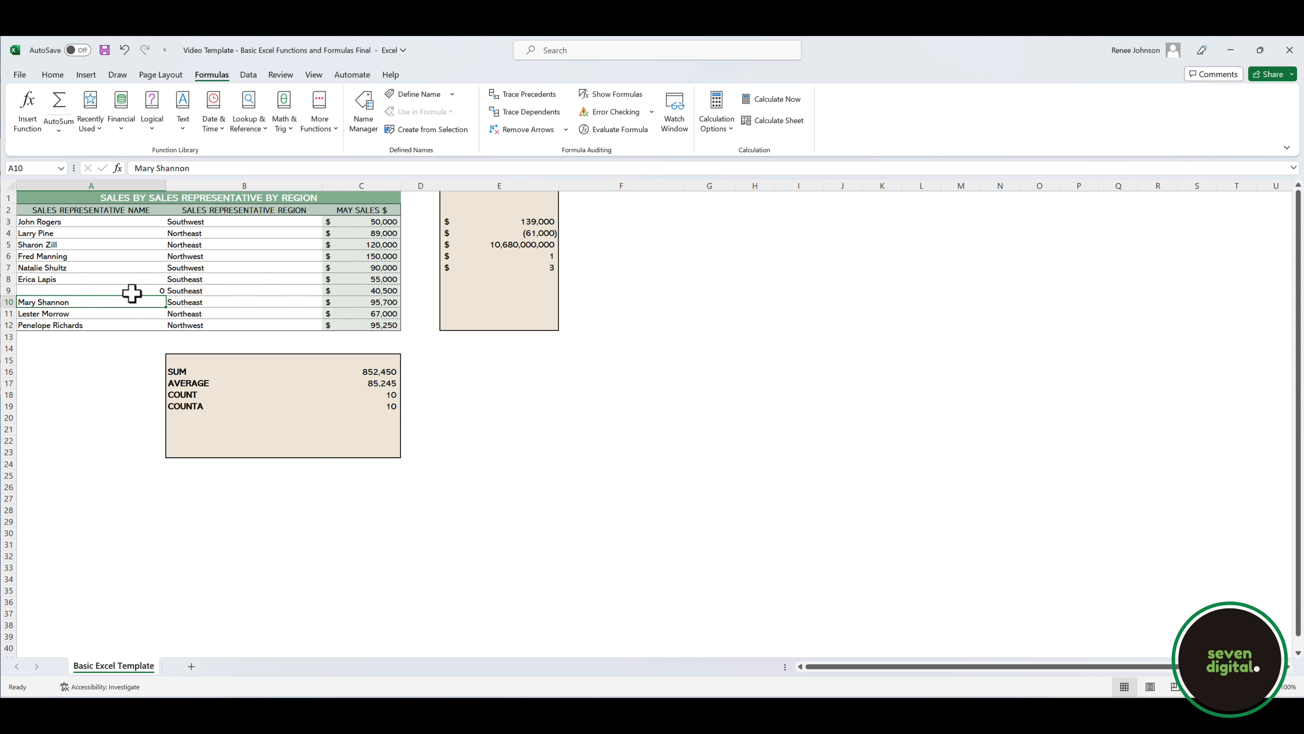
# Step: Enter 50 in cell A9 as another COUNTA test and undo the test edits back to the original name
pyautogui.click(82, 293)
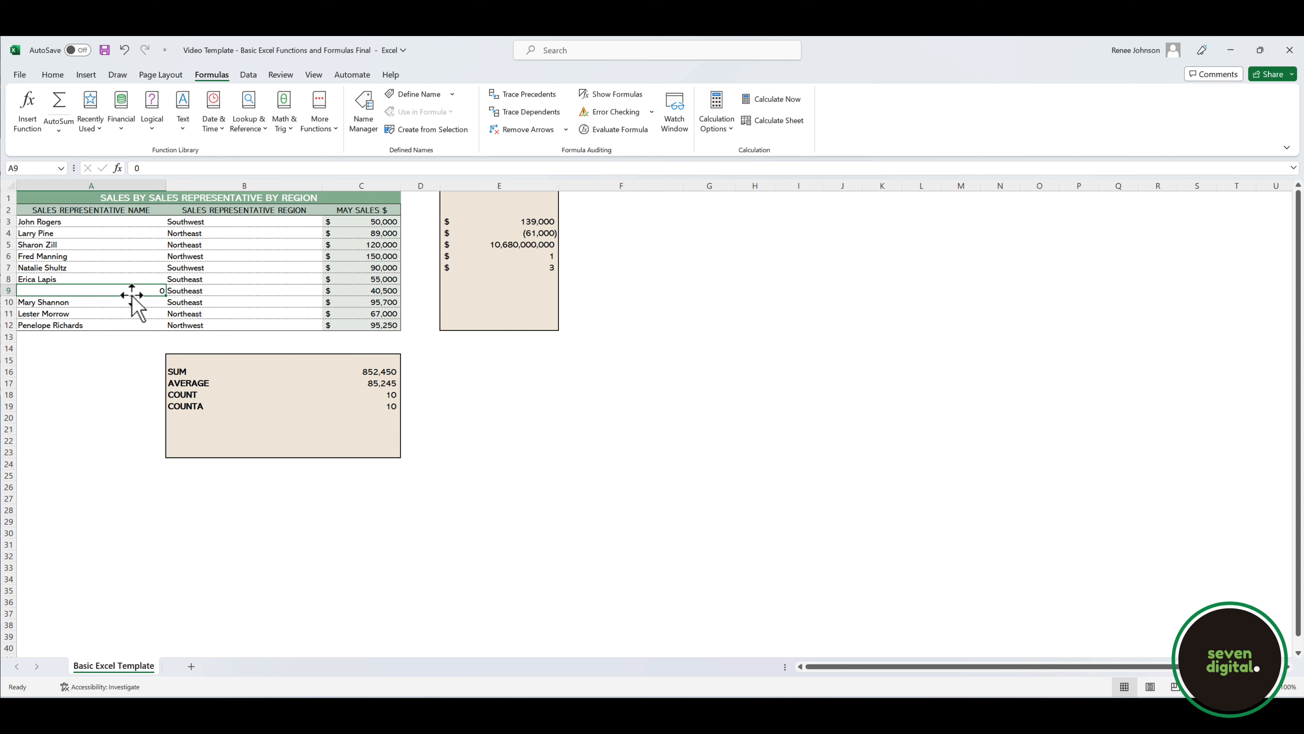
pyautogui.write('50')
pyautogui.press('Return')
pyautogui.press('Up')
pyautogui.hotkey('ctrl', 'z')
pyautogui.hotkey('ctrl', 'z')
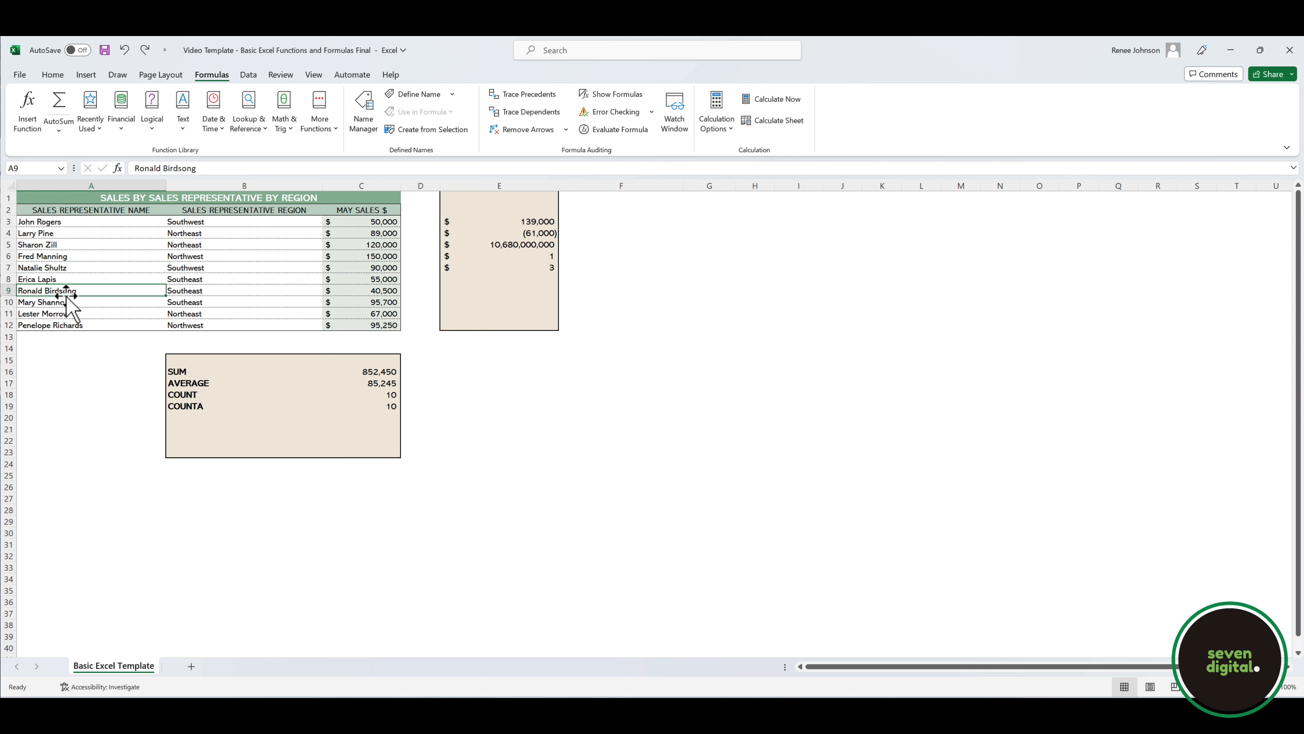
# Step: Label cell B20 MIN, enter =MIN(C3:C12) in C20, and check the result against the May sales figure in C9
pyautogui.click(194, 416)
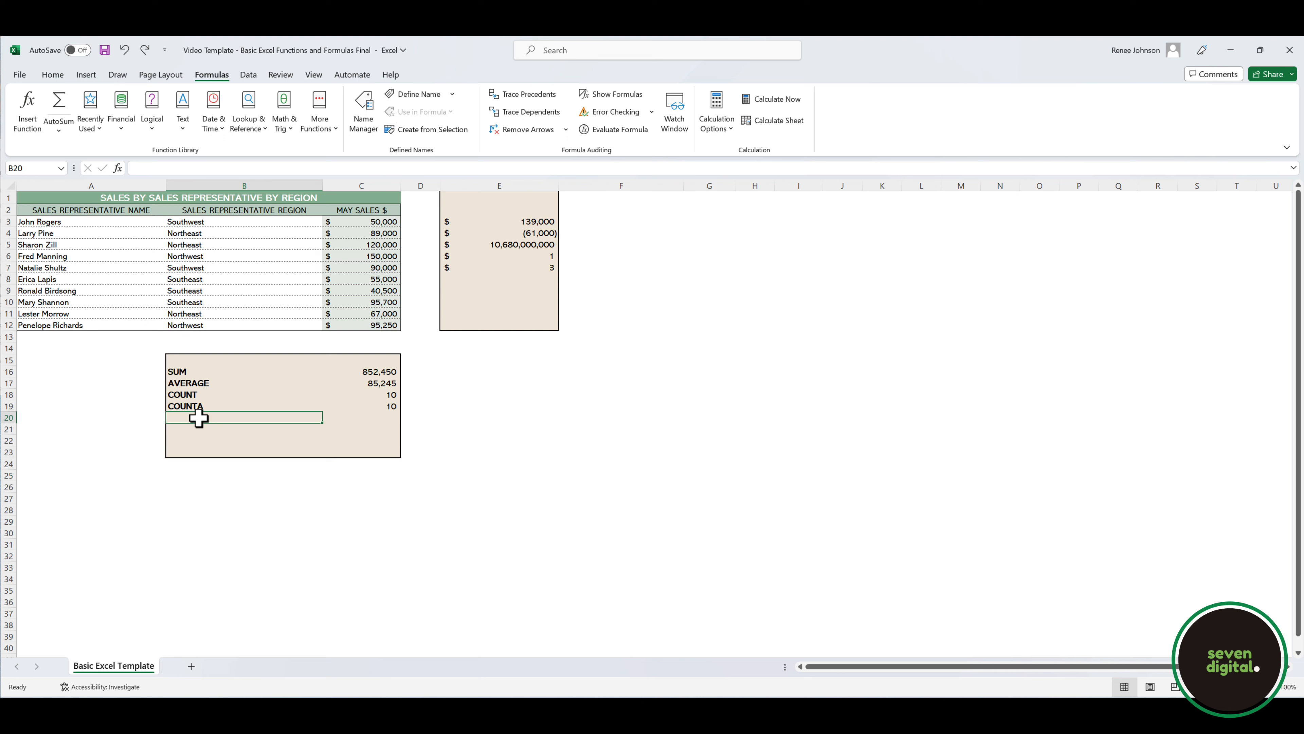
pyautogui.write('MIN')
pyautogui.press('Tab')
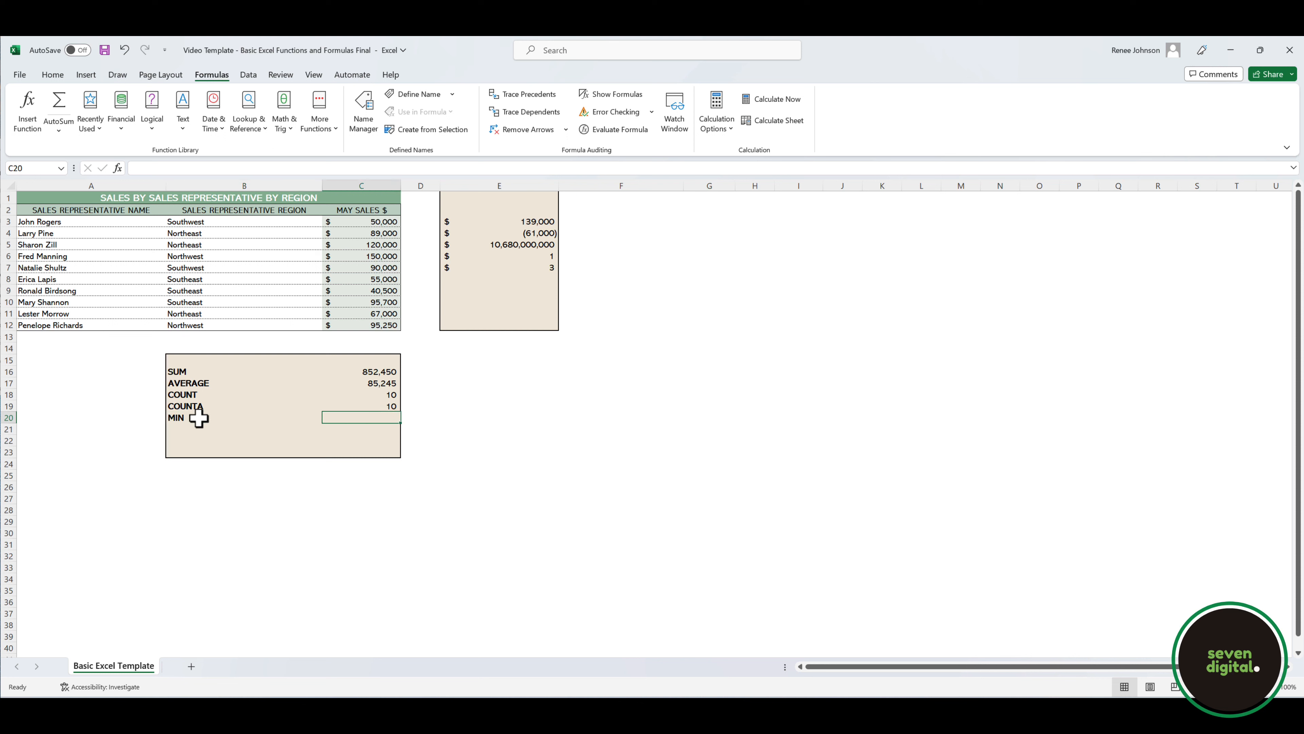
pyautogui.write('=min')
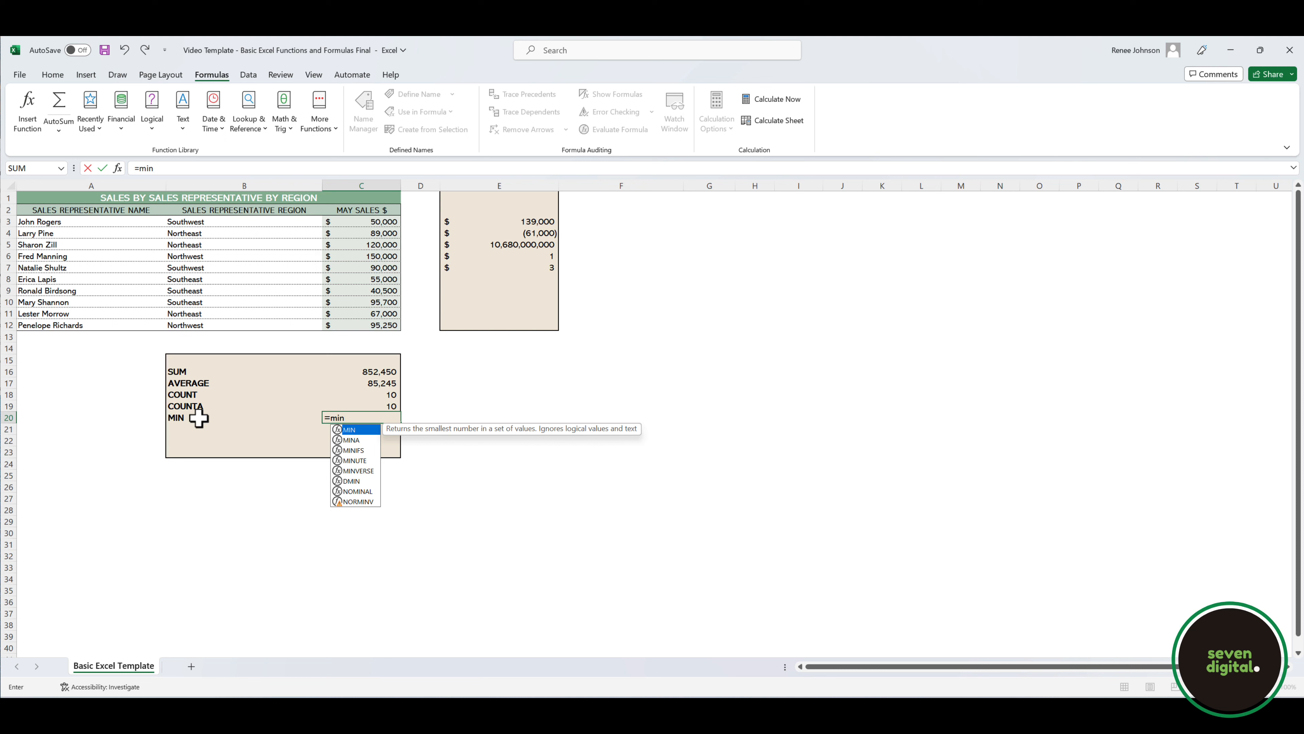
pyautogui.press('Tab')
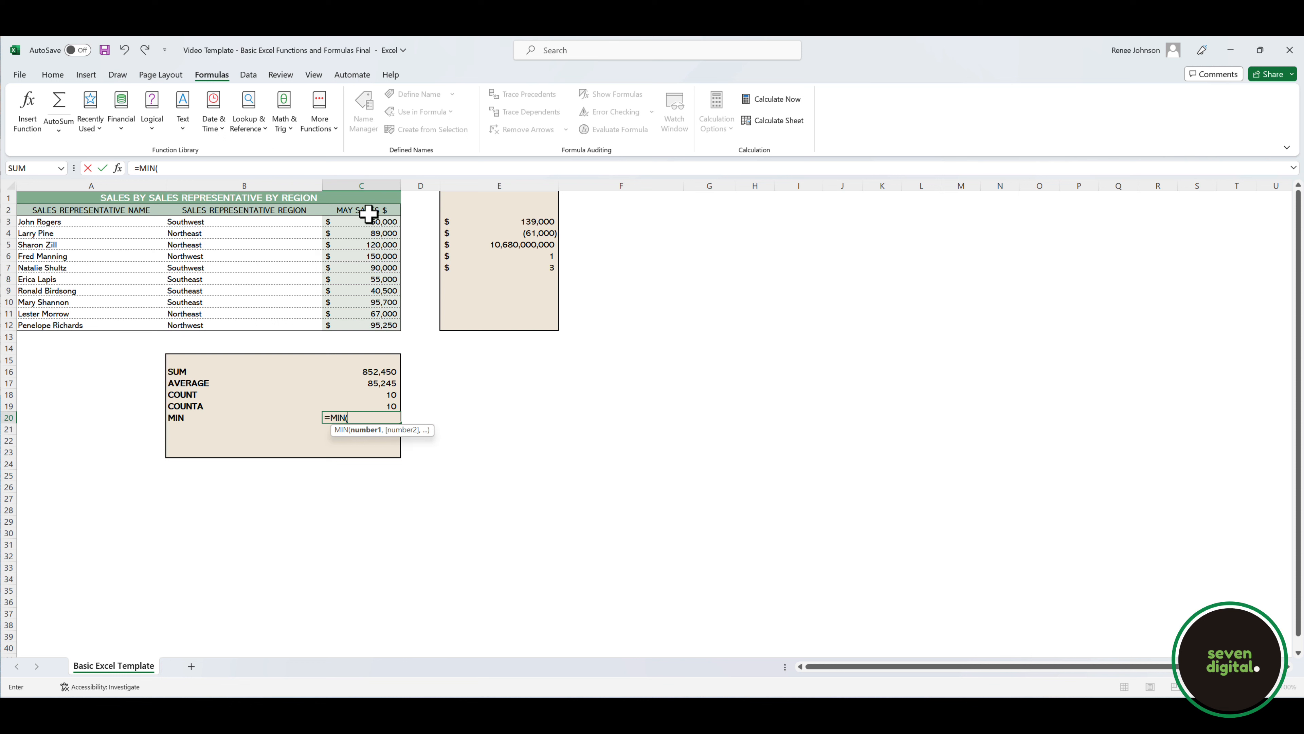
pyautogui.moveTo(370, 222); pyautogui.dragTo(379, 324)
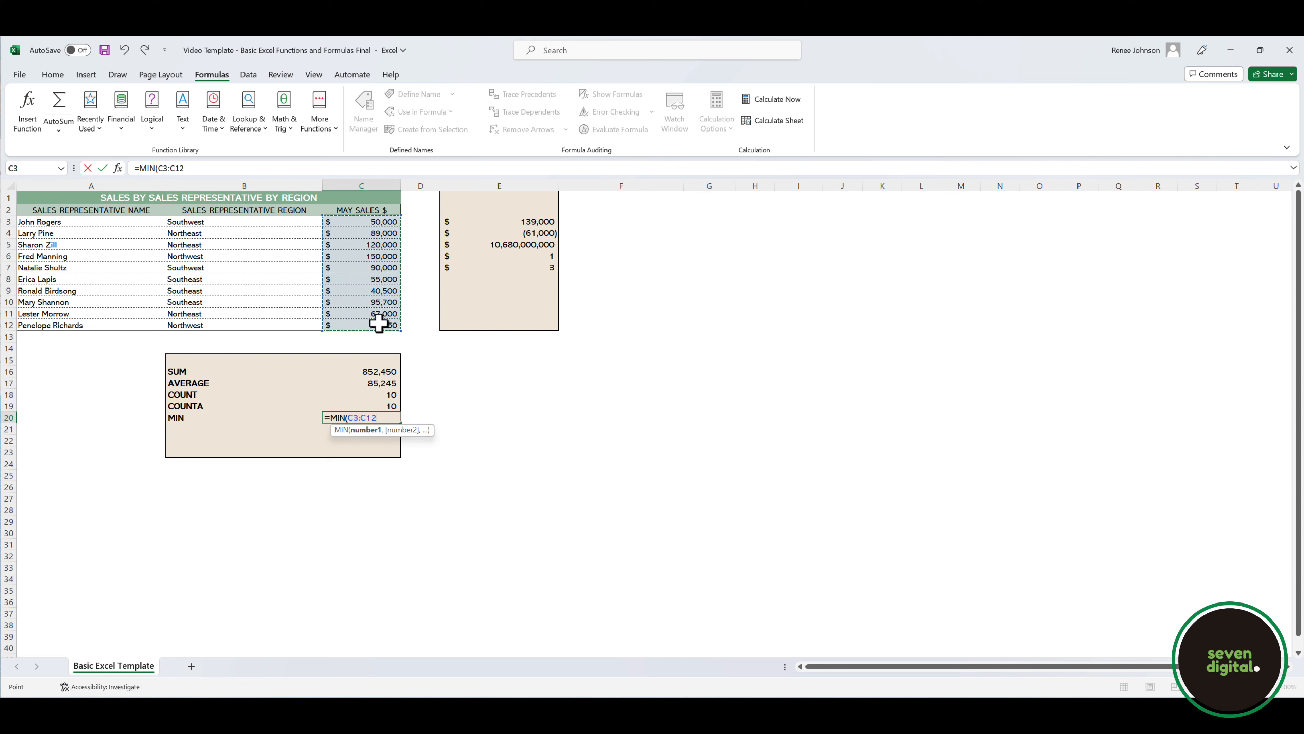
pyautogui.press('Return')
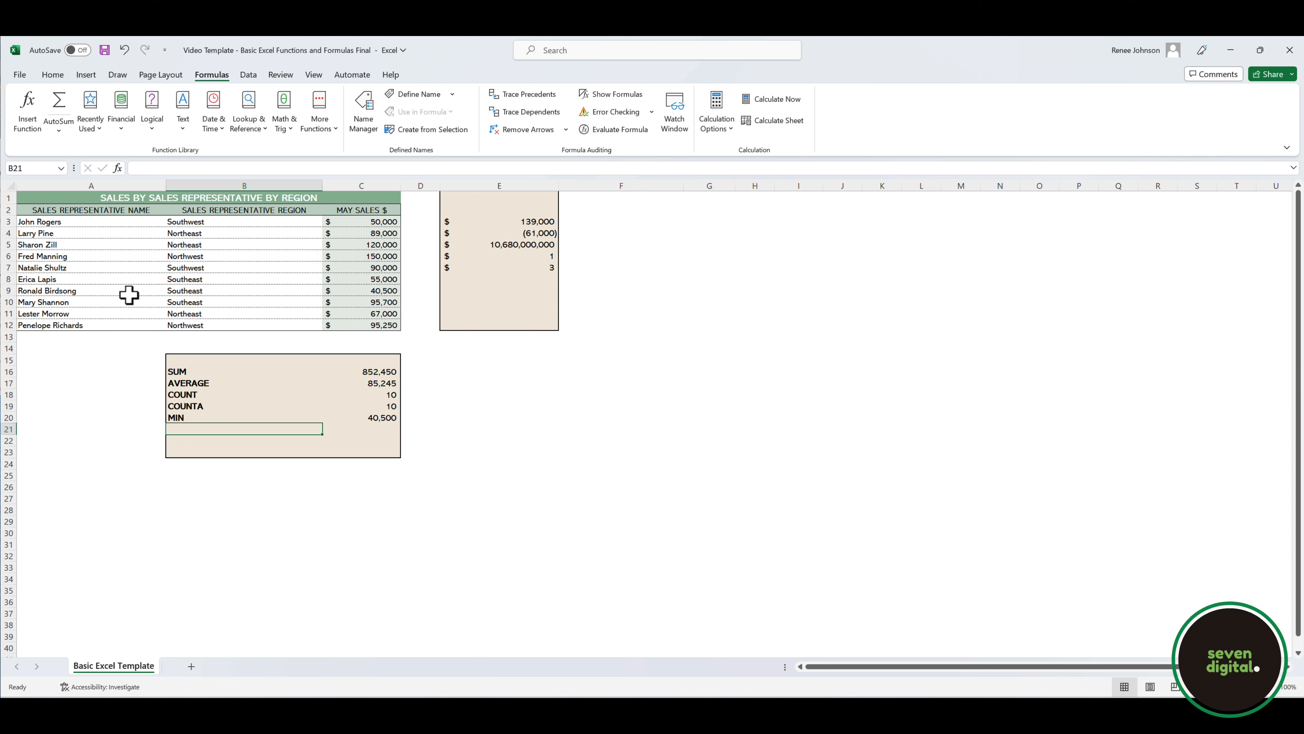
pyautogui.click(361, 291)
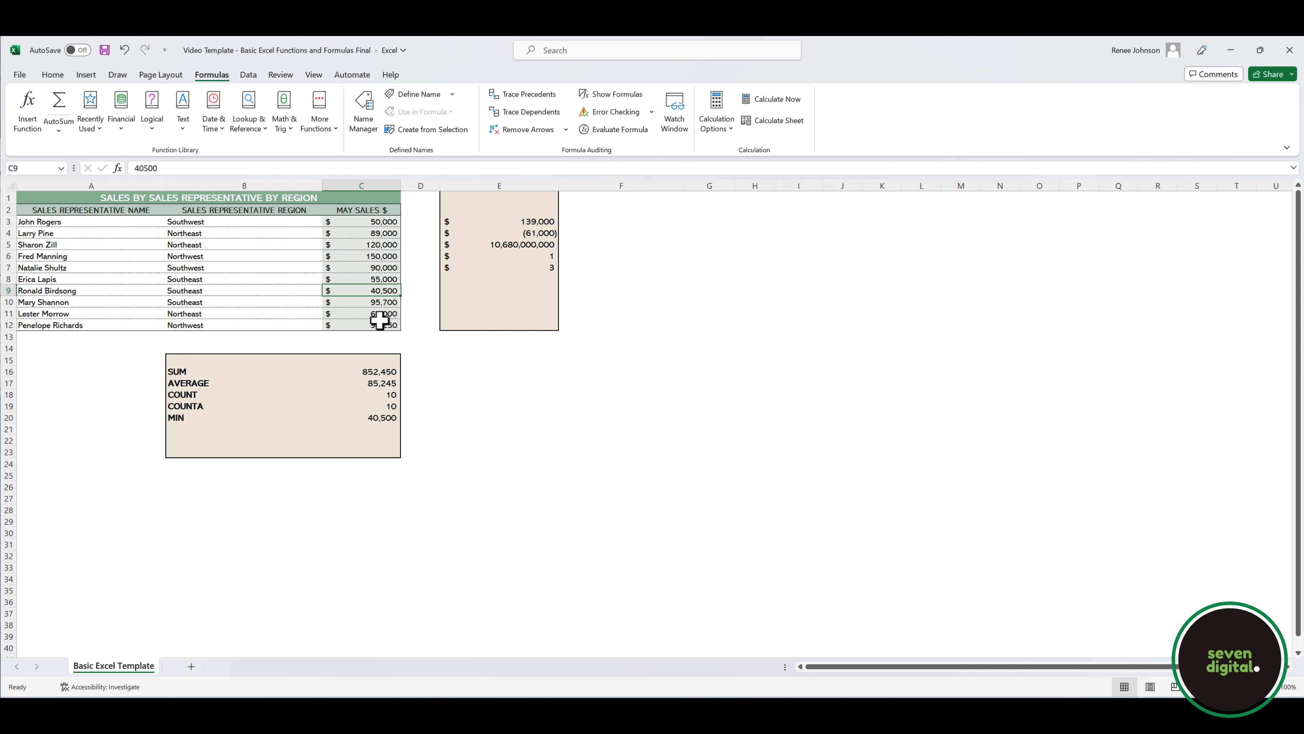
# Step: Label cell B21 MAX, enter =MAX(C3:C12) in C21, and check the result against the sales rows
pyautogui.click(208, 429)
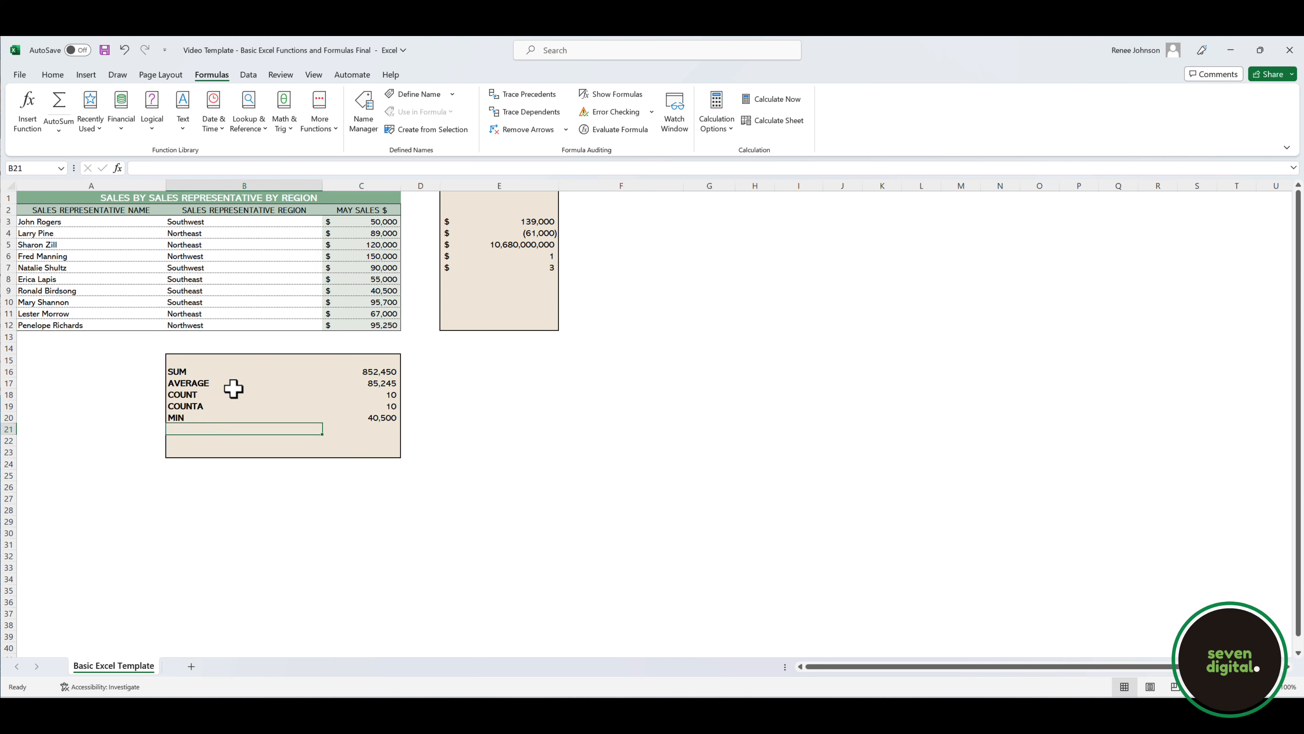
pyautogui.write('MAX')
pyautogui.press('Tab')
pyautogui.write('=MAX(')
pyautogui.moveTo(349, 221); pyautogui.dragTo(351, 325)
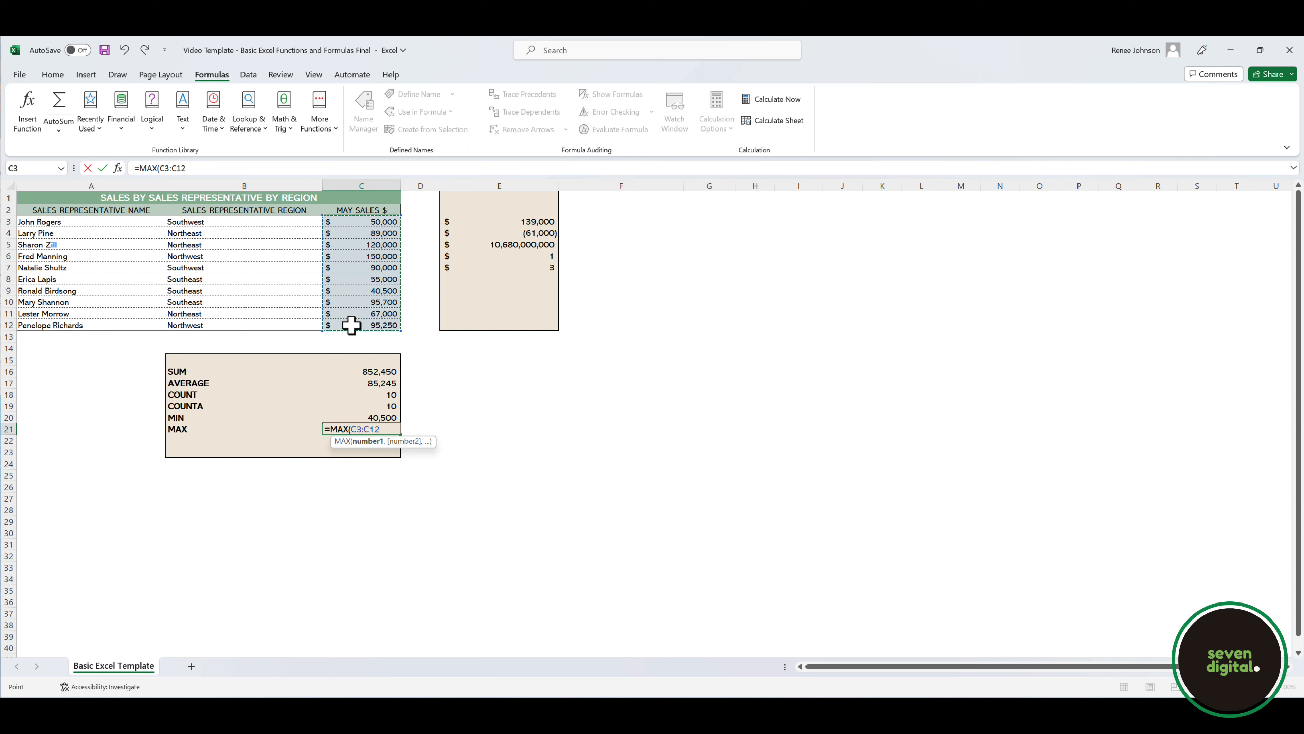
pyautogui.write(')')
pyautogui.press('Return')
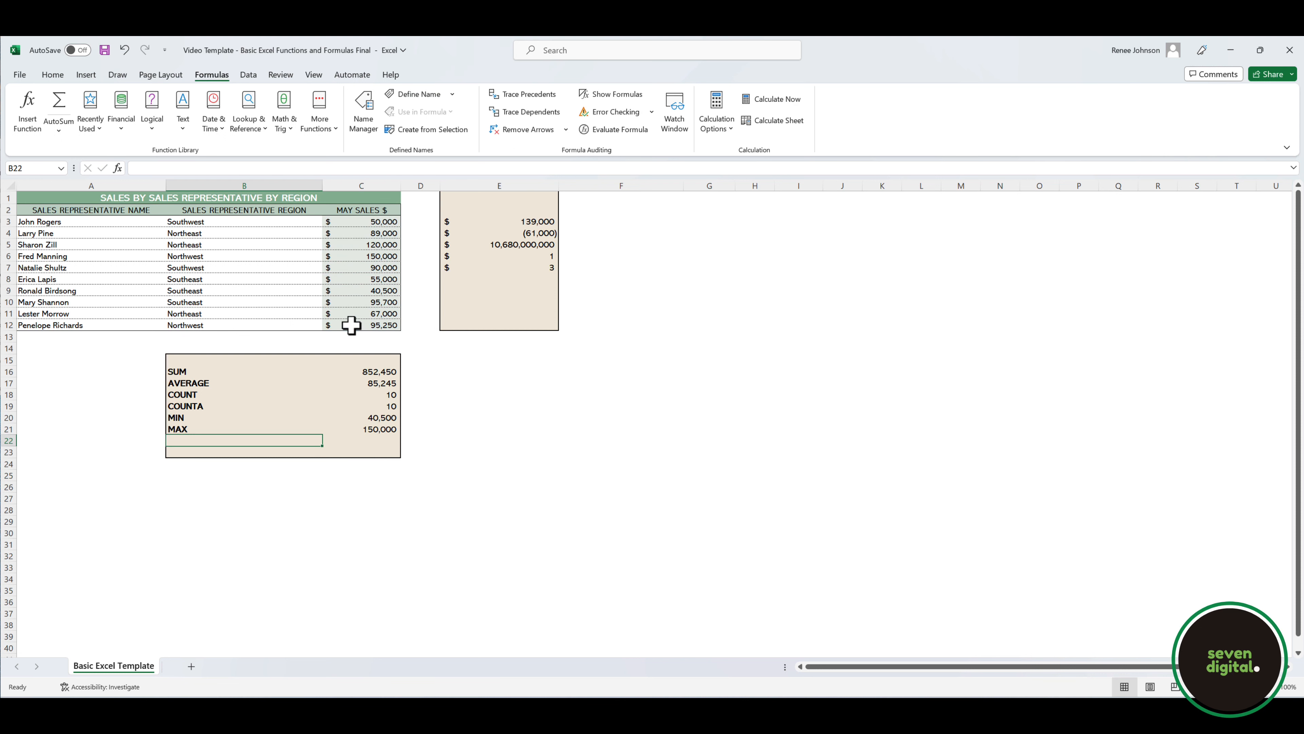
pyautogui.click(390, 428)
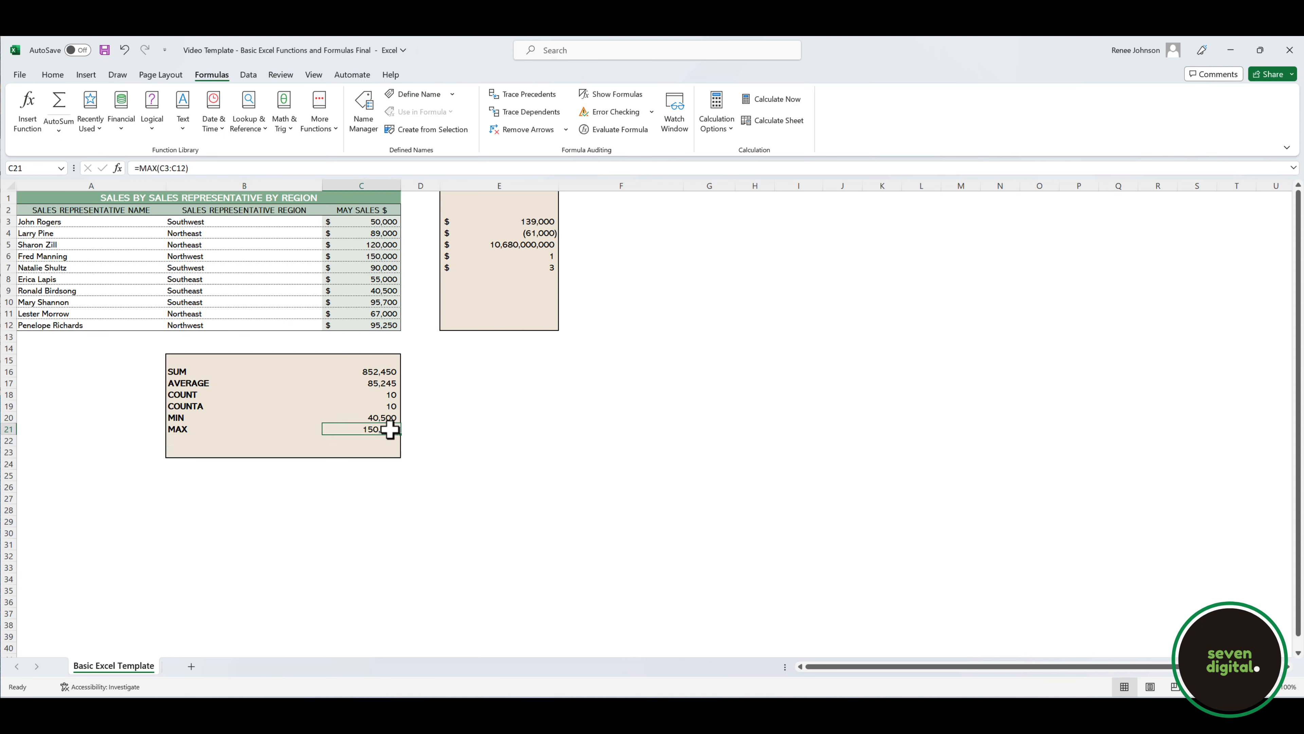
pyautogui.moveTo(374, 261); pyautogui.dragTo(93, 260)
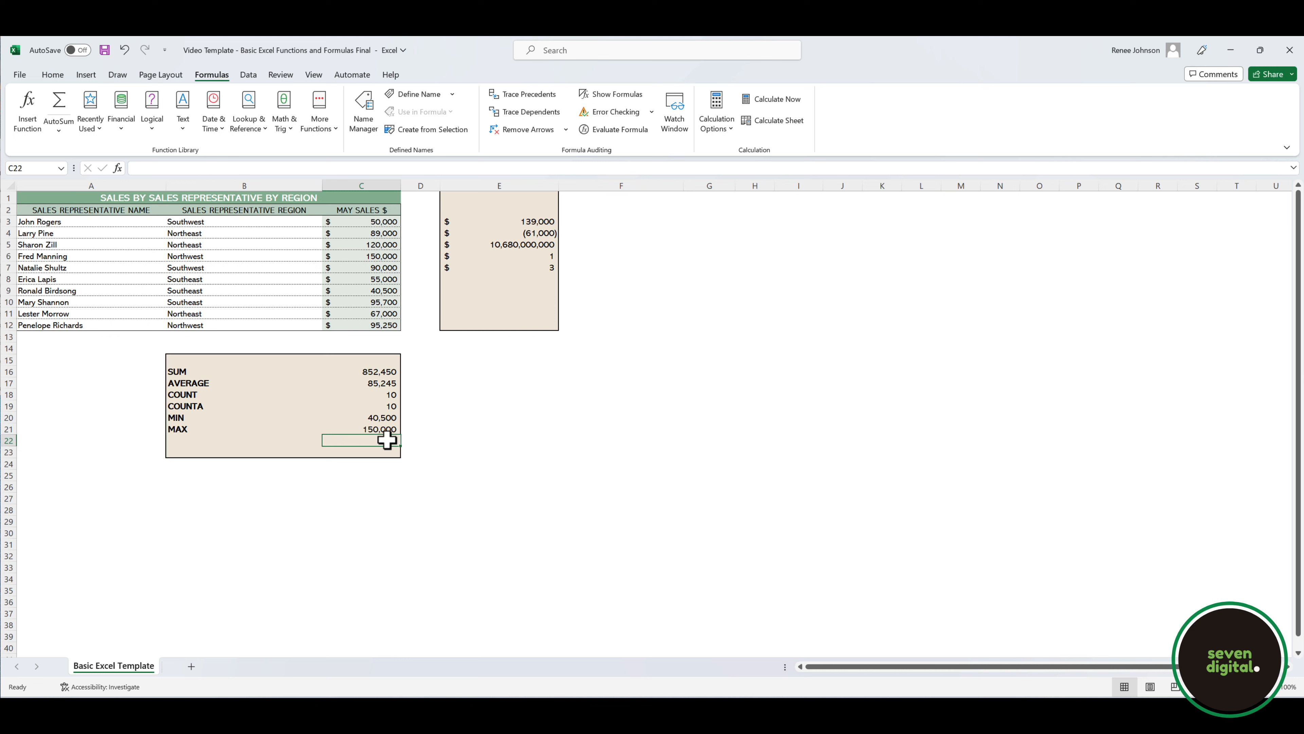
# Step: Enter =AVERAGEIFS(C3:C12,B3:B12,"Southeast") in cell C22 to average the May sales of the Southeast region
pyautogui.write('=average')
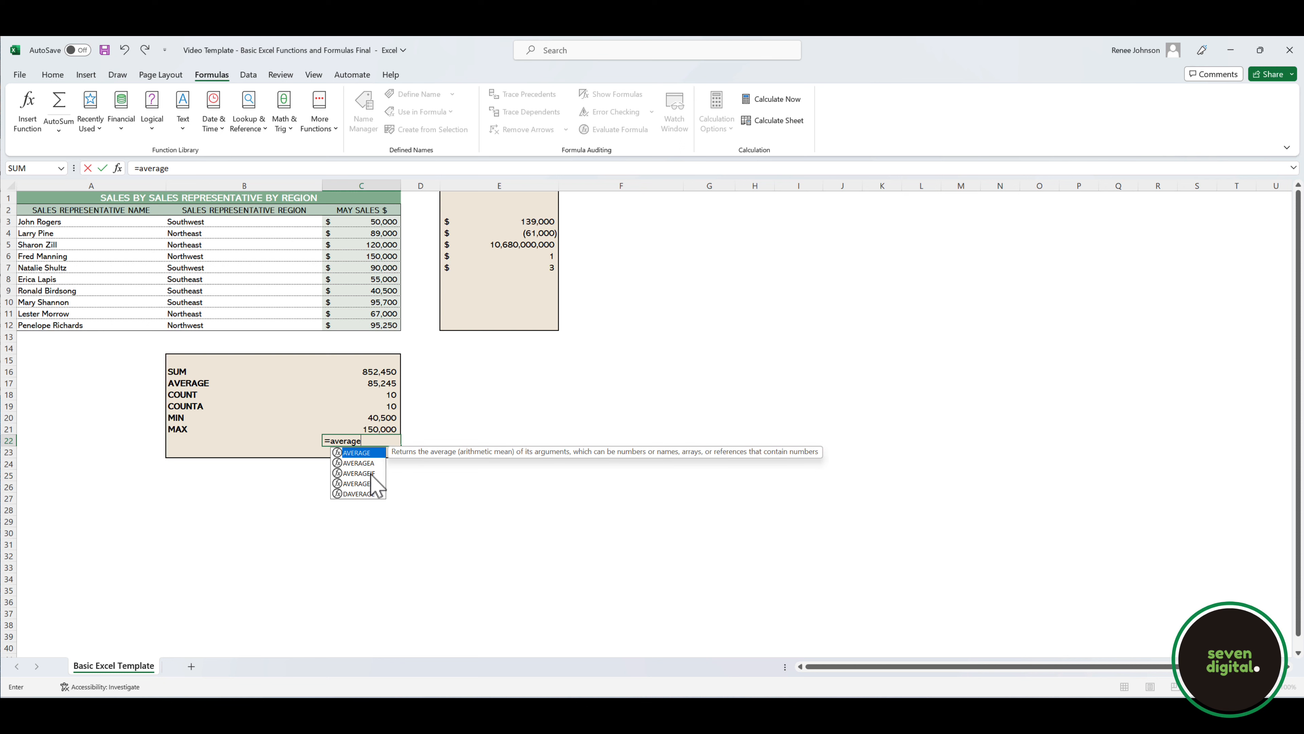
pyautogui.click(363, 463)
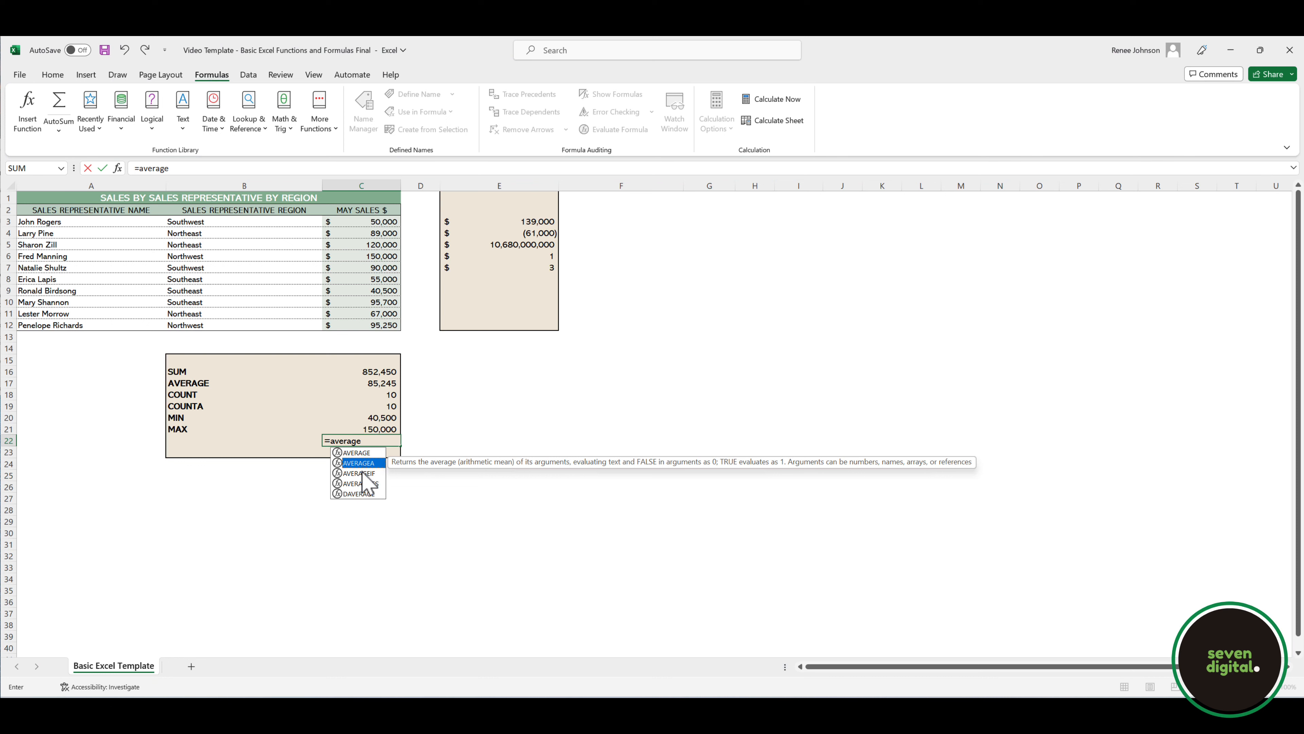
pyautogui.click(362, 473)
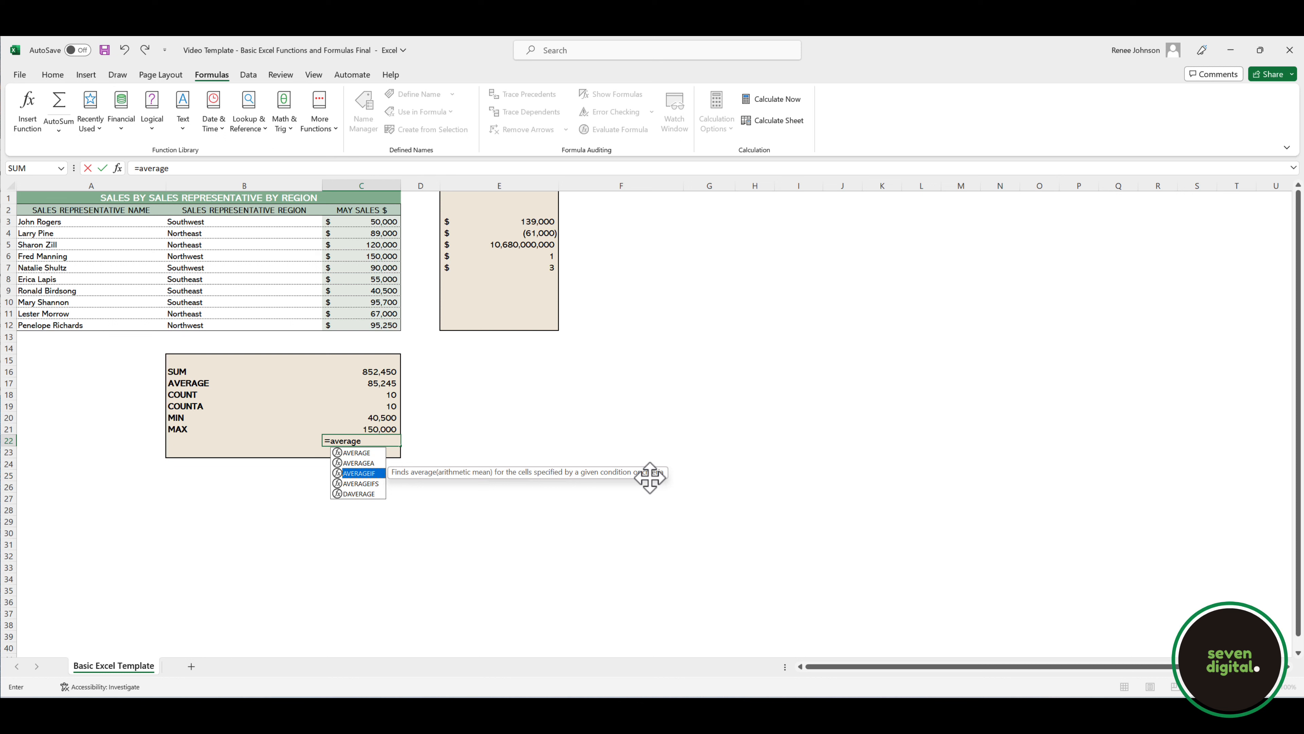
pyautogui.click(377, 483)
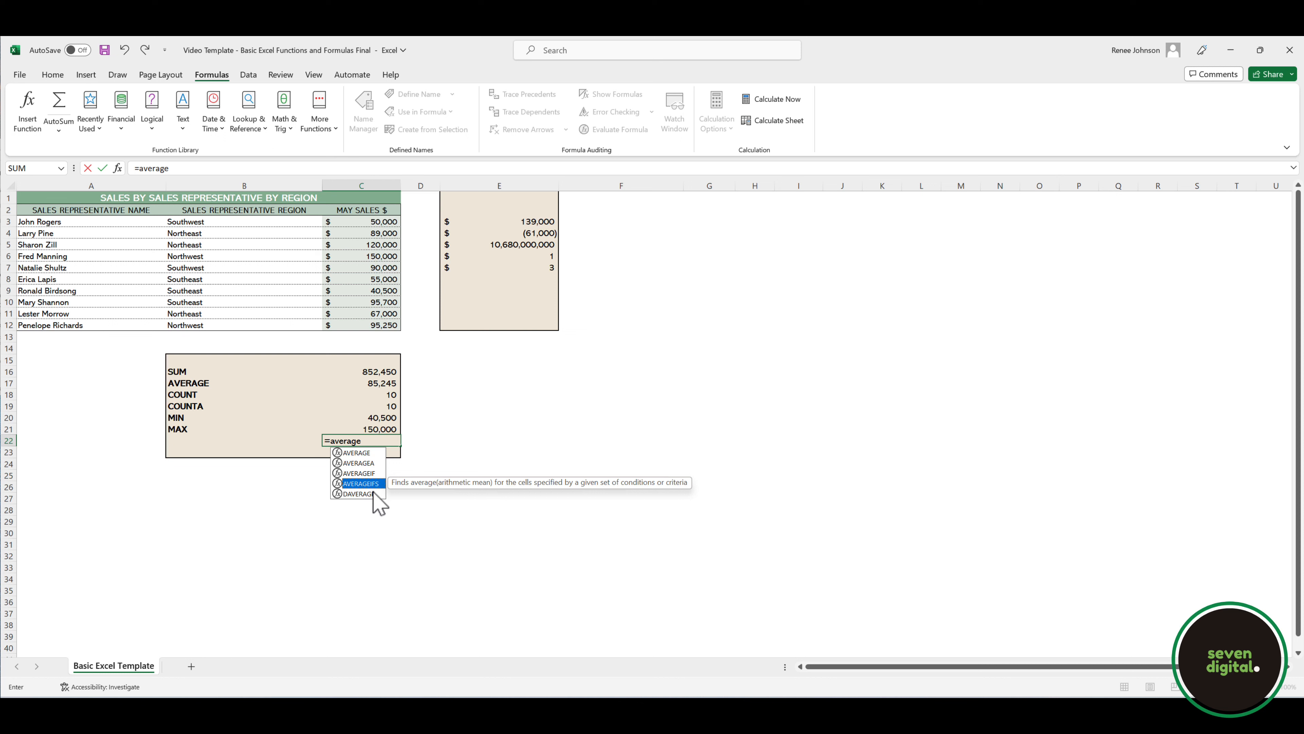
pyautogui.press('Tab')
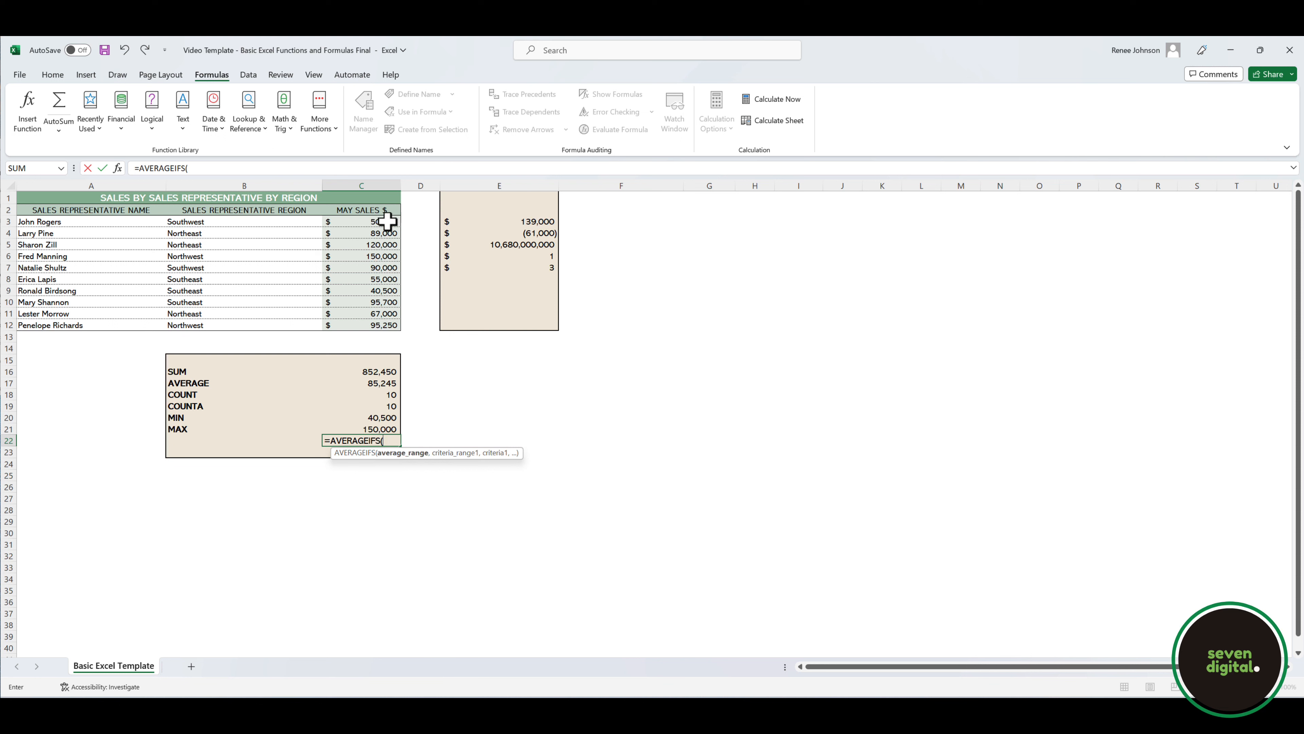
pyautogui.moveTo(387, 222); pyautogui.dragTo(375, 320)
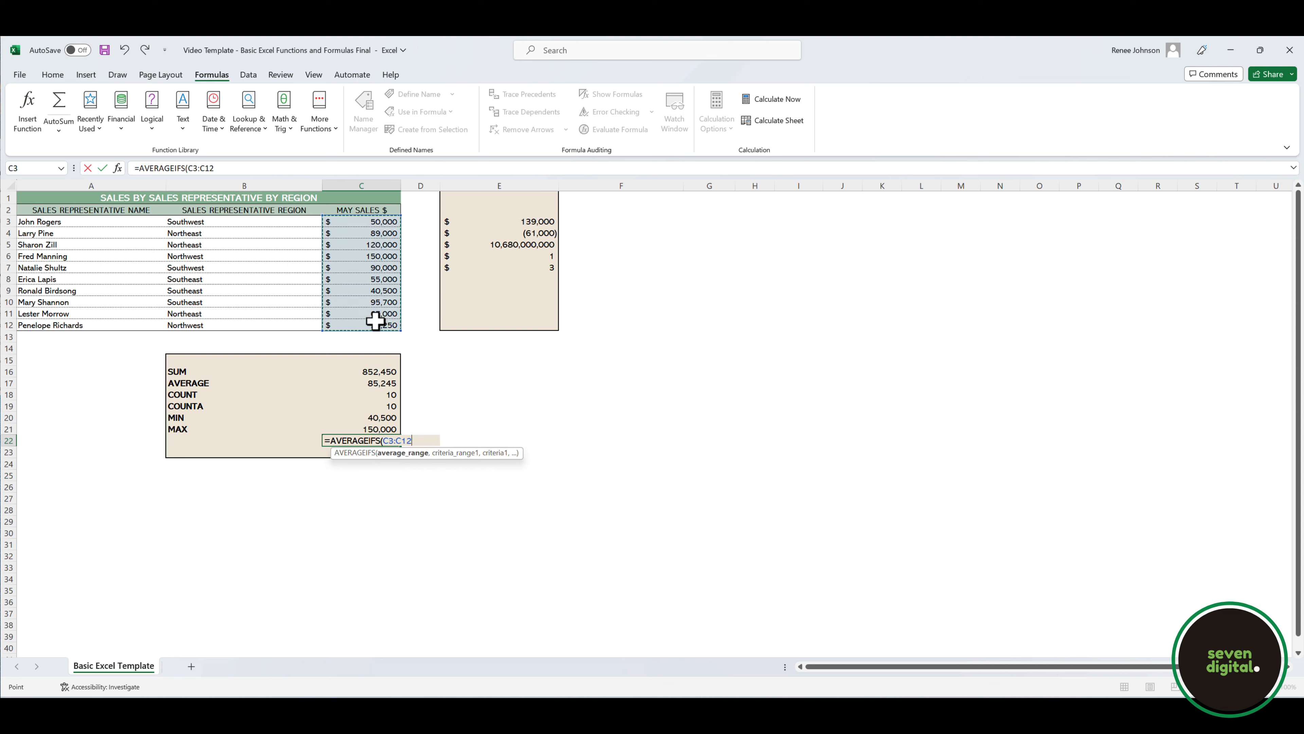
pyautogui.write(',')
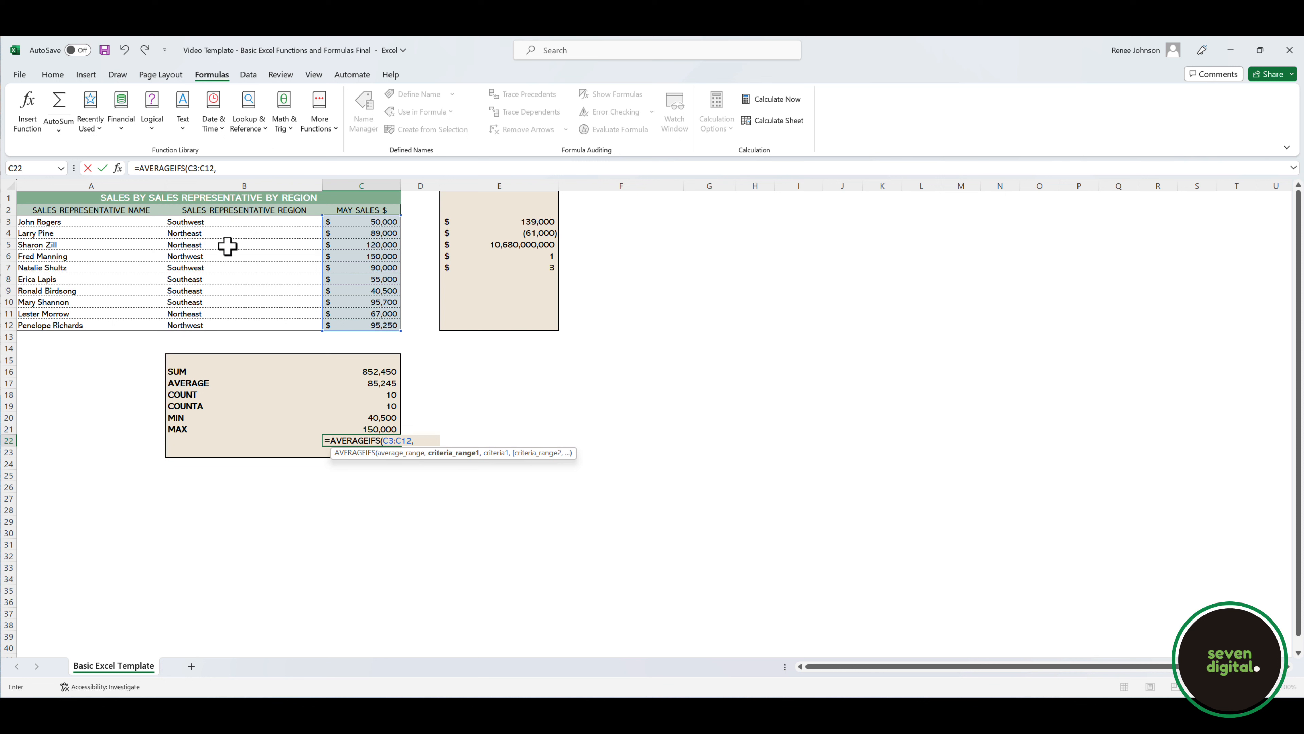
pyautogui.moveTo(187, 221); pyautogui.dragTo(197, 328)
pyautogui.write(',"Southeast')
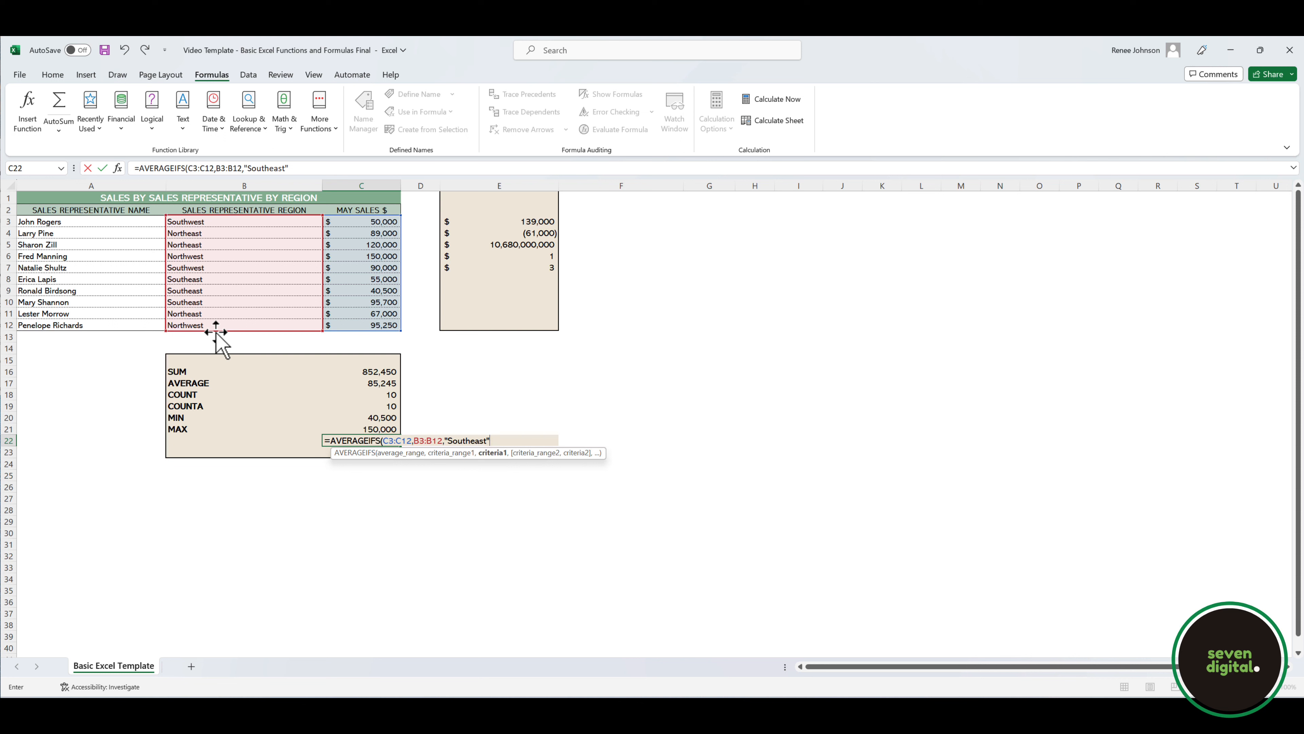
pyautogui.write(')')
pyautogui.press('Return')
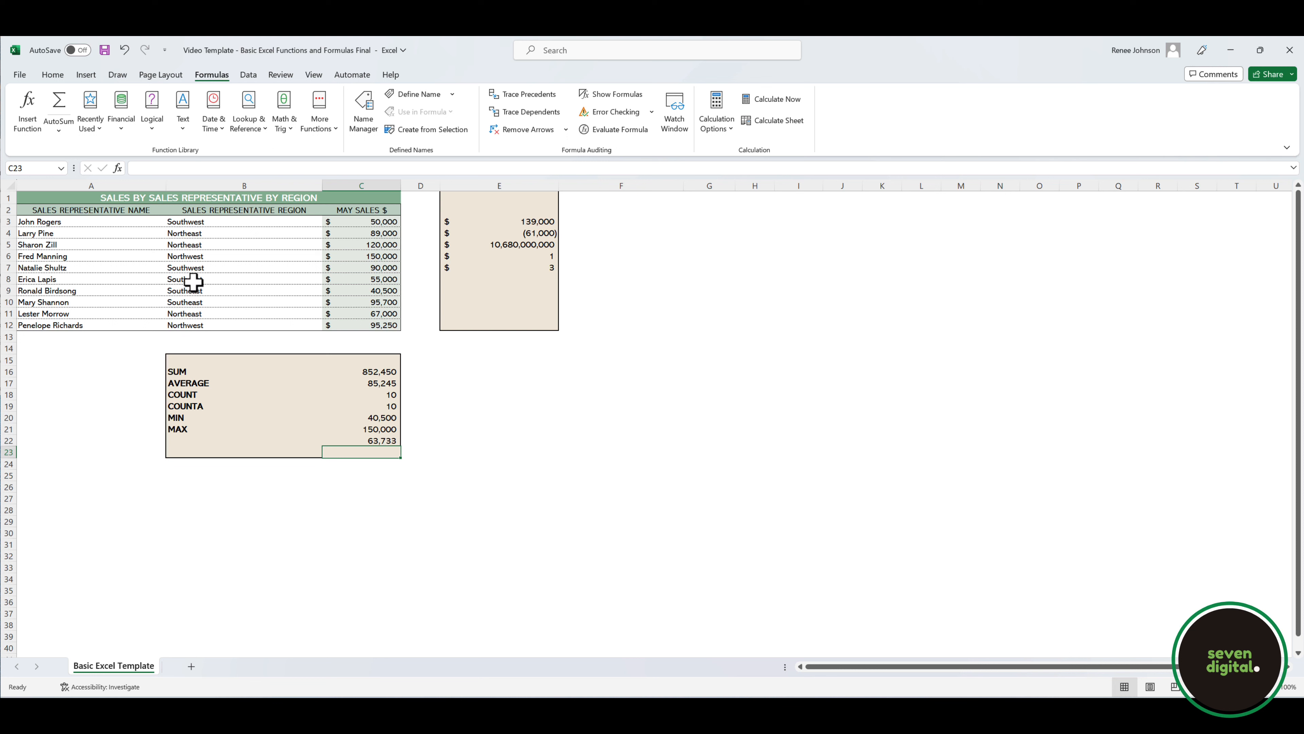
# Step: Check the AVERAGEIFS result against the Southeast sales in C8:C10 and examine each argument of the formula in C22
pyautogui.moveTo(330, 280); pyautogui.dragTo(340, 301)
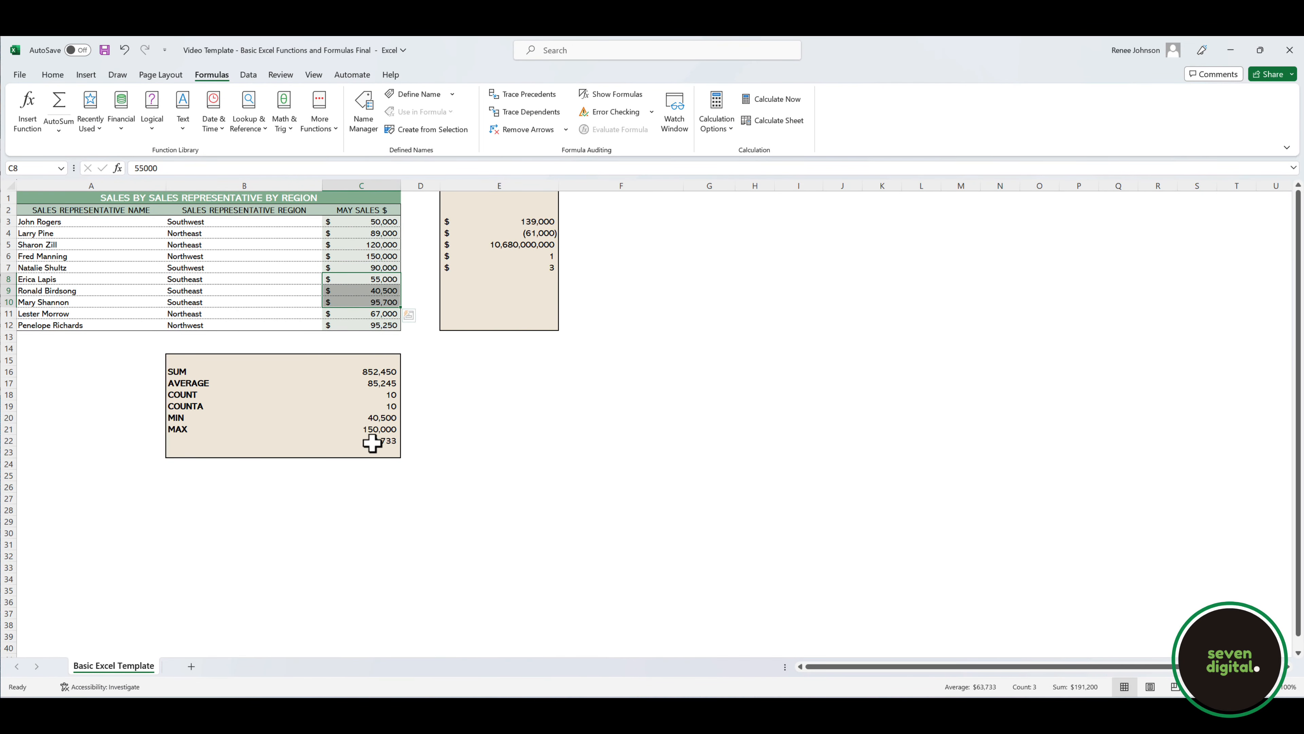
pyautogui.click(372, 443)
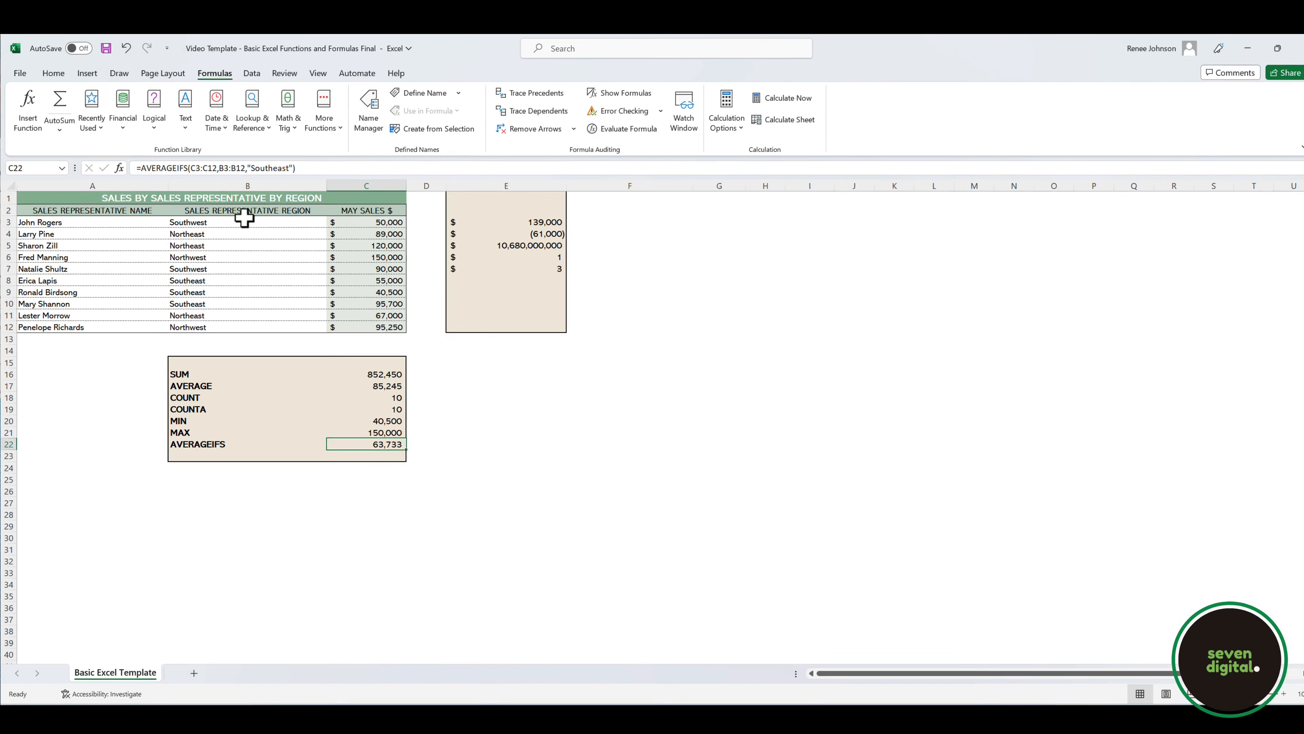
pyautogui.click(204, 168)
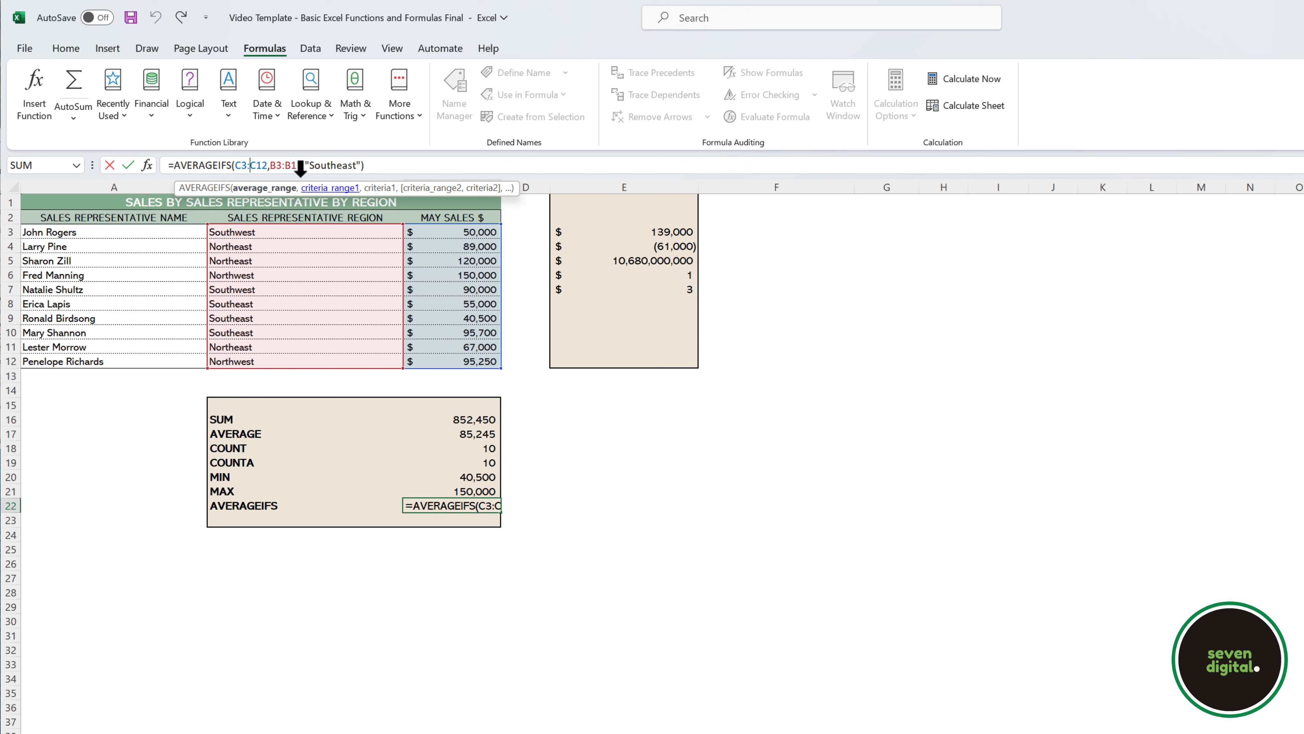
pyautogui.click(291, 165)
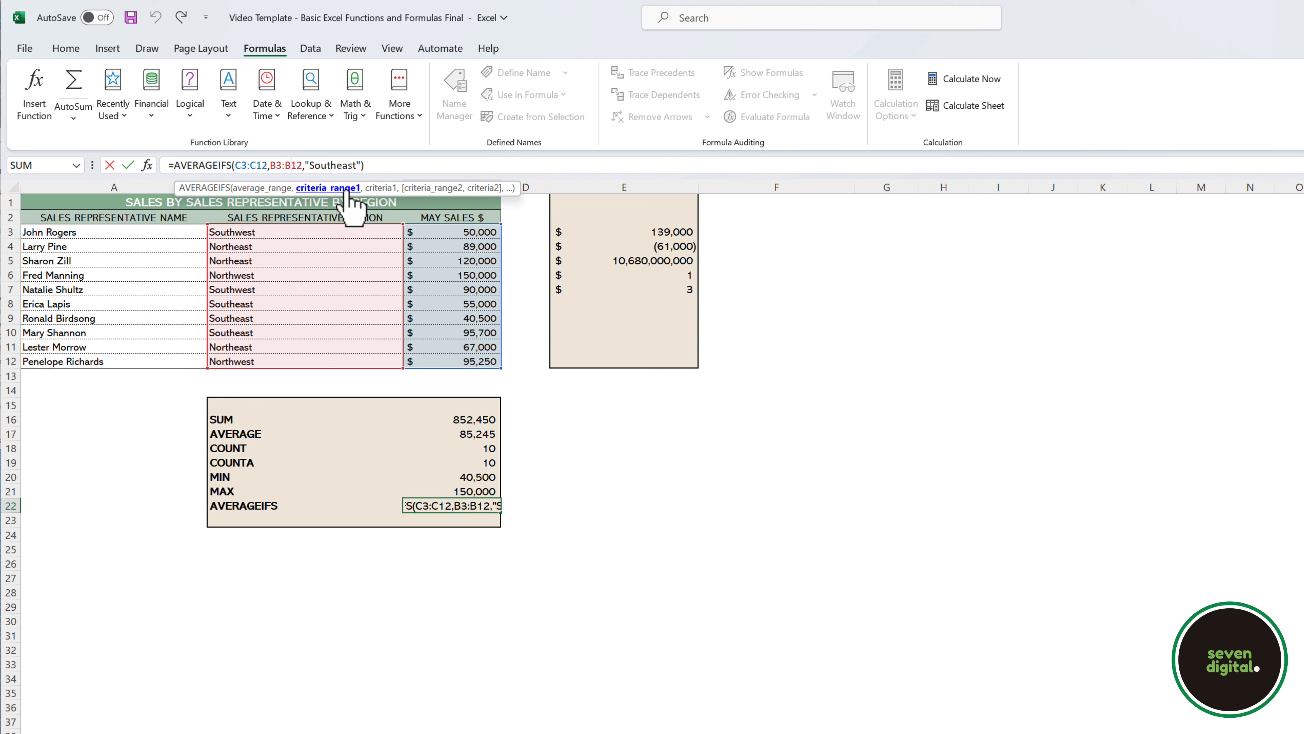
pyautogui.click(337, 165)
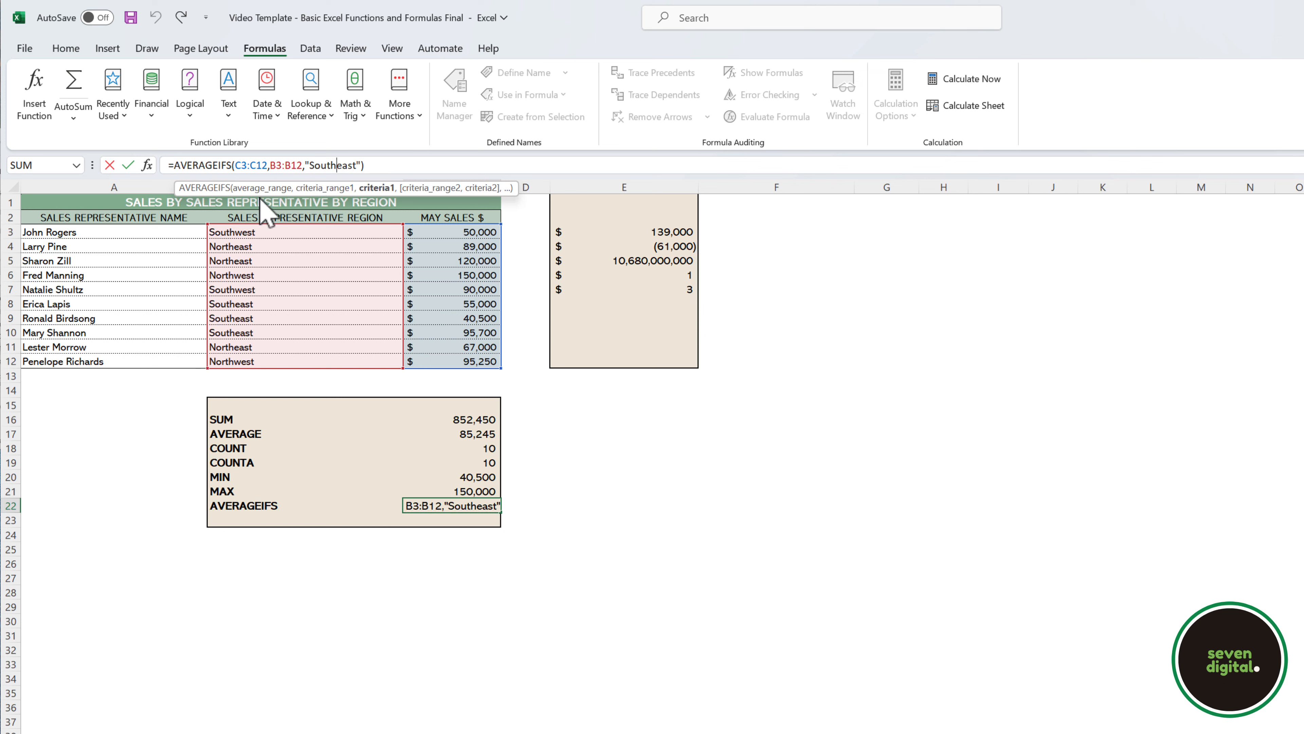
pyautogui.press('Return')
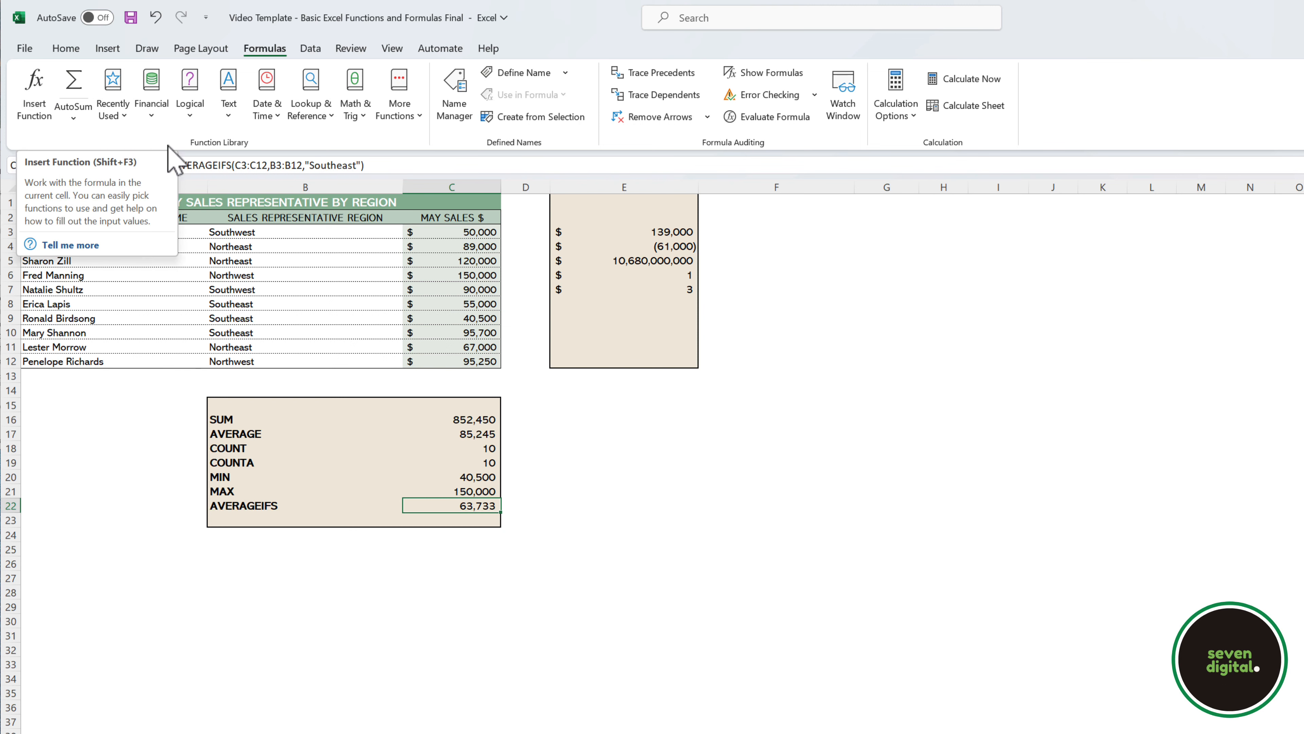
# Step: Examine the Average_range, Criteria_range1 and Criteria1 descriptions in the Function Arguments dialog for C22, and close it without changing the formula
pyautogui.click(146, 165)
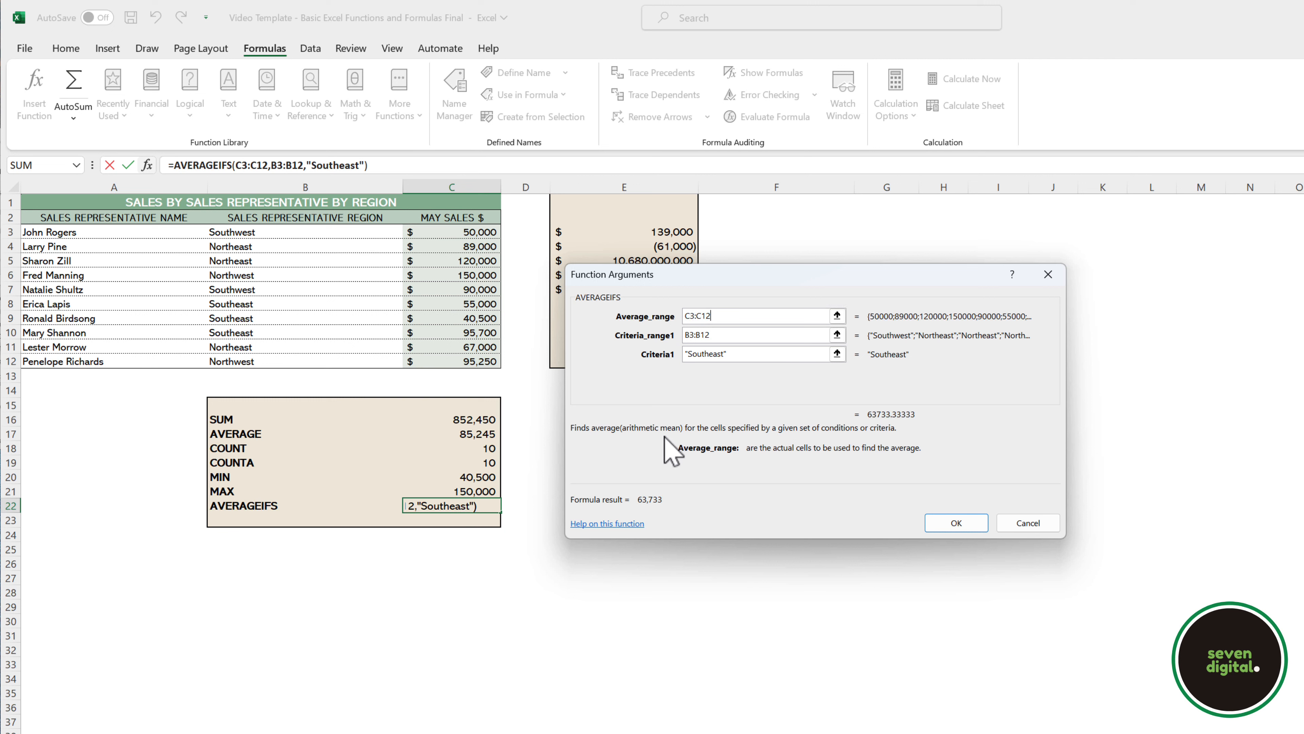
pyautogui.click(735, 335)
pyautogui.click(732, 354)
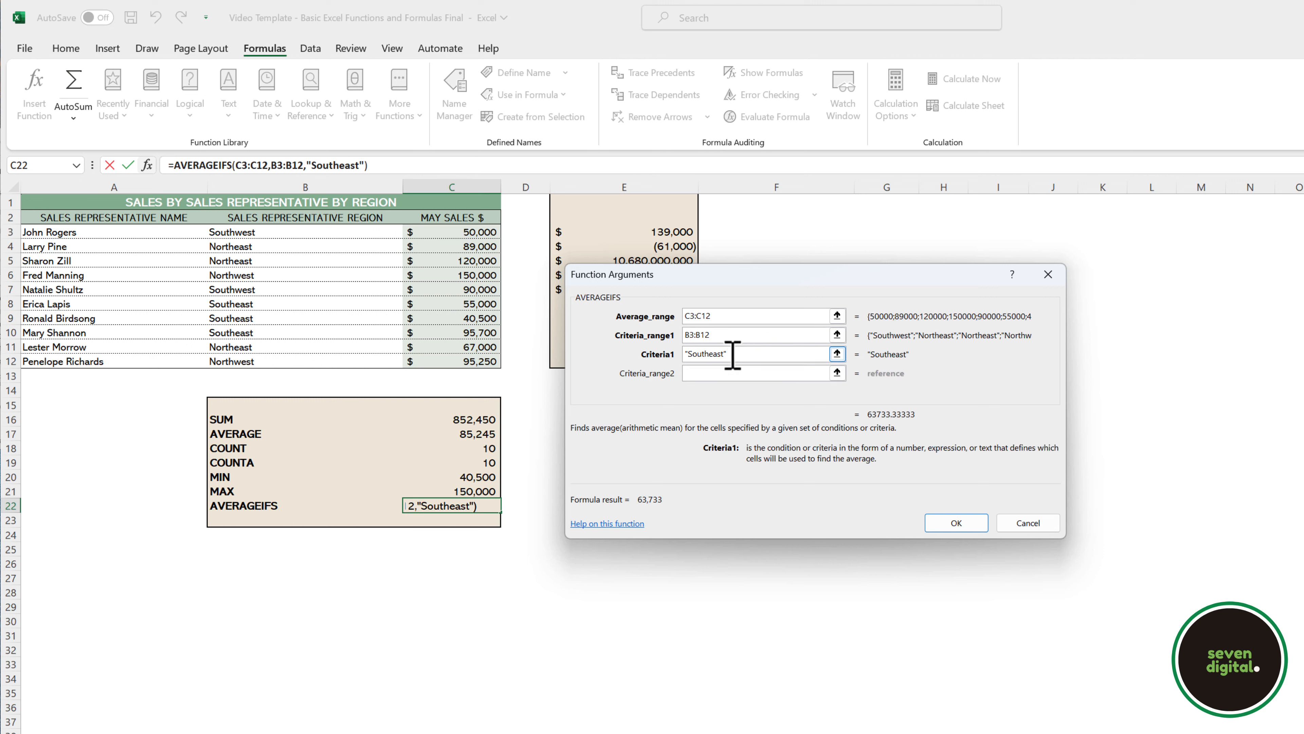
pyautogui.click(729, 316)
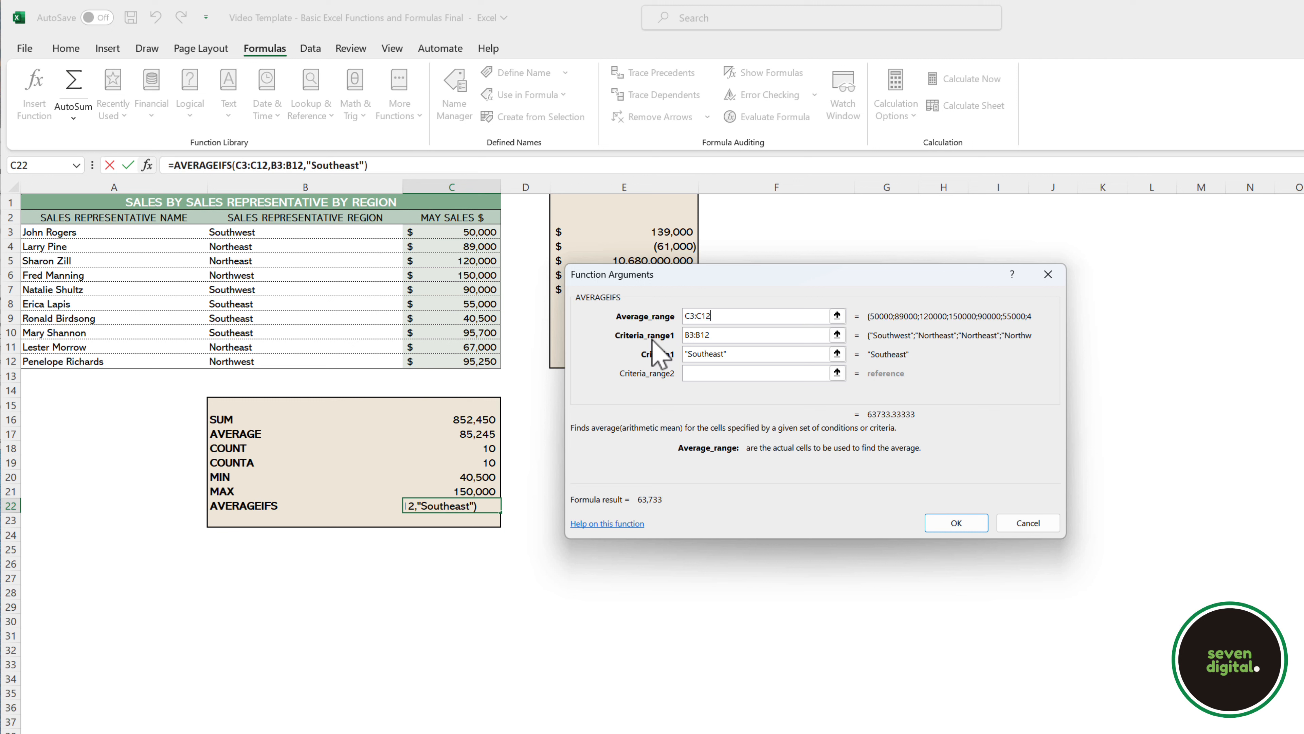
pyautogui.click(716, 332)
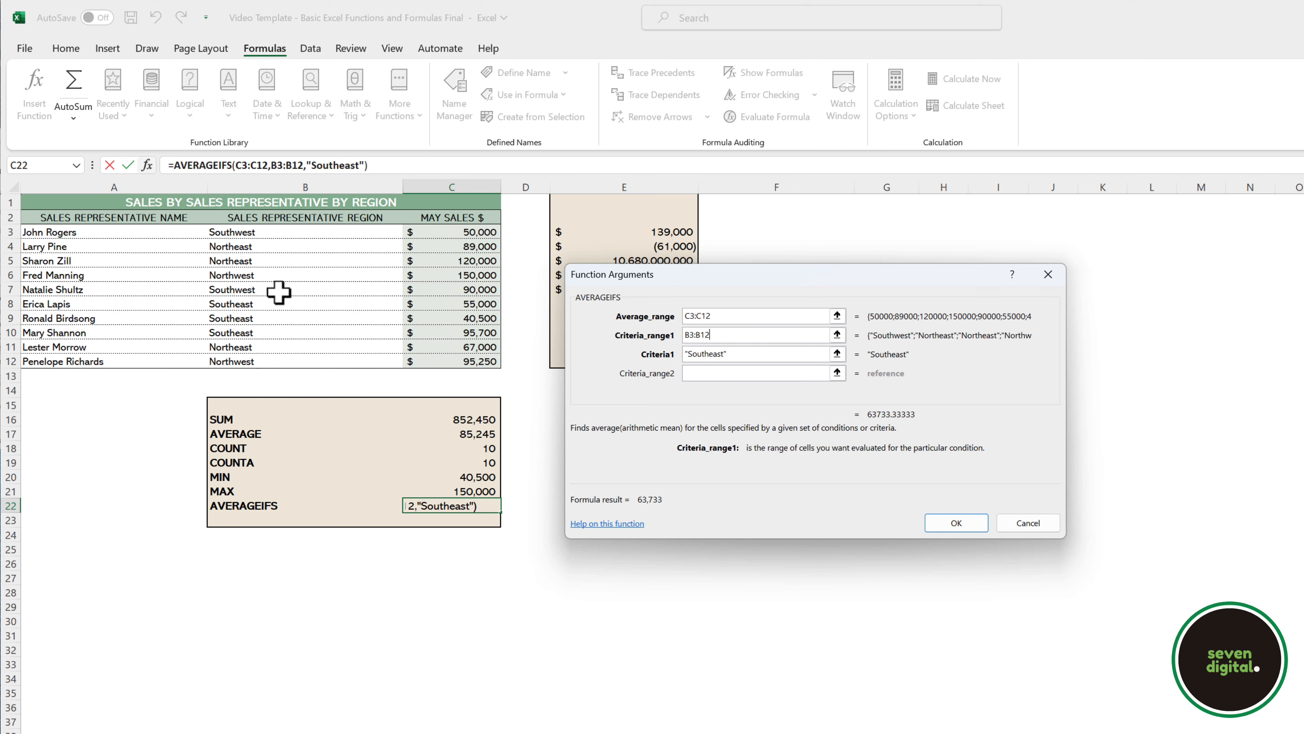
pyautogui.click(730, 355)
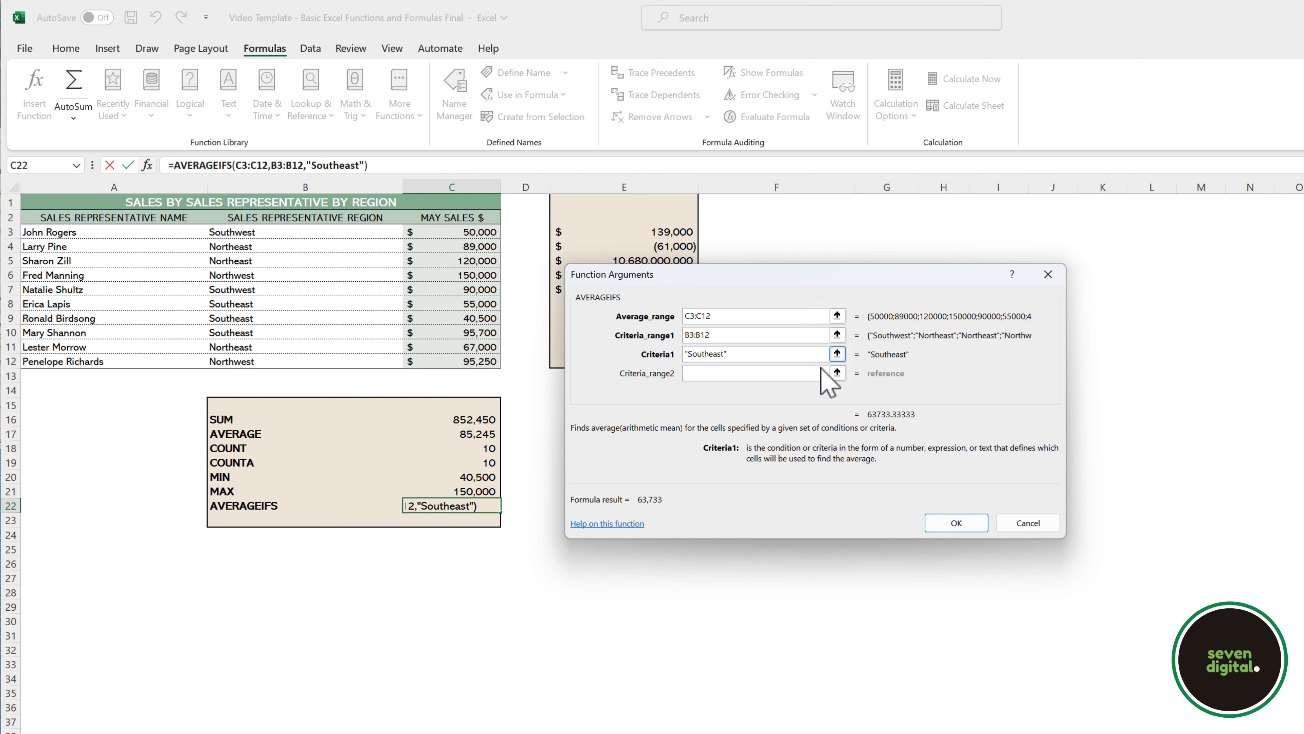
pyautogui.click(950, 524)
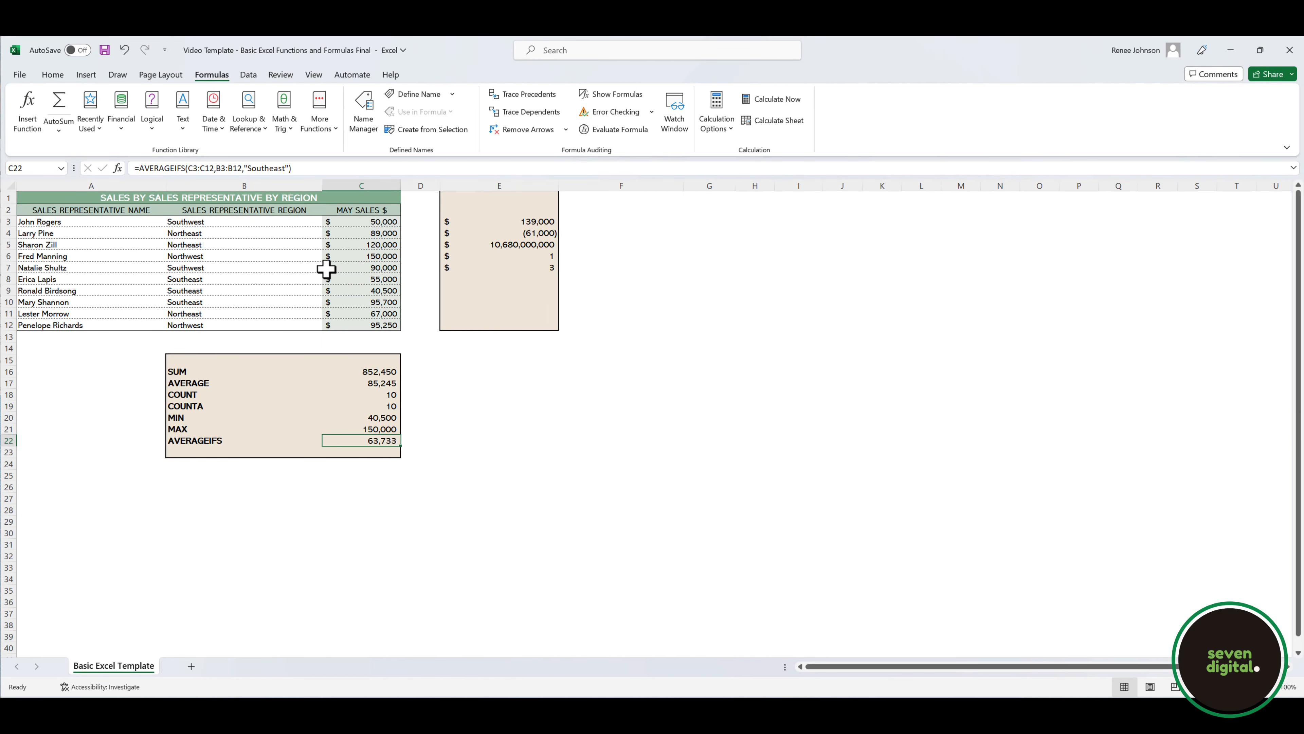
# Step: Reopen the function arguments of the AVERAGEIFS formula in C22 and review the criteria range and criterion
pyautogui.click(188, 169)
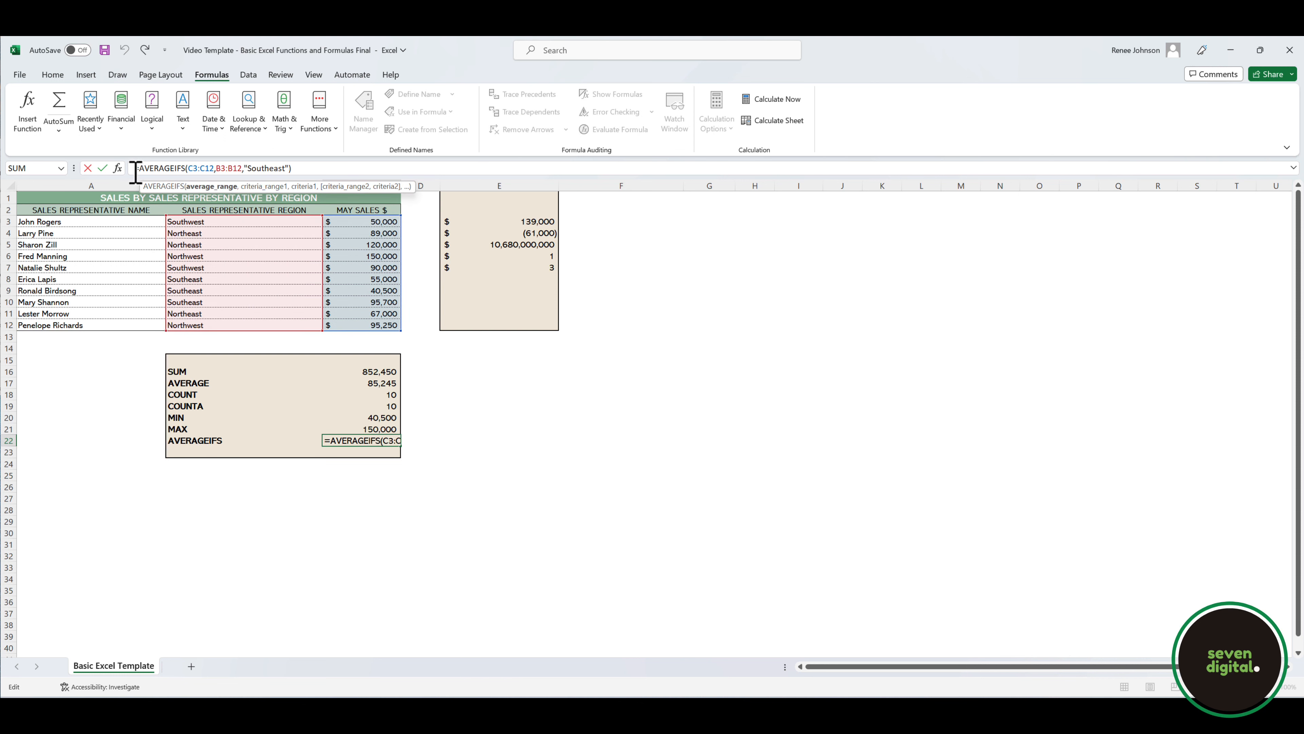
pyautogui.click(118, 168)
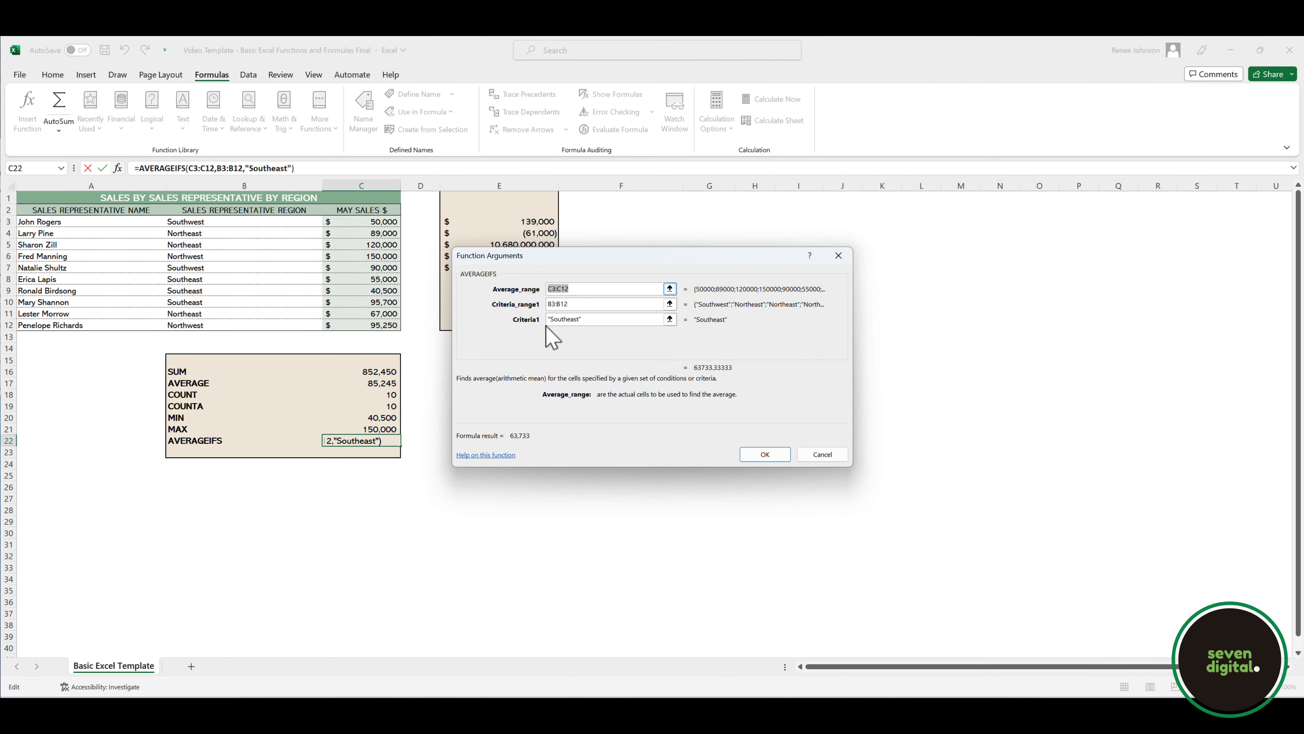
pyautogui.click(582, 304)
pyautogui.click(588, 319)
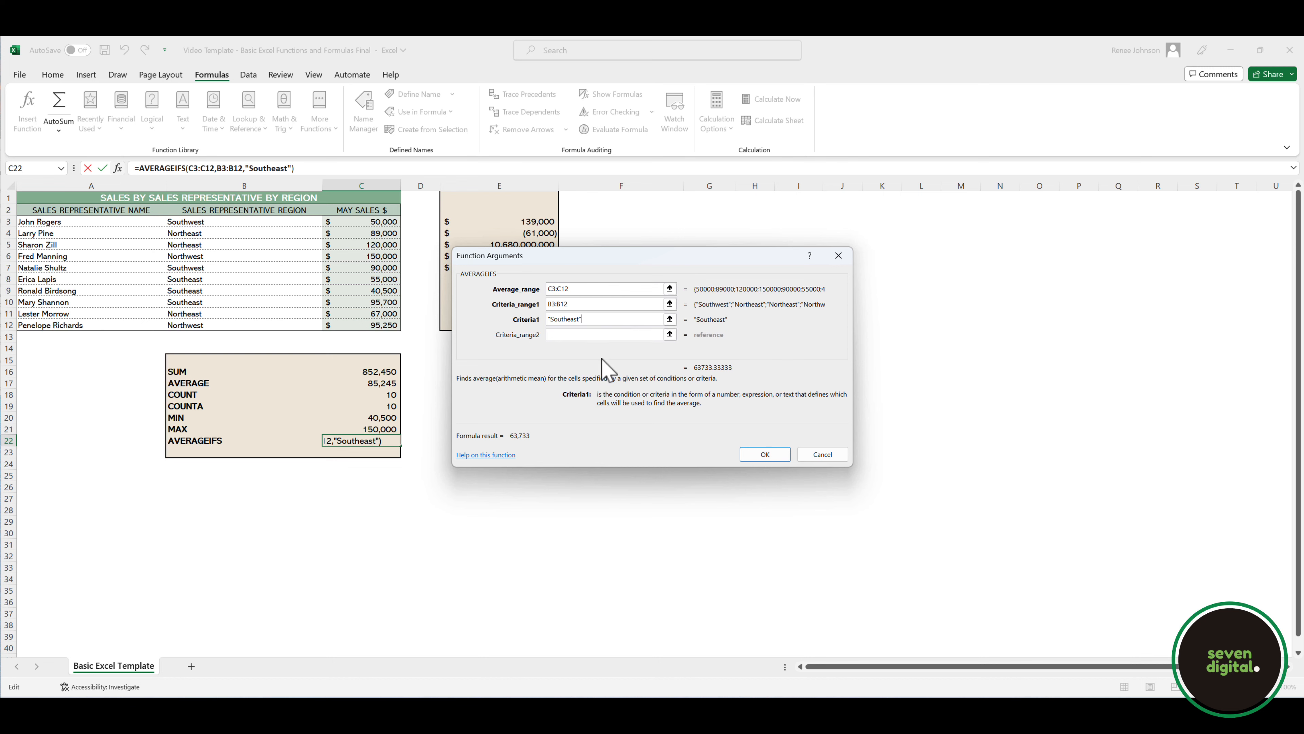